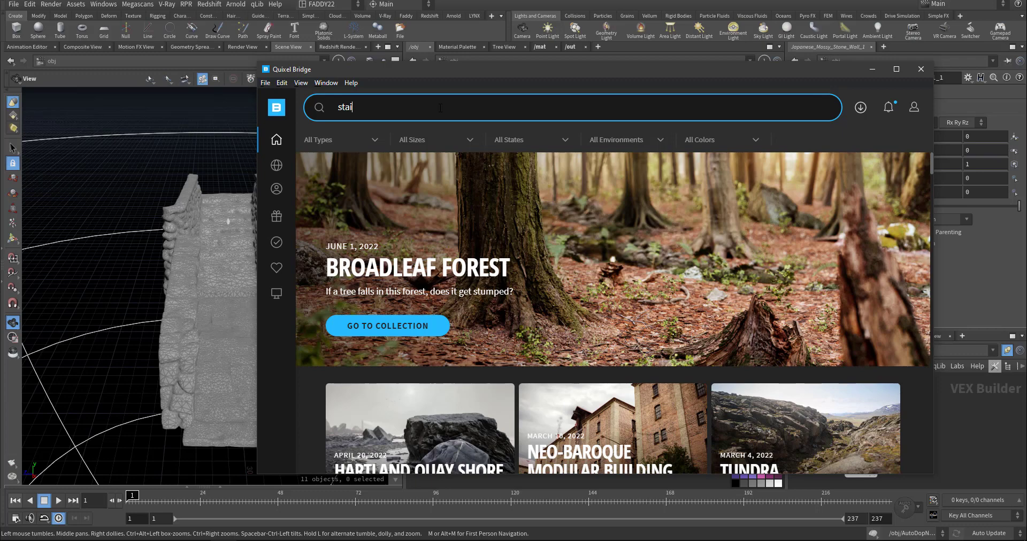
Search the asset library for Stairs and open the Japanese Park Stairs asset.
{"action": "type", "text": "r"}
{"action": "left_click", "coordinate": [356, 162]}
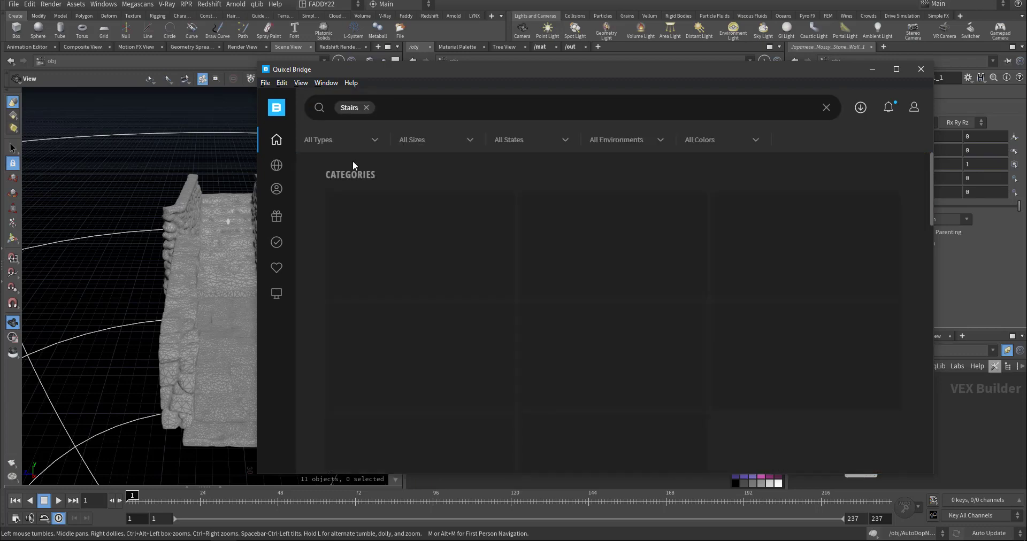
{"action": "scroll", "coordinate": [733, 305], "scroll_direction": "down", "scroll_amount": 10}
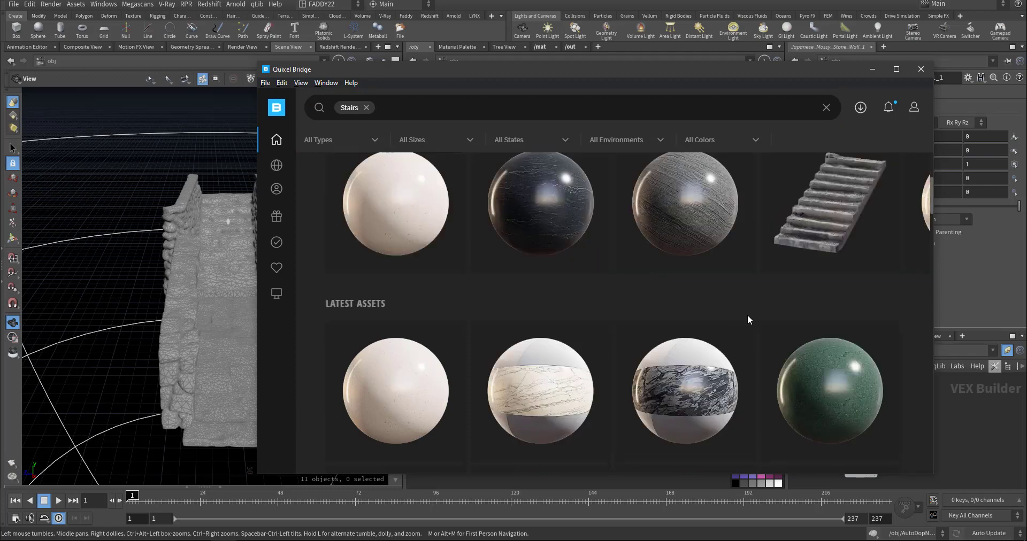
{"action": "left_click", "coordinate": [818, 334]}
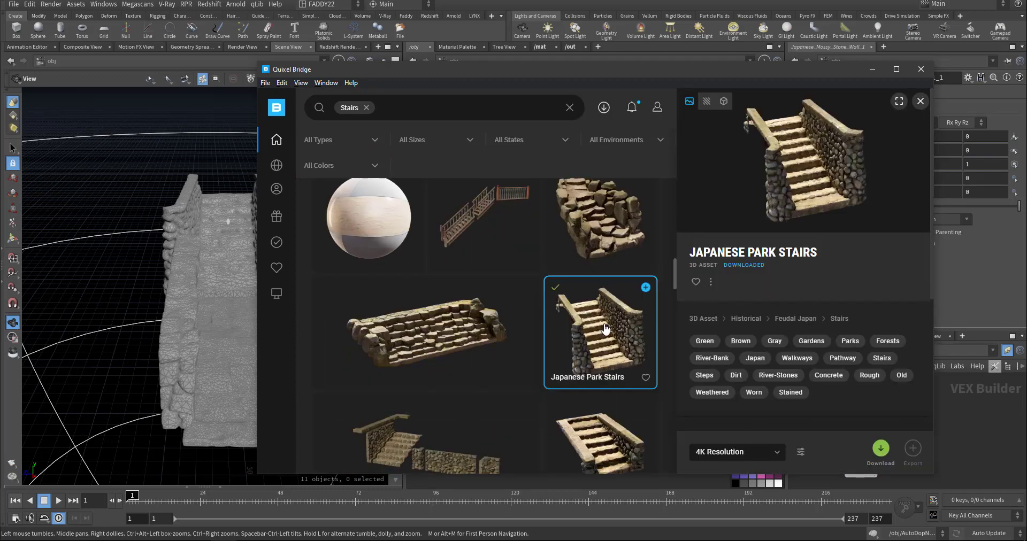
{"action": "scroll", "coordinate": [640, 332], "scroll_direction": "down", "scroll_amount": 3}
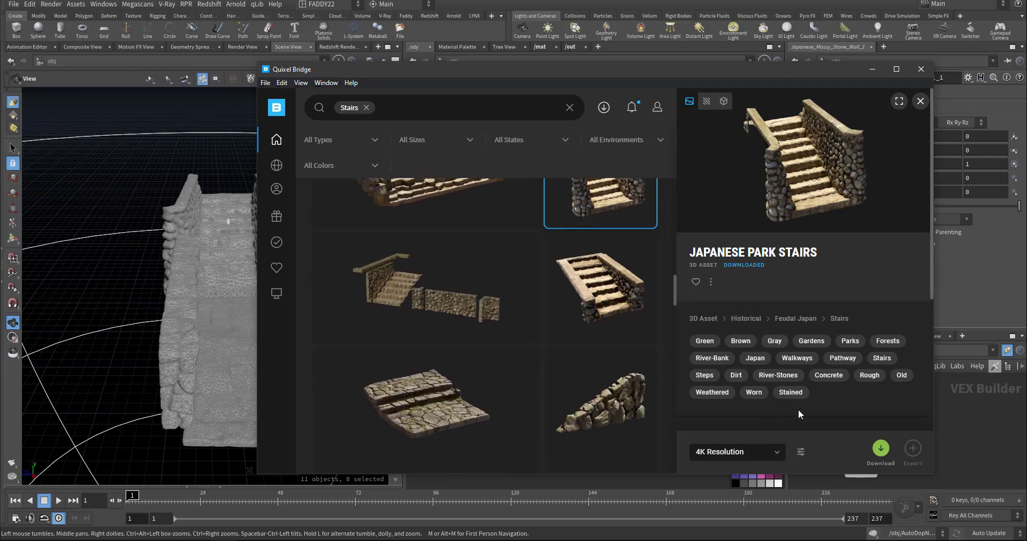
Open the Japanese Park Stairs download settings and review the texture maps and their file formats.
{"action": "left_click", "coordinate": [802, 453]}
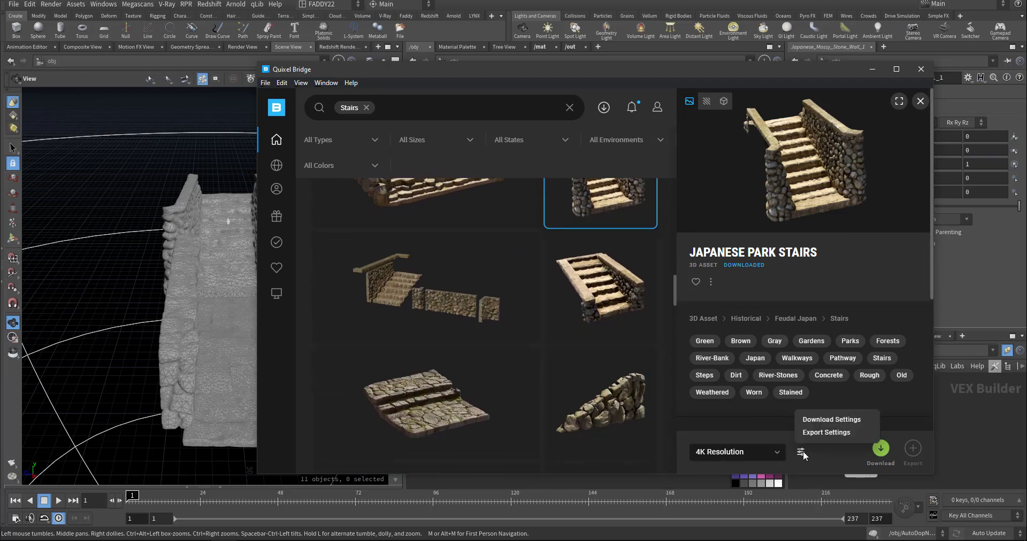
{"action": "left_click", "coordinate": [820, 421]}
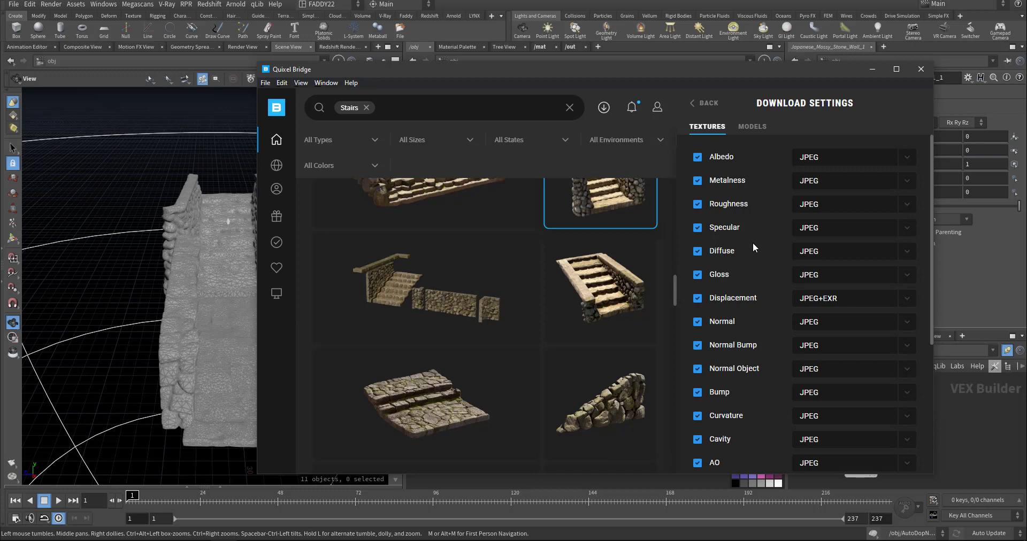
{"action": "scroll", "coordinate": [752, 239], "scroll_direction": "down", "scroll_amount": 3}
{"action": "scroll", "coordinate": [752, 251], "scroll_direction": "down", "scroll_amount": 5}
{"action": "scroll", "coordinate": [737, 293], "scroll_direction": "up", "scroll_amount": 10}
{"action": "left_click", "coordinate": [858, 229]}
{"action": "left_click", "coordinate": [859, 230]}
{"action": "scroll", "coordinate": [768, 322], "scroll_direction": "down", "scroll_amount": 5}
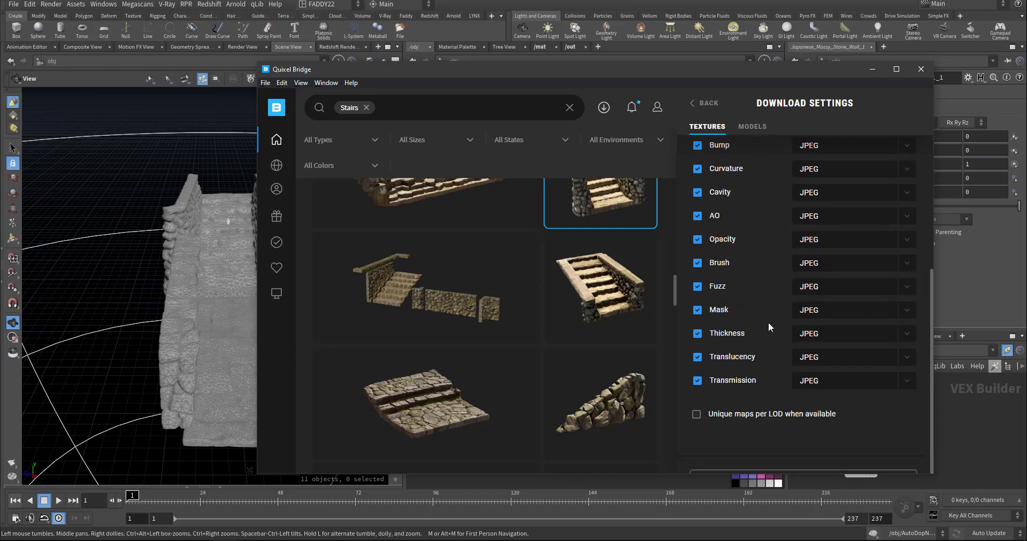
{"action": "scroll", "coordinate": [768, 322], "scroll_direction": "up", "scroll_amount": 5}
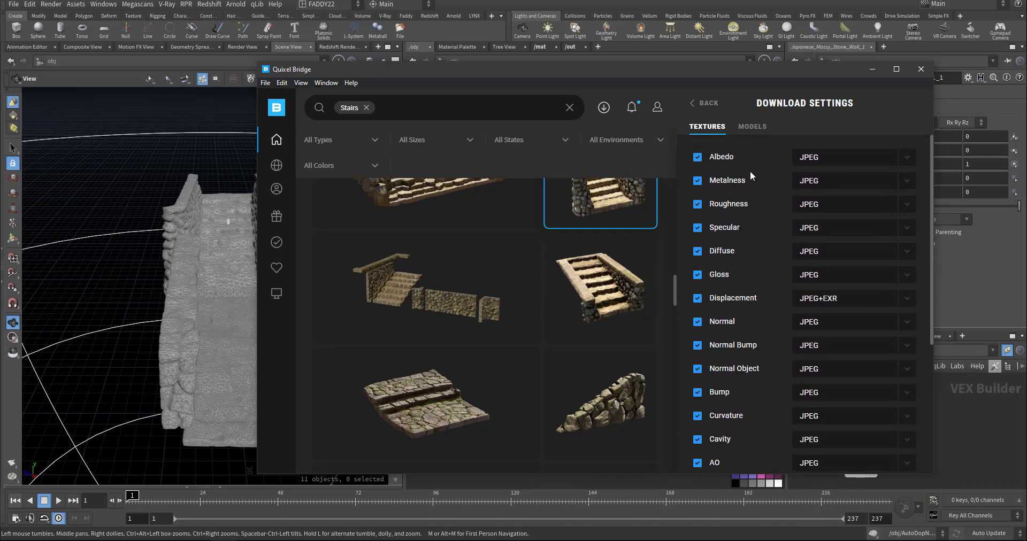
Review the model download settings, including the formats, LODs and extras, and return to the asset details.
{"action": "left_click", "coordinate": [752, 128]}
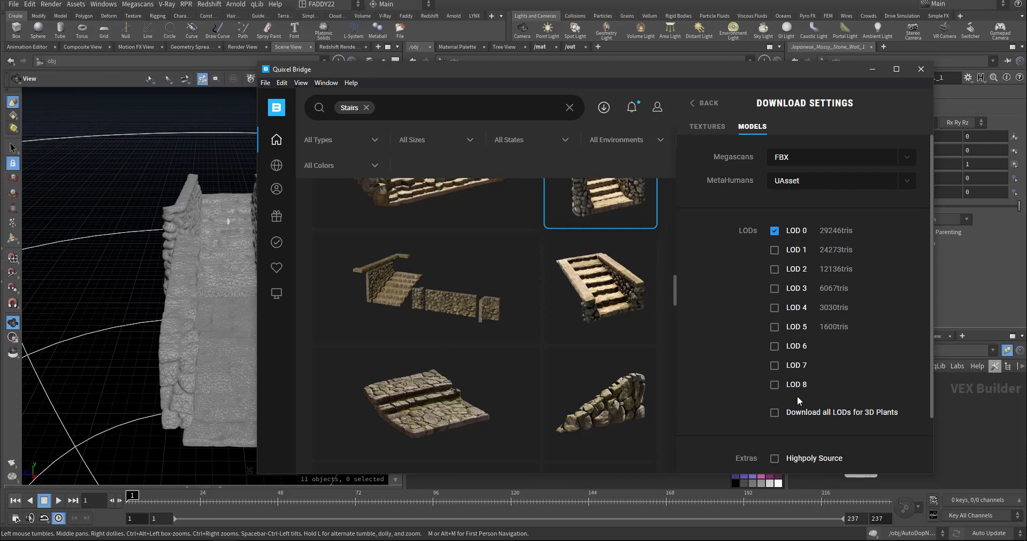
{"action": "scroll", "coordinate": [829, 419], "scroll_direction": "down", "scroll_amount": 1}
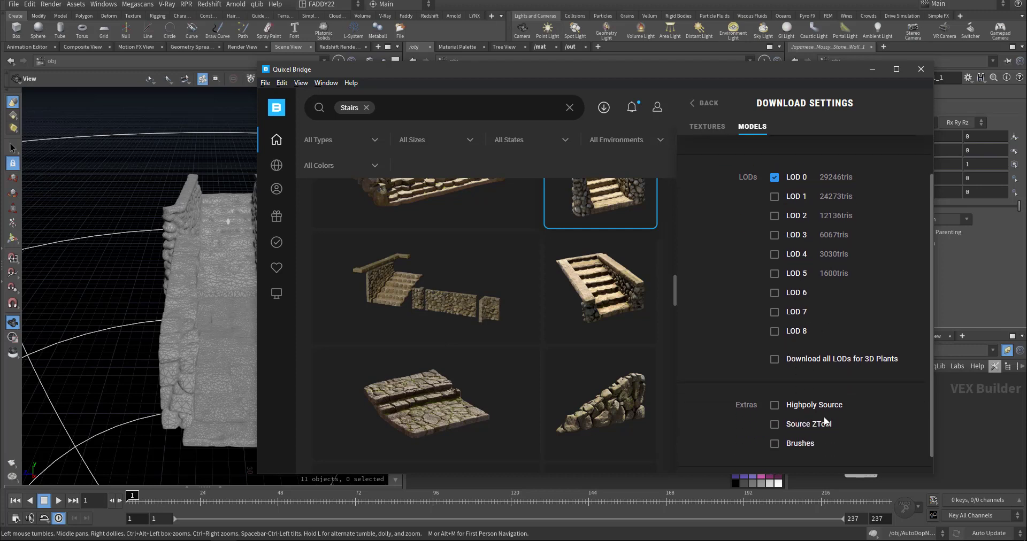
{"action": "scroll", "coordinate": [856, 409], "scroll_direction": "down", "scroll_amount": 2}
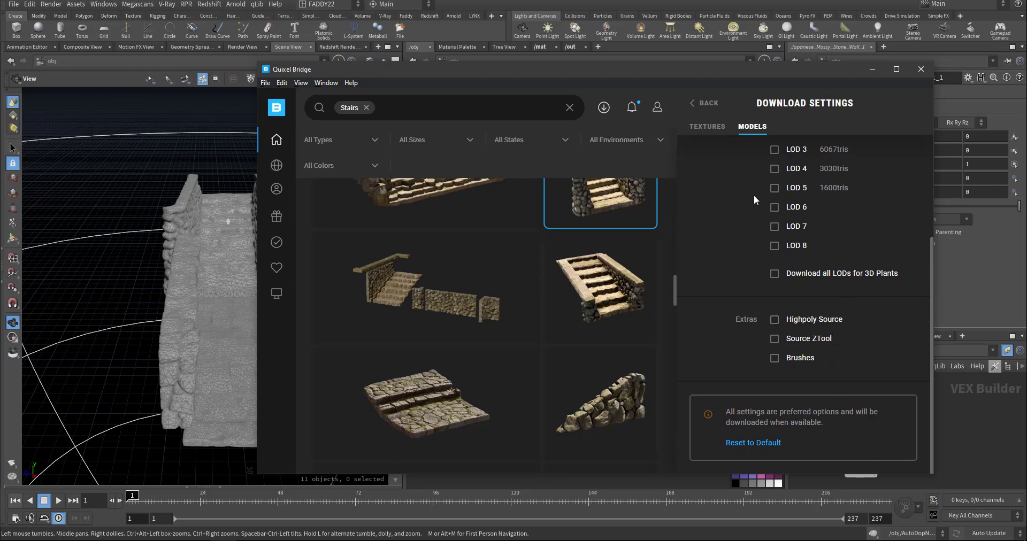
{"action": "left_click", "coordinate": [702, 101]}
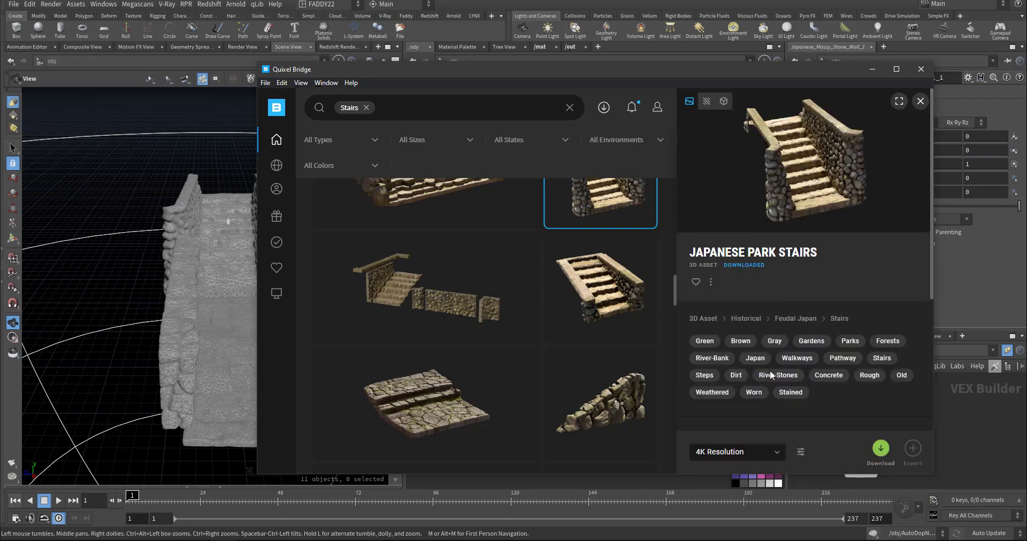
Open the asset's export settings and look through the available export targets, keeping Houdini as the target.
{"action": "left_click", "coordinate": [800, 449]}
{"action": "left_click", "coordinate": [855, 433]}
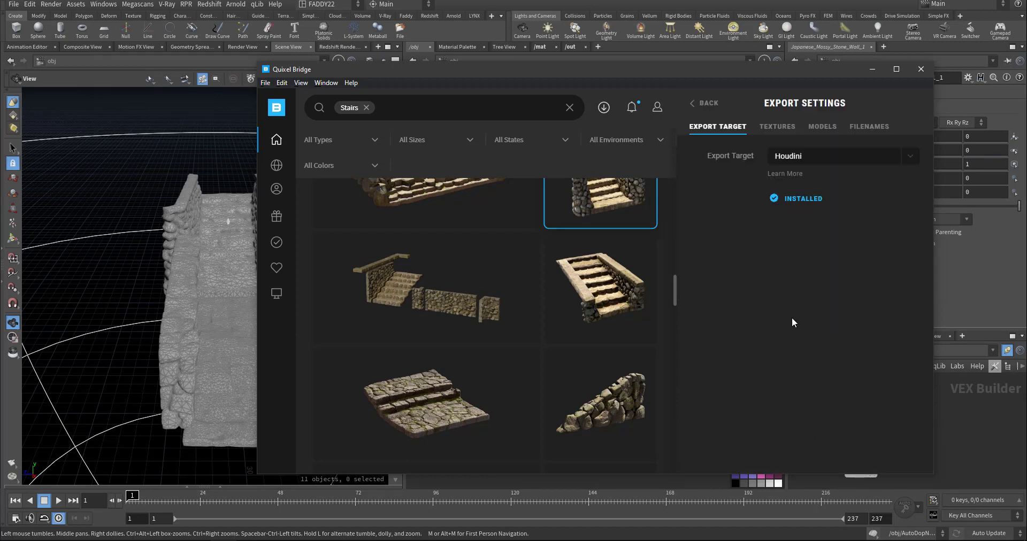
{"action": "left_click", "coordinate": [811, 157]}
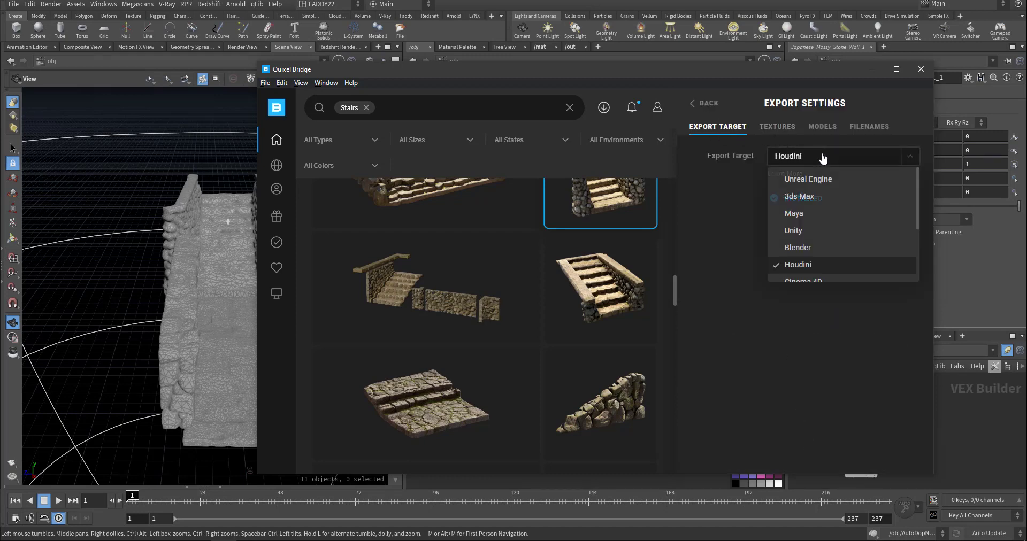
{"action": "scroll", "coordinate": [801, 272], "scroll_direction": "down", "scroll_amount": 3}
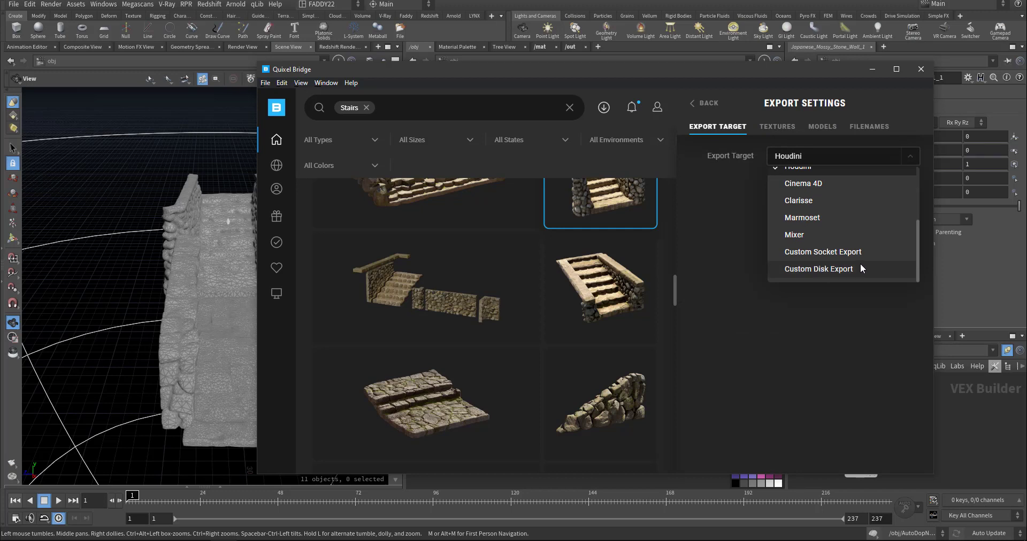
{"action": "scroll", "coordinate": [861, 267], "scroll_direction": "up", "scroll_amount": 3}
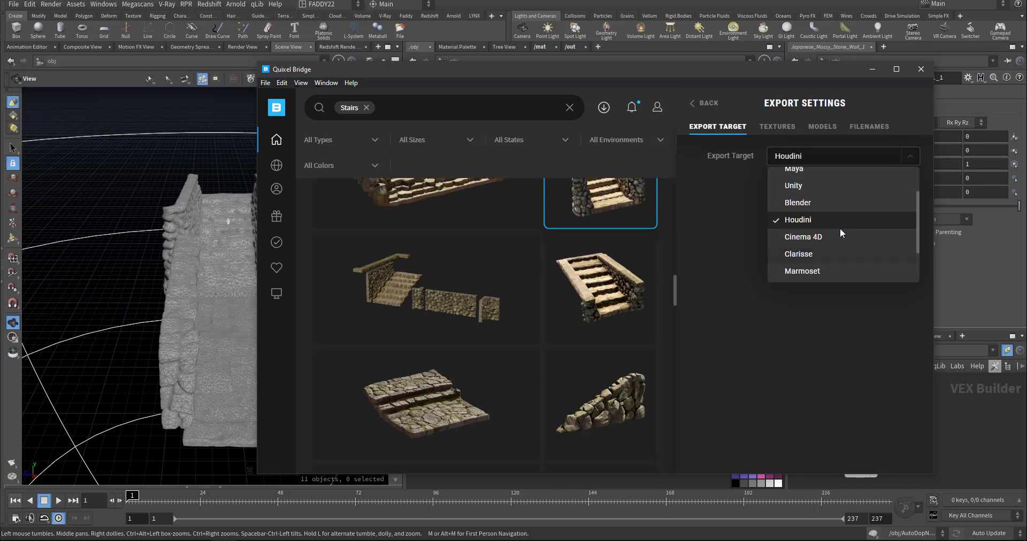
{"action": "scroll", "coordinate": [827, 219], "scroll_direction": "up", "scroll_amount": 2}
{"action": "left_click", "coordinate": [731, 219]}
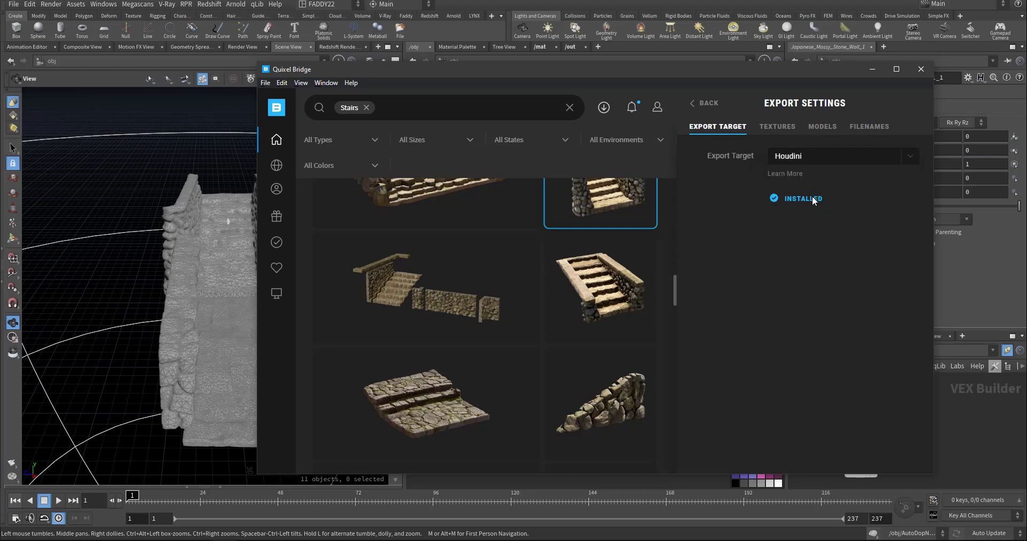
Review the texture, model and filename export settings and return to the asset details.
{"action": "left_click", "coordinate": [776, 127]}
{"action": "left_click", "coordinate": [691, 223]}
{"action": "scroll", "coordinate": [779, 271], "scroll_direction": "down", "scroll_amount": 5}
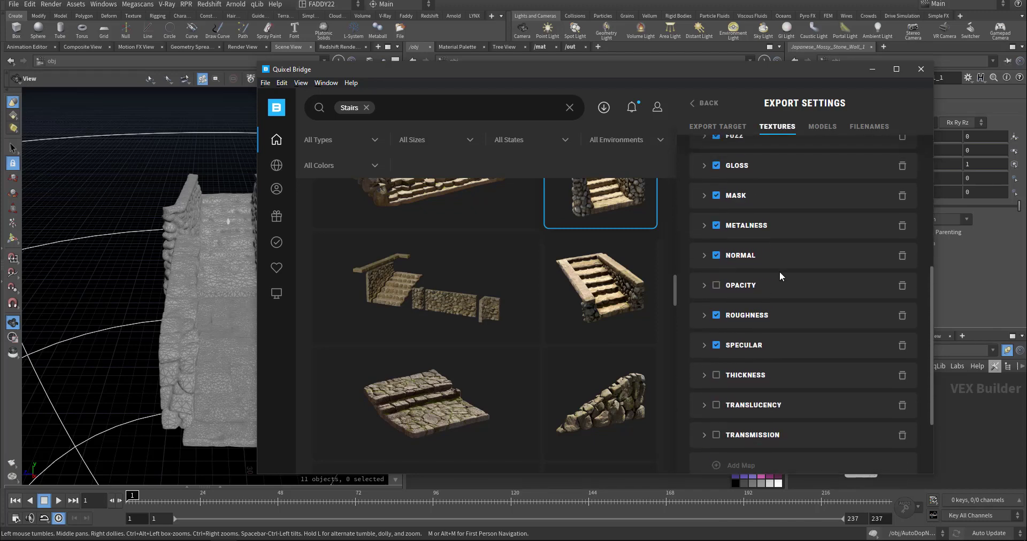
{"action": "scroll", "coordinate": [779, 271], "scroll_direction": "up", "scroll_amount": 5}
{"action": "left_click", "coordinate": [822, 126]}
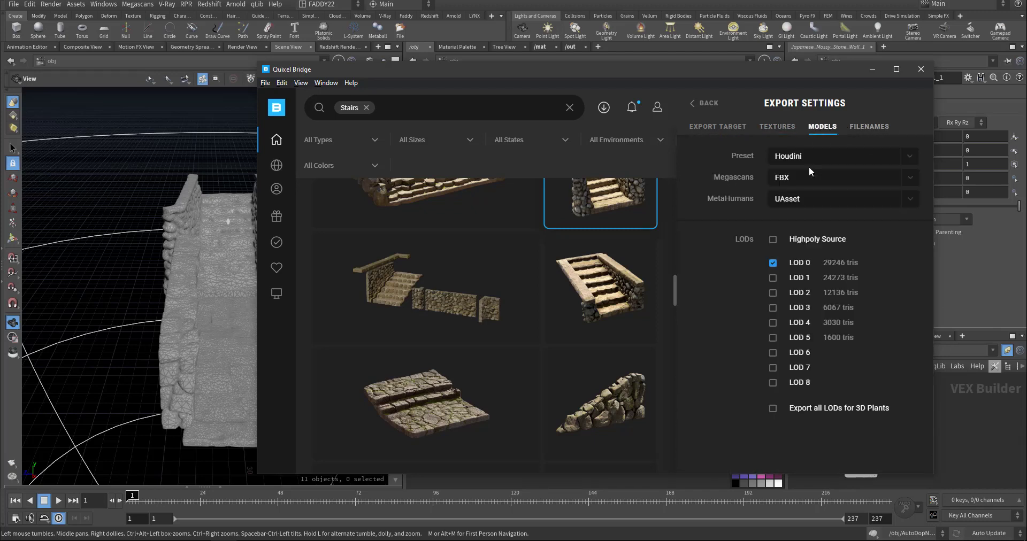
{"action": "left_click", "coordinate": [873, 127]}
{"action": "left_click", "coordinate": [702, 105]}
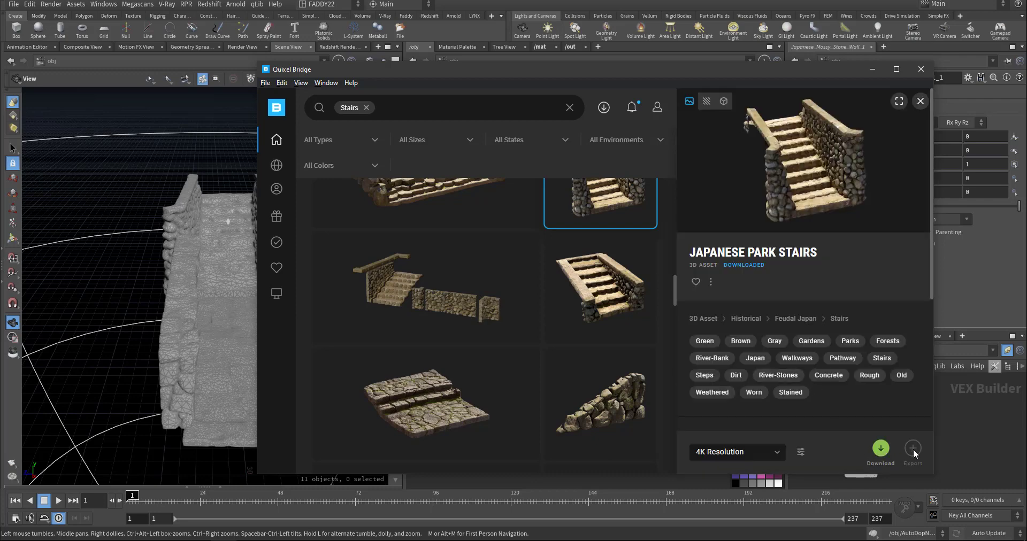
Switch to Houdini, open the Megascans Plugin options and close the console window.
{"action": "left_click_drag", "start_coordinate": [707, 72], "coordinate": [1026, 73]}
{"action": "left_click", "coordinate": [705, 72]}
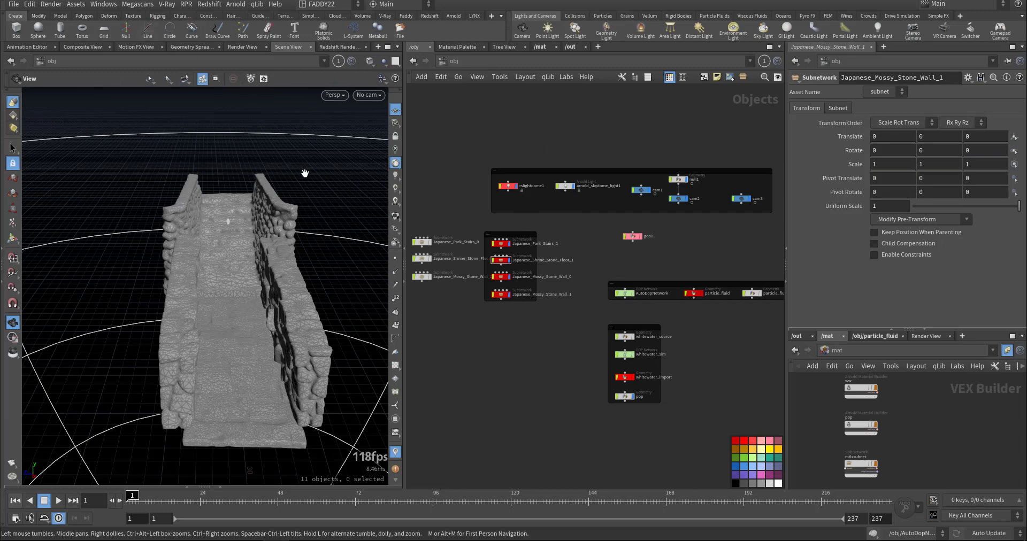
{"action": "left_click", "coordinate": [139, 6]}
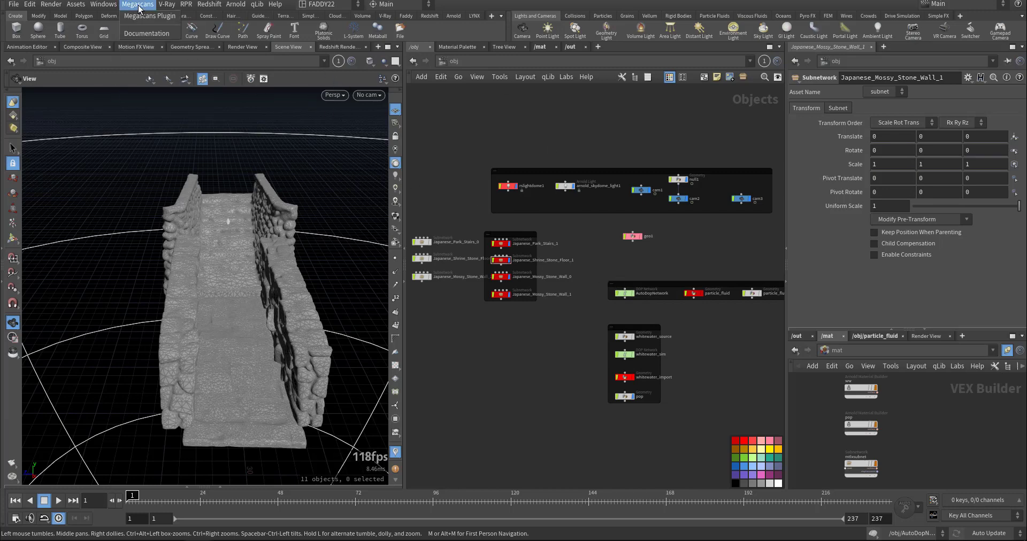
{"action": "left_click", "coordinate": [139, 16]}
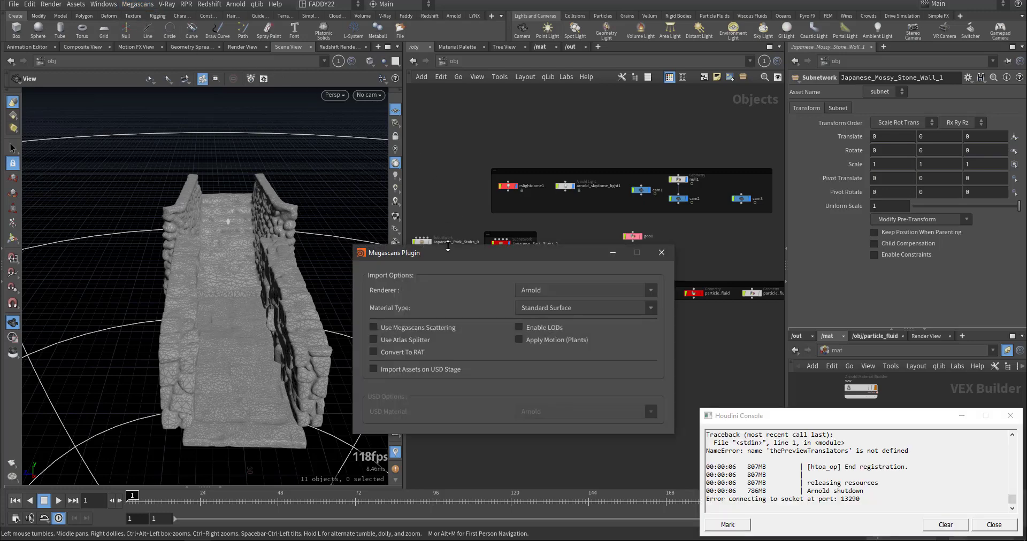
{"action": "left_click_drag", "start_coordinate": [478, 258], "coordinate": [503, 229]}
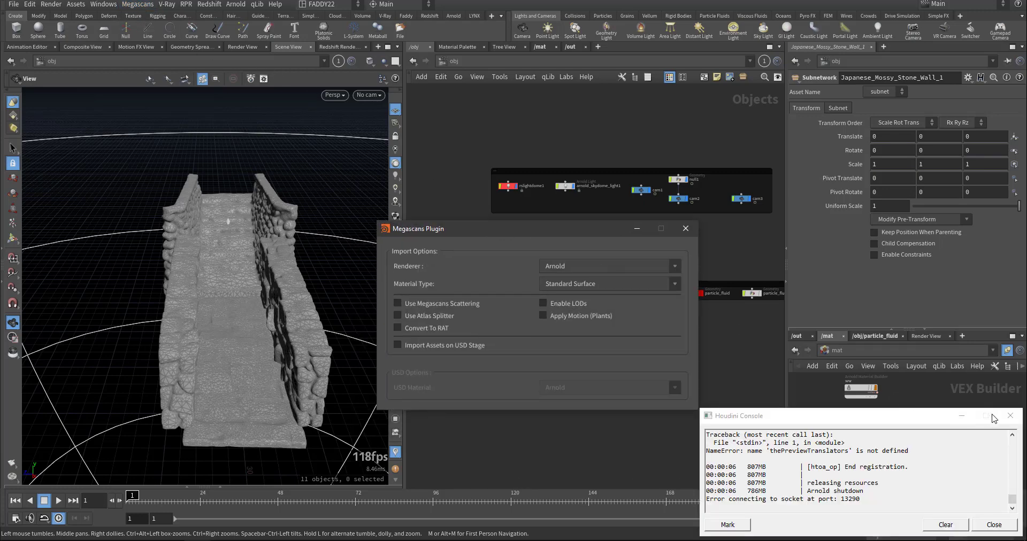
{"action": "left_click", "coordinate": [1010, 416]}
Choose Arnold as the renderer and Standard Surface as the material type, leaving USD stage import off.
{"action": "left_click", "coordinate": [559, 264]}
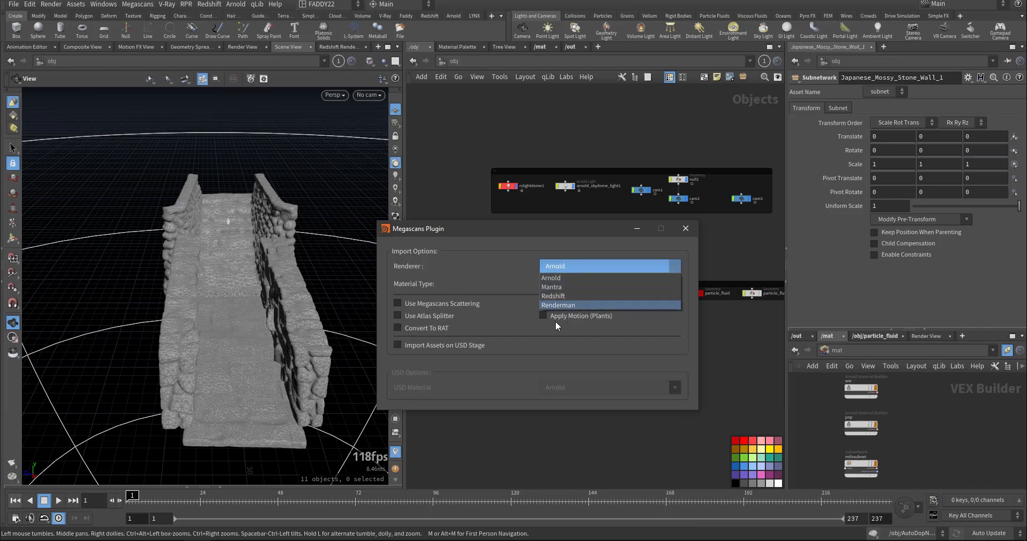
{"action": "left_click", "coordinate": [564, 277]}
{"action": "left_click", "coordinate": [598, 286]}
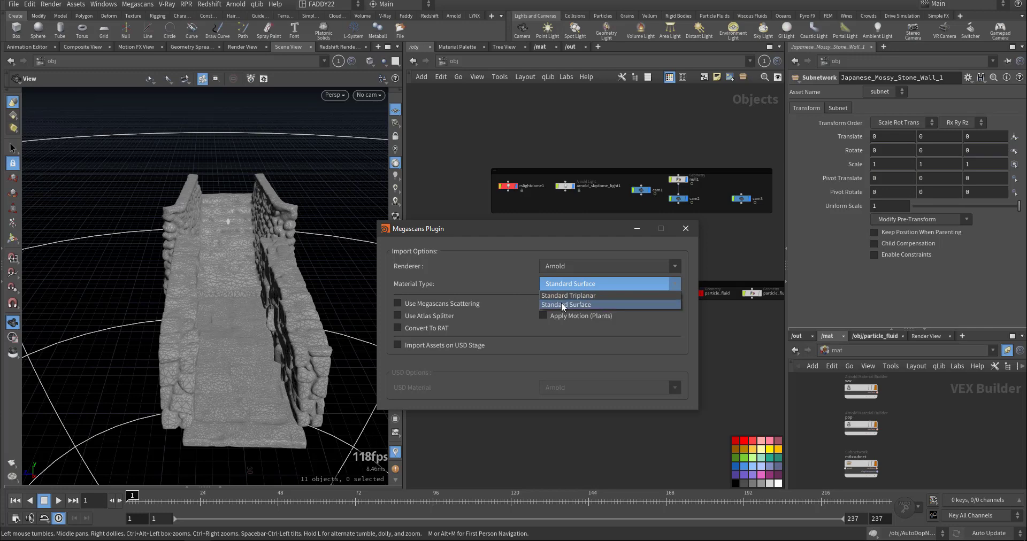
{"action": "left_click", "coordinate": [545, 305]}
{"action": "left_click", "coordinate": [412, 345]}
{"action": "left_click", "coordinate": [428, 344]}
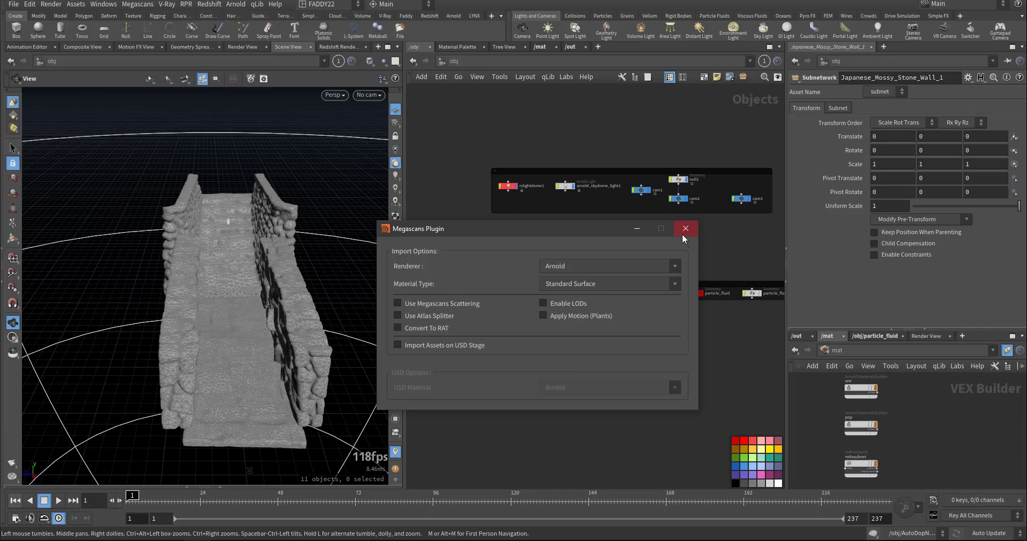
Set the Megascans import renderer to Redshift and bring the Quixel Bridge window back into view.
{"action": "left_click", "coordinate": [589, 267]}
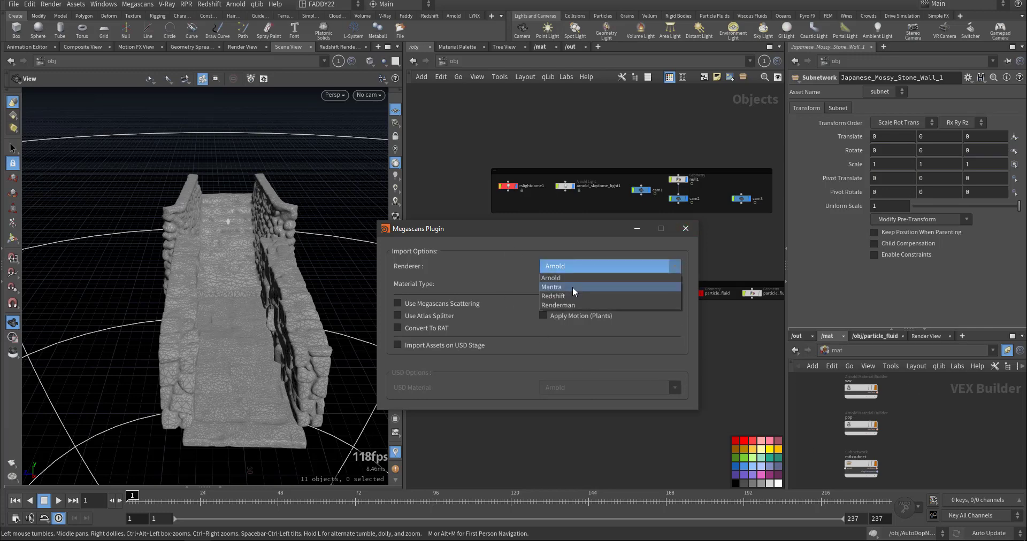
{"action": "left_click", "coordinate": [570, 296]}
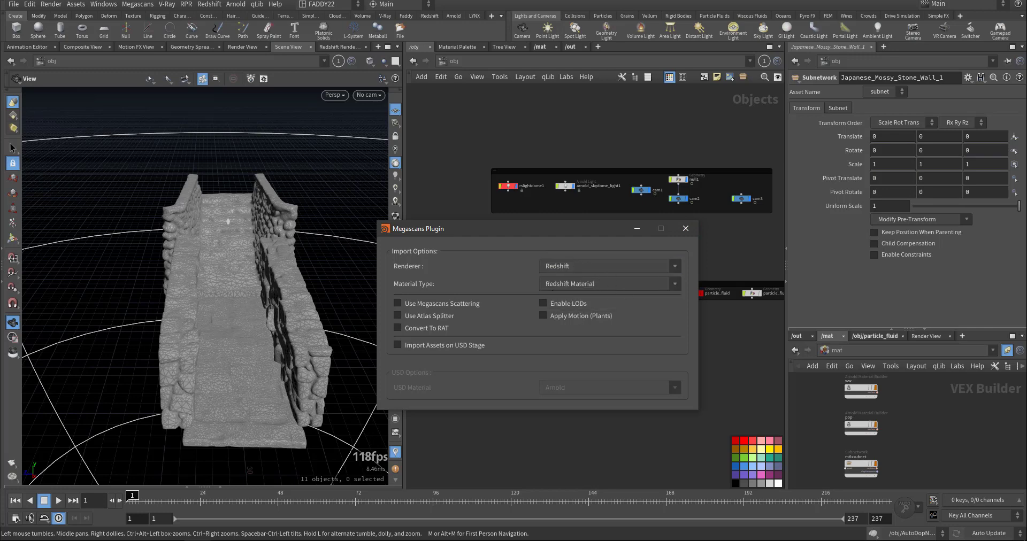
{"action": "left_click_drag", "start_coordinate": [1026, 100], "coordinate": [778, 98]}
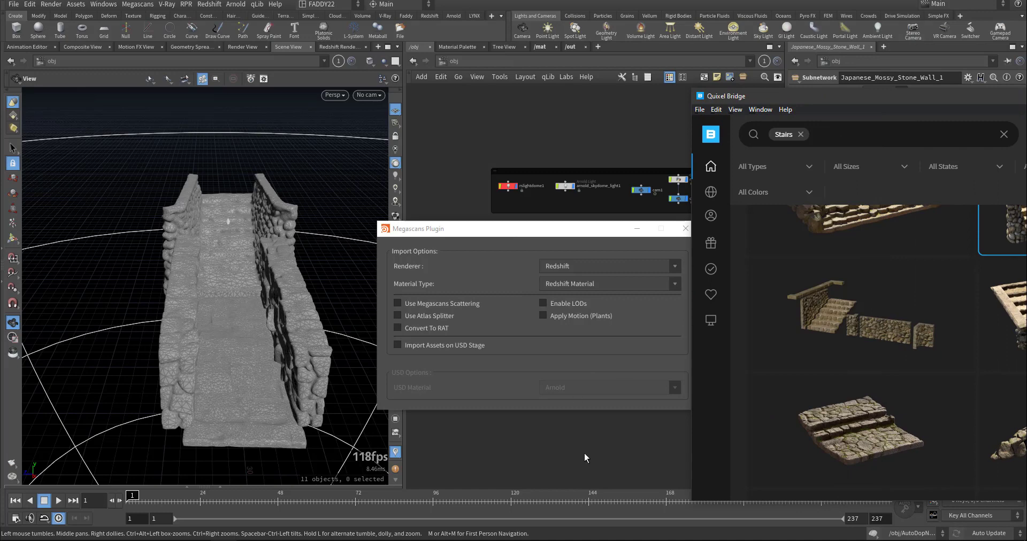
Set the Megascans import renderer to Arnold and close the plugin options.
{"action": "left_click", "coordinate": [582, 268]}
{"action": "left_click", "coordinate": [576, 280]}
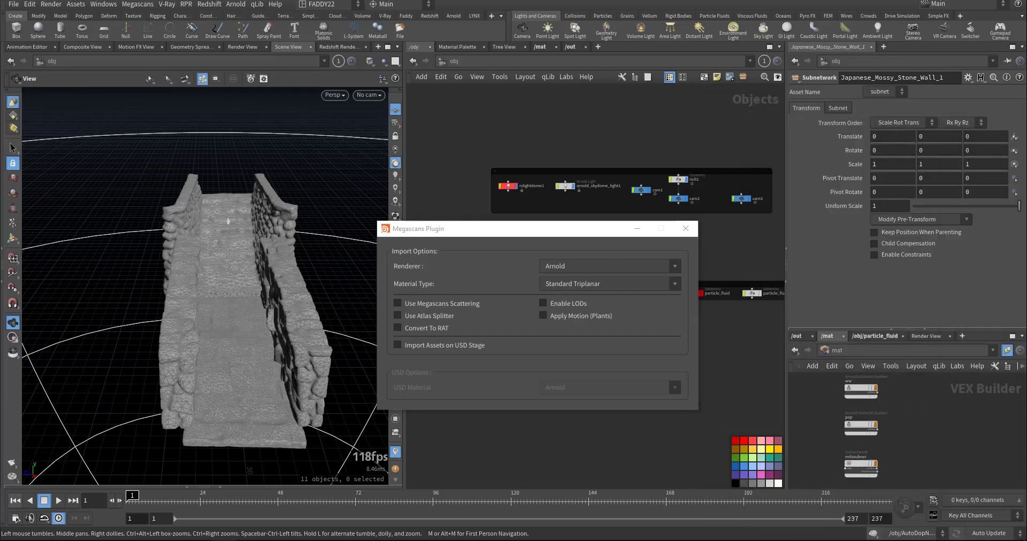
{"action": "left_click", "coordinate": [685, 229]}
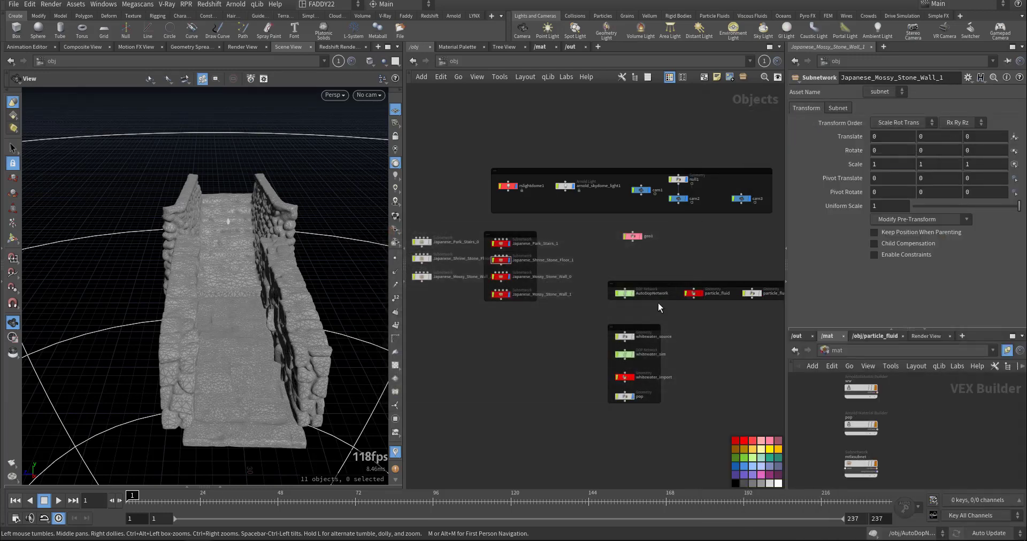
Open the Japanese_Park_Stairs_0 subnetwork and show its asset geometry in the scene view.
{"action": "middle_click_drag", "start_coordinate": [511, 350], "coordinate": [540, 320]}
{"action": "double_click", "coordinate": [541, 321]}
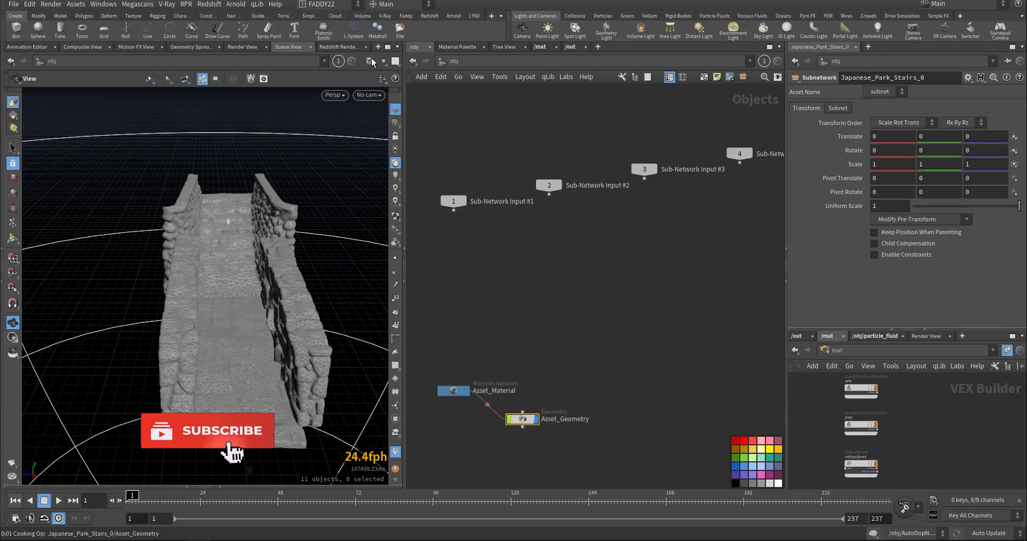
{"action": "left_click", "coordinate": [369, 61]}
{"action": "left_click", "coordinate": [273, 291]}
{"action": "left_click", "coordinate": [242, 278]}
{"action": "scroll", "coordinate": [191, 264], "scroll_direction": "up", "scroll_amount": 10}
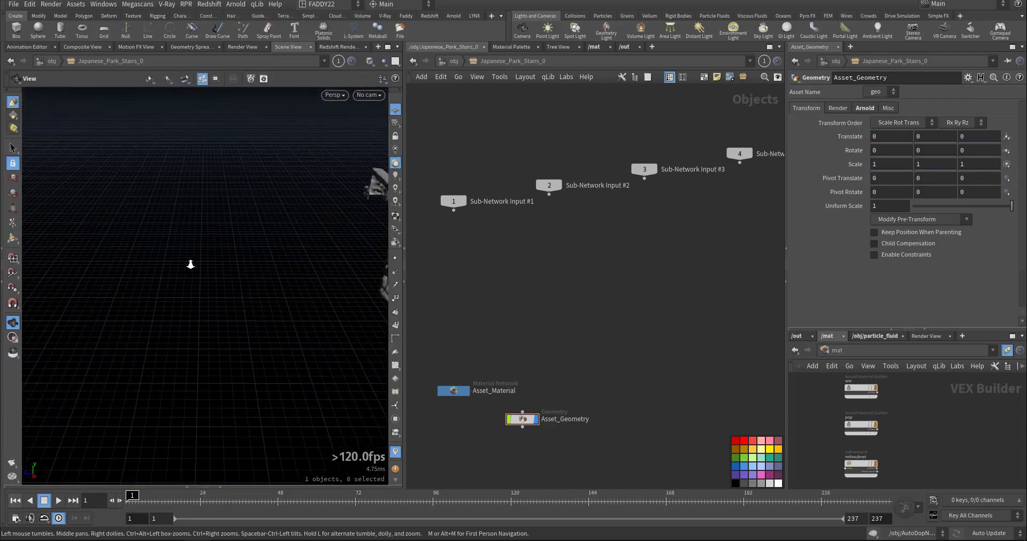
{"action": "scroll", "coordinate": [190, 264], "scroll_direction": "down", "scroll_amount": 10}
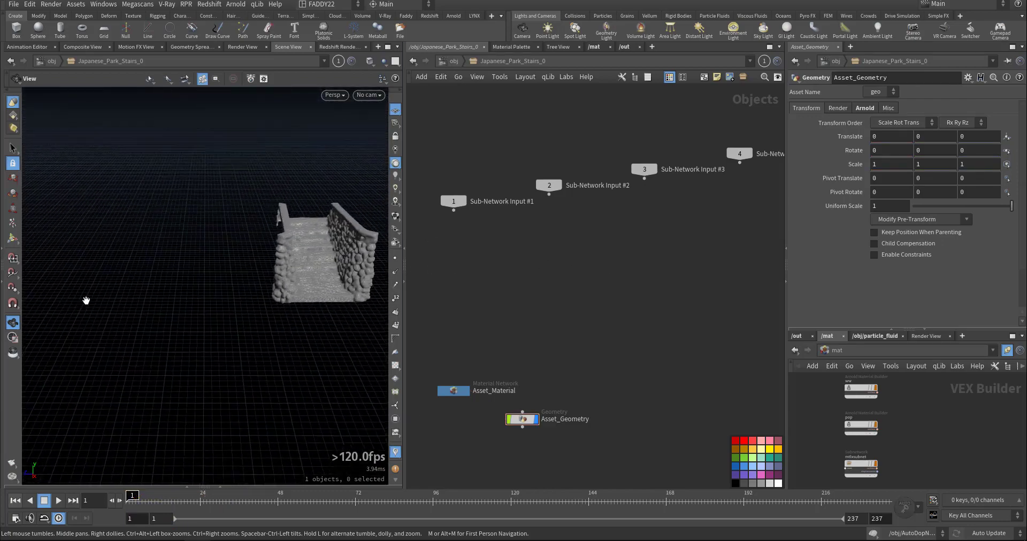
Open the Asset_Geometry network and inspect the file1 import and the transform1 scale settings.
{"action": "key", "text": "g"}
{"action": "left_click_drag", "start_coordinate": [213, 280], "coordinate": [268, 284]}
{"action": "scroll", "coordinate": [268, 284], "scroll_direction": "up", "scroll_amount": 10}
{"action": "middle_click_drag", "start_coordinate": [530, 383], "coordinate": [595, 331]}
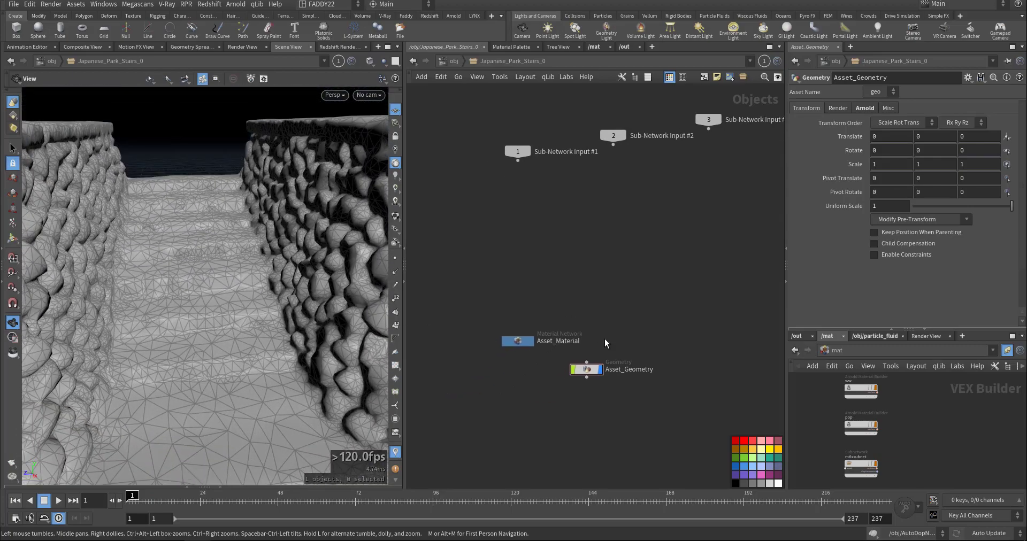
{"action": "double_click", "coordinate": [583, 369]}
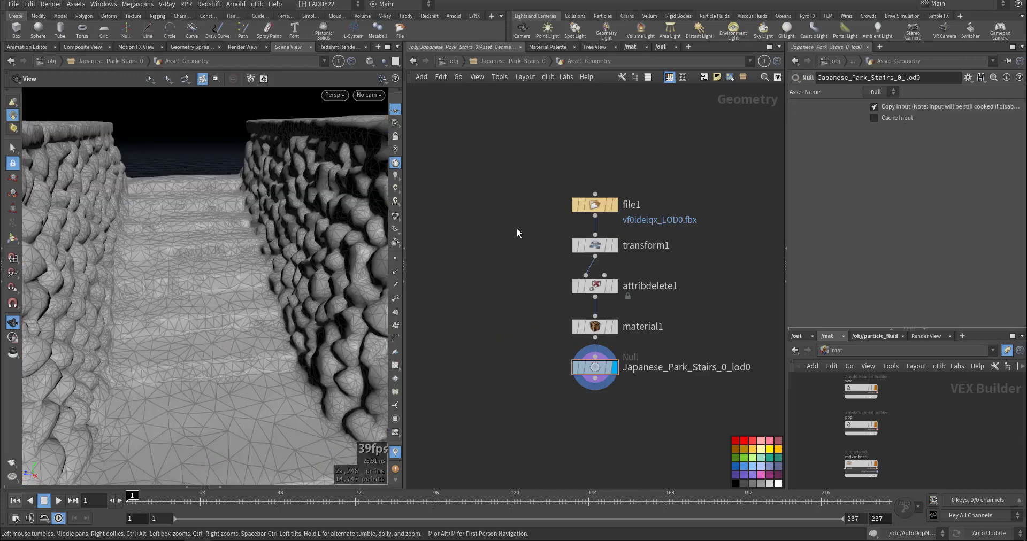
{"action": "left_click_drag", "start_coordinate": [515, 188], "coordinate": [582, 230]}
{"action": "left_click", "coordinate": [597, 251]}
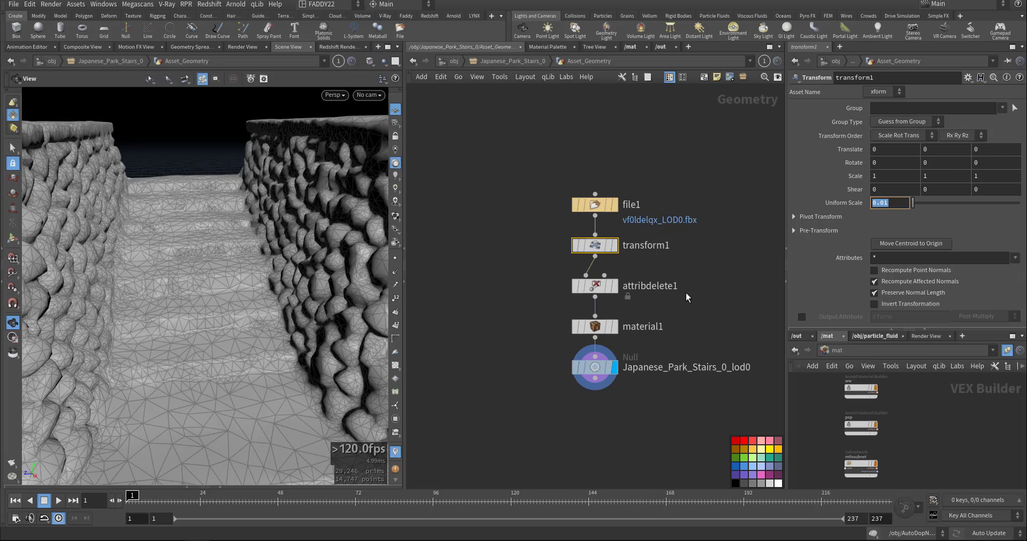
Inspect the parameters of the attribdelete1, material1 and Japanese_Park_Stairs_0_lod0 nodes.
{"action": "left_click_drag", "start_coordinate": [514, 269], "coordinate": [688, 306]}
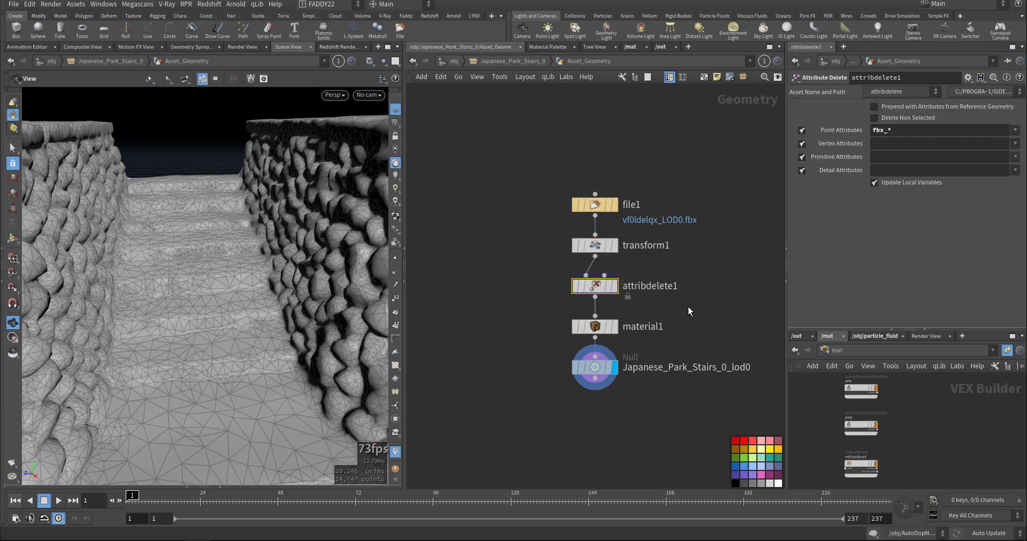
{"action": "double_click", "coordinate": [907, 132]}
{"action": "key", "text": "Return"}
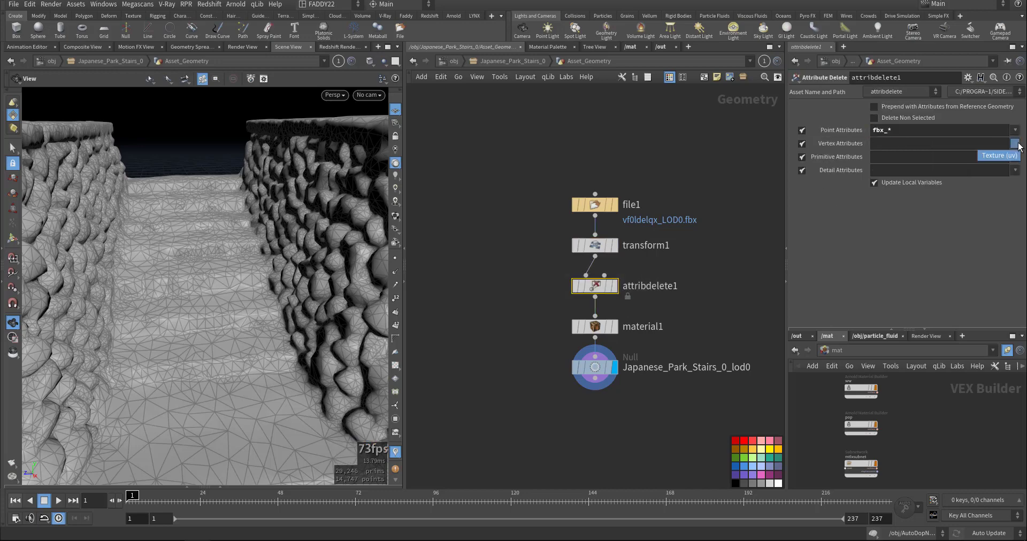
{"action": "left_click_drag", "start_coordinate": [516, 322], "coordinate": [667, 342]}
{"action": "double_click", "coordinate": [965, 188]}
{"action": "left_click_drag", "start_coordinate": [532, 359], "coordinate": [666, 400]}
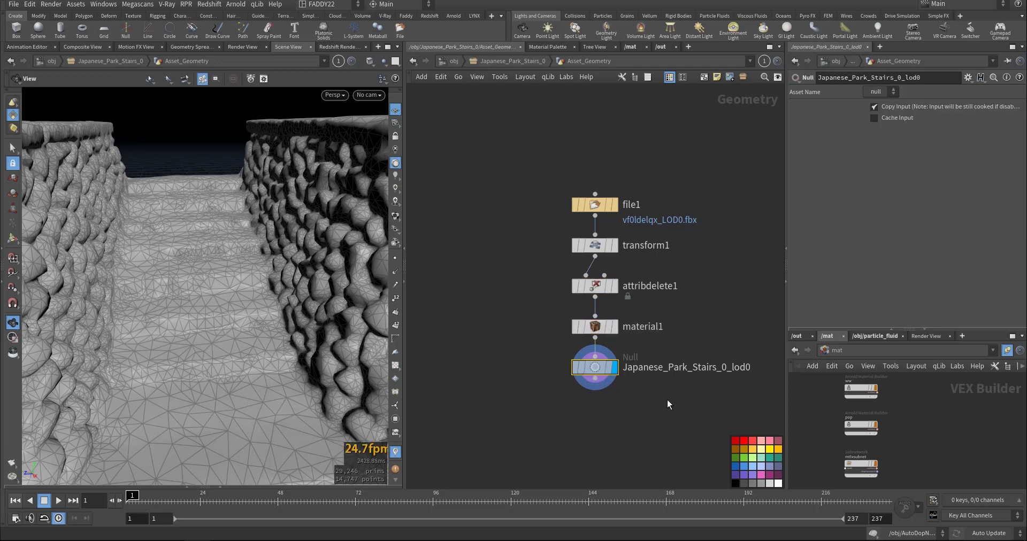
Return to the stairs subnetwork and open the Arnold material builder inside Asset_Material.
{"action": "left_click", "coordinate": [517, 64]}
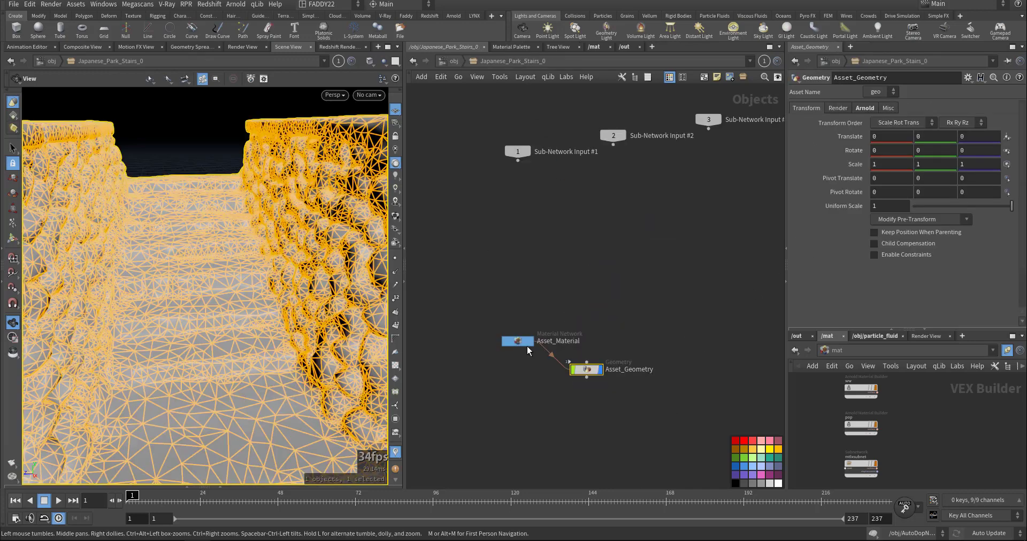
{"action": "double_click", "coordinate": [524, 342]}
{"action": "scroll", "coordinate": [605, 251], "scroll_direction": "up", "scroll_amount": 3}
{"action": "double_click", "coordinate": [585, 272]}
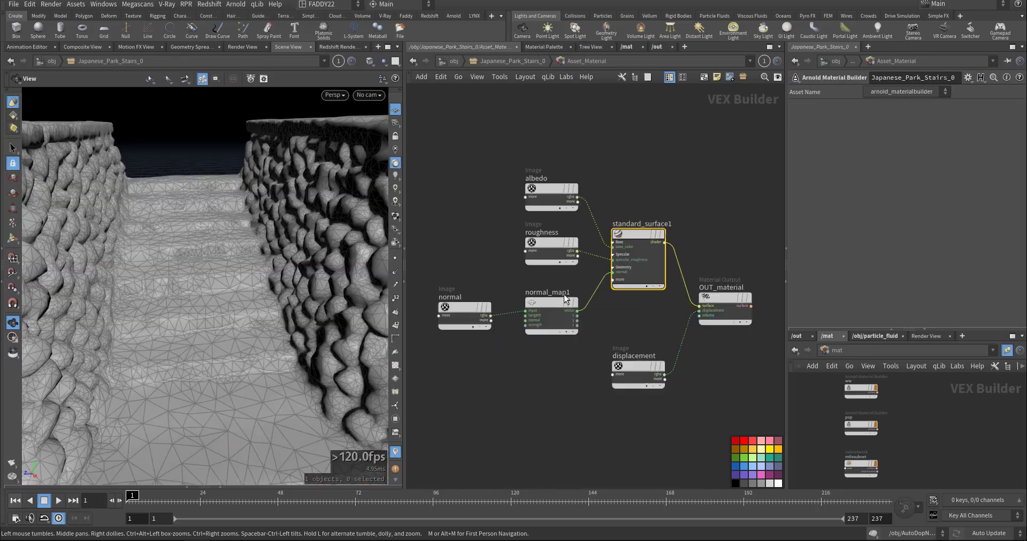
{"action": "scroll", "coordinate": [650, 307], "scroll_direction": "up", "scroll_amount": 5}
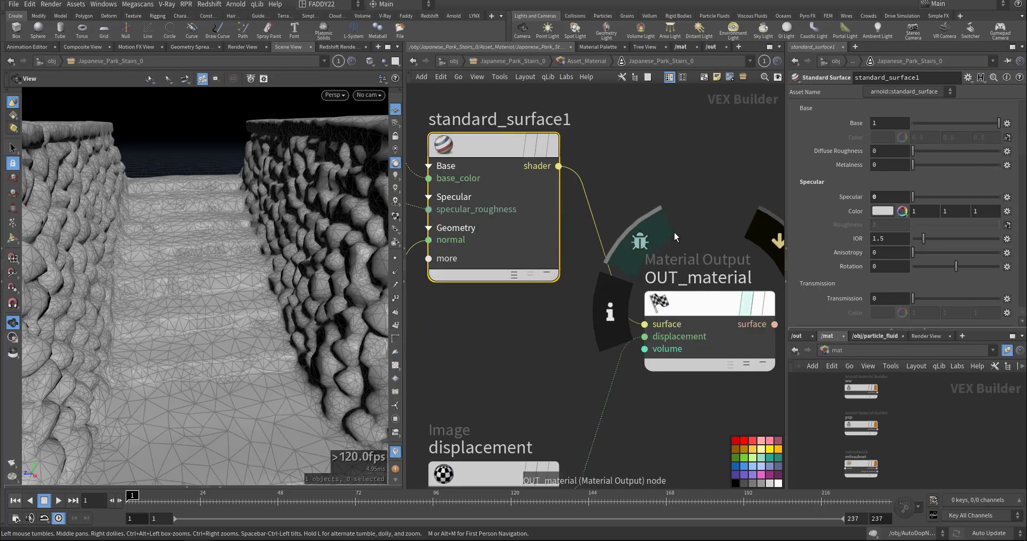
Review the standard_surface1 shader's parameters from Specular through Coat, Thin Film, Sheen and Emission.
{"action": "left_click", "coordinate": [658, 302]}
{"action": "middle_click_drag", "start_coordinate": [505, 326], "coordinate": [561, 431]}
{"action": "left_click", "coordinate": [551, 373]}
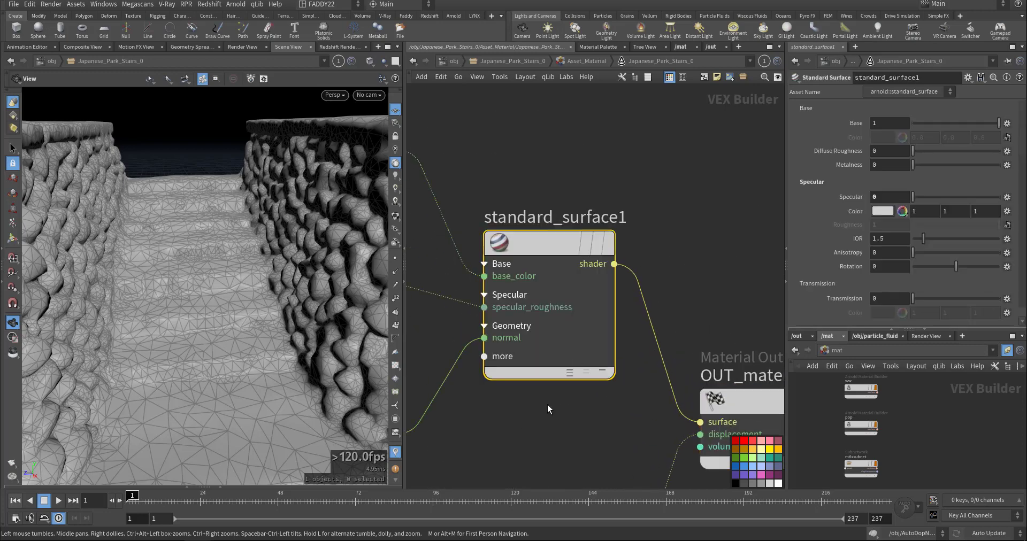
{"action": "scroll", "coordinate": [832, 255], "scroll_direction": "down", "scroll_amount": 6}
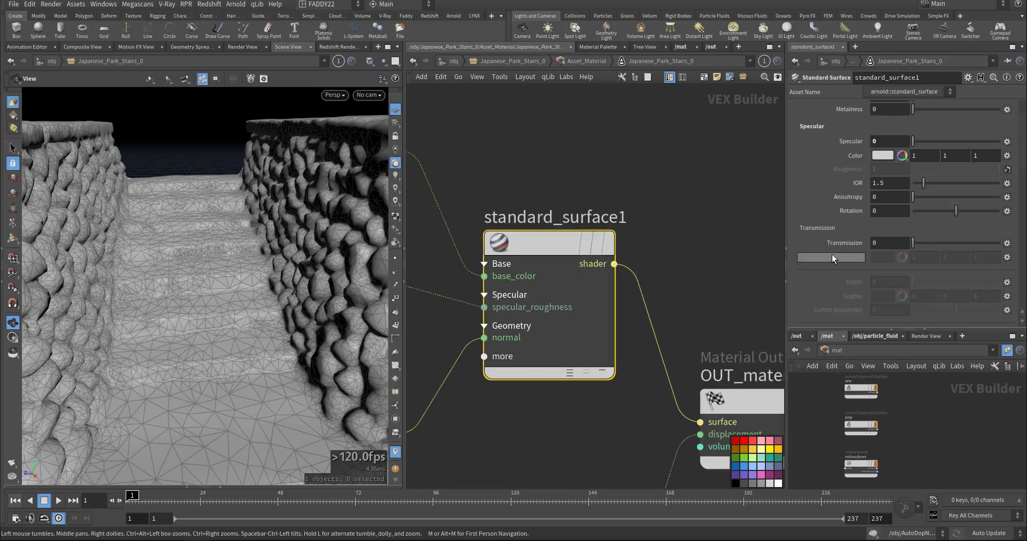
{"action": "scroll", "coordinate": [832, 255], "scroll_direction": "down", "scroll_amount": 8}
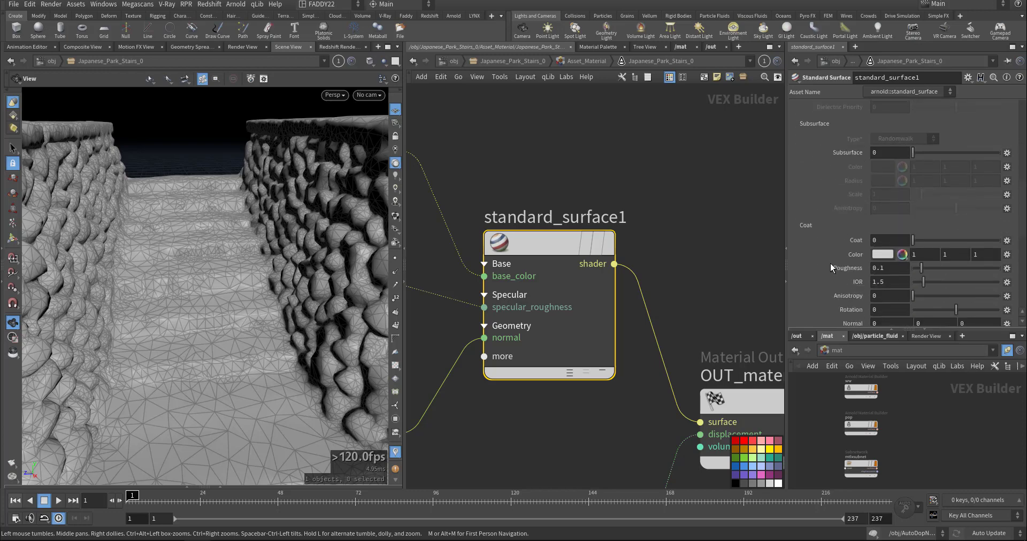
{"action": "scroll", "coordinate": [830, 263], "scroll_direction": "down", "scroll_amount": 2}
Inspect the texture settings of the albedo and roughness image nodes, including the roughness node's UV options.
{"action": "middle_click_drag", "start_coordinate": [610, 193], "coordinate": [697, 211]}
{"action": "left_click_drag", "start_coordinate": [502, 177], "coordinate": [611, 249]}
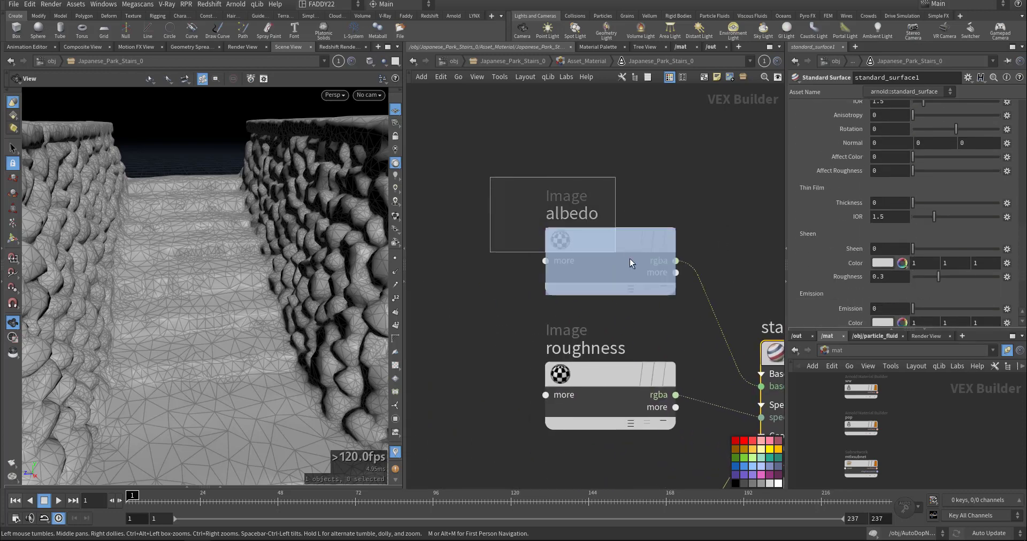
{"action": "middle_click_drag", "start_coordinate": [730, 331], "coordinate": [592, 256]}
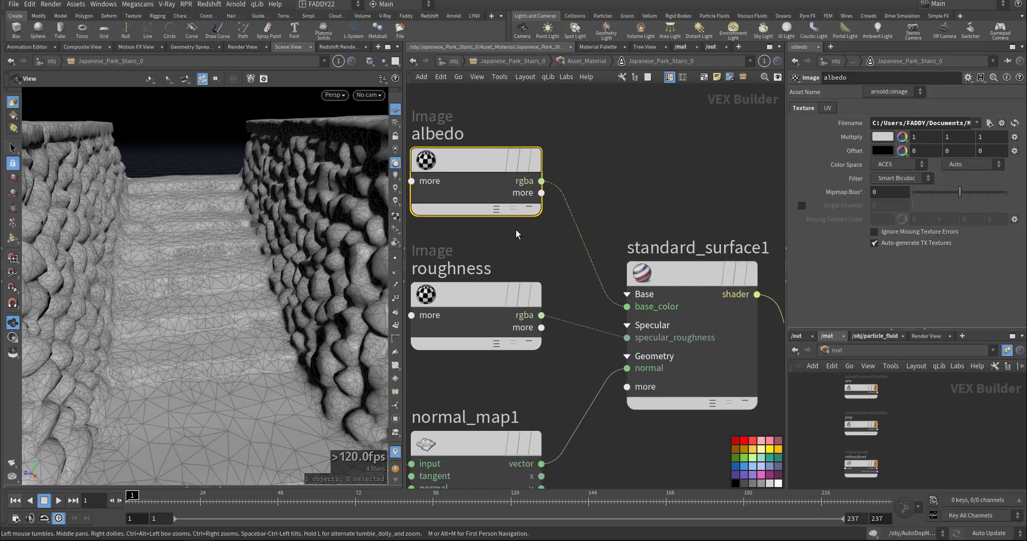
{"action": "middle_click_drag", "start_coordinate": [525, 229], "coordinate": [629, 222]}
{"action": "left_click", "coordinate": [586, 322]}
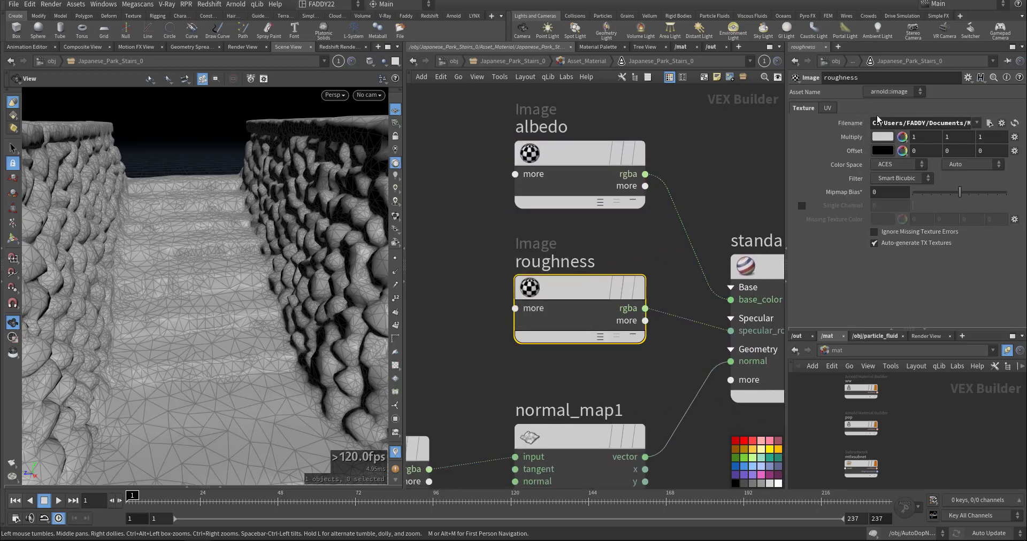
{"action": "left_click", "coordinate": [828, 109]}
{"action": "left_click", "coordinate": [809, 108]}
{"action": "middle_click_drag", "start_coordinate": [679, 350], "coordinate": [581, 304]}
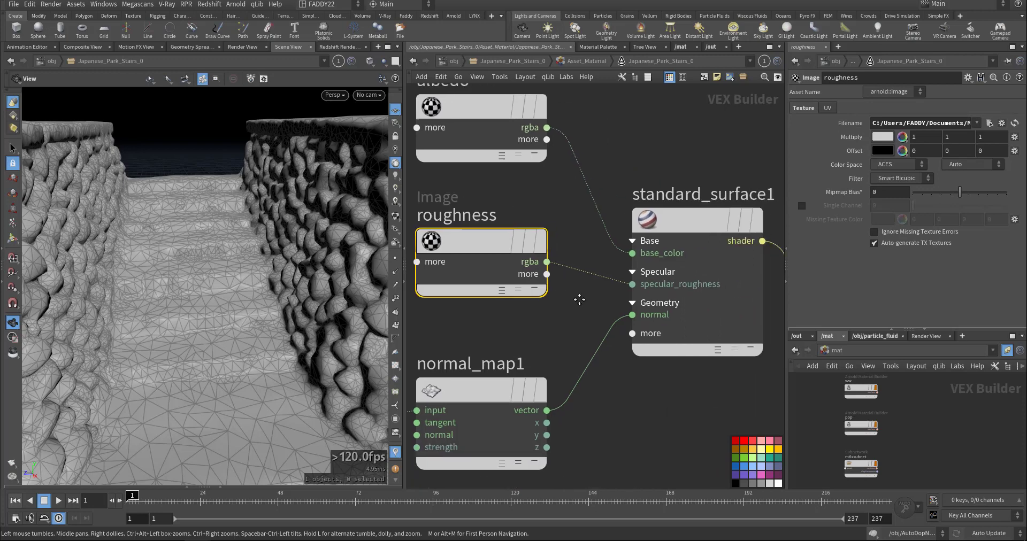
Inspect the normal_map1 node and the displacement image node connected to OUT_material.
{"action": "middle_click_drag", "start_coordinate": [582, 343], "coordinate": [698, 246]}
{"action": "middle_click_drag", "start_coordinate": [523, 258], "coordinate": [571, 258]}
{"action": "middle_click_drag", "start_coordinate": [476, 231], "coordinate": [536, 228]}
{"action": "left_click", "coordinate": [495, 326]}
{"action": "left_click_drag", "start_coordinate": [629, 226], "coordinate": [705, 336]}
{"action": "middle_click_drag", "start_coordinate": [730, 238], "coordinate": [633, 258]}
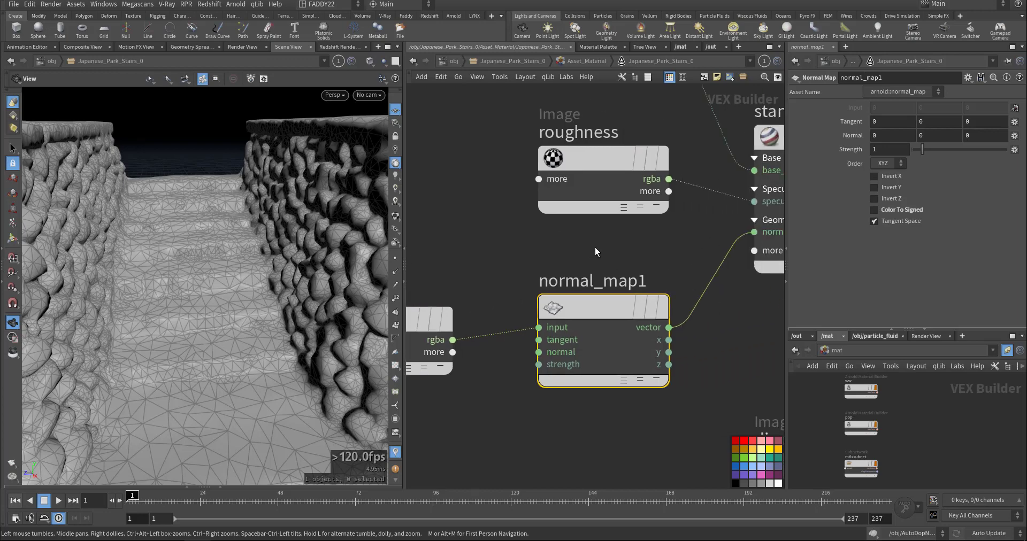
{"action": "middle_click_drag", "start_coordinate": [658, 358], "coordinate": [486, 238]}
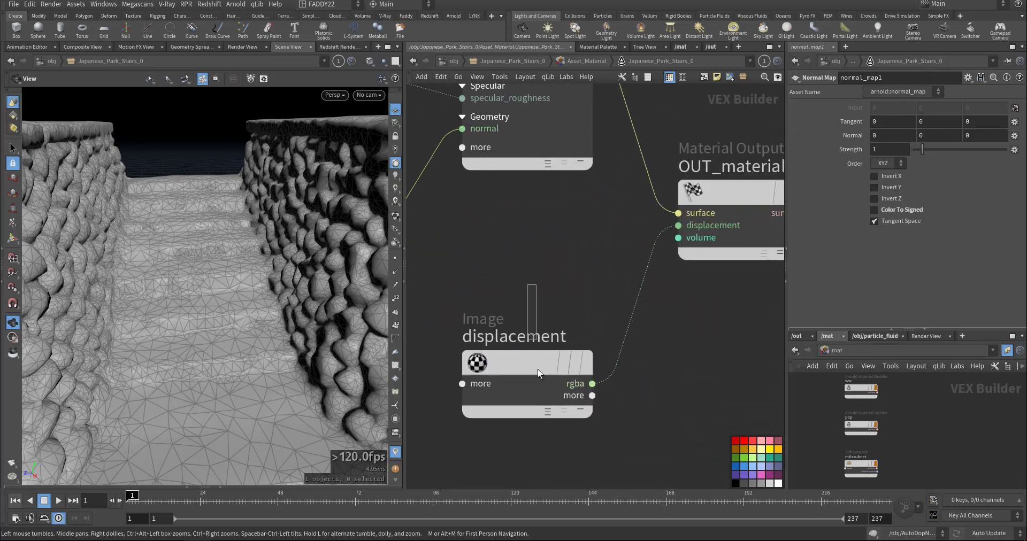
{"action": "left_click", "coordinate": [527, 364]}
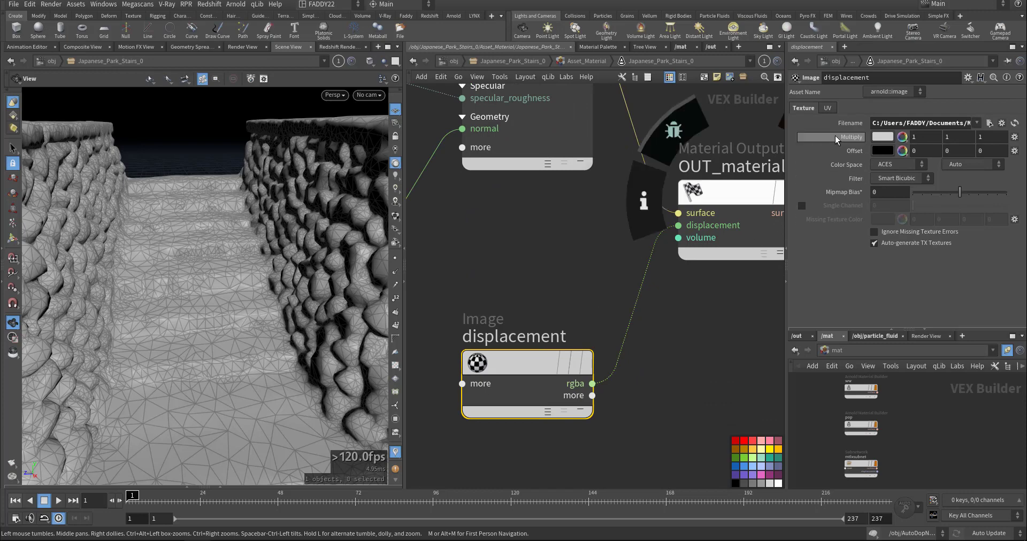
Recheck the normal_map1 settings and the albedo image node feeding the shader's base color.
{"action": "middle_click_drag", "start_coordinate": [498, 279], "coordinate": [721, 364]}
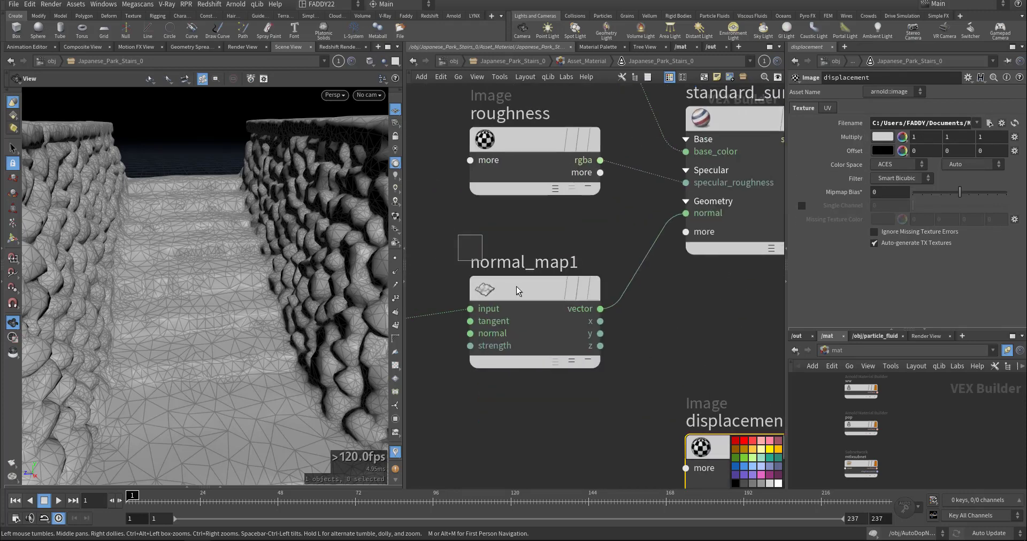
{"action": "left_click", "coordinate": [481, 283]}
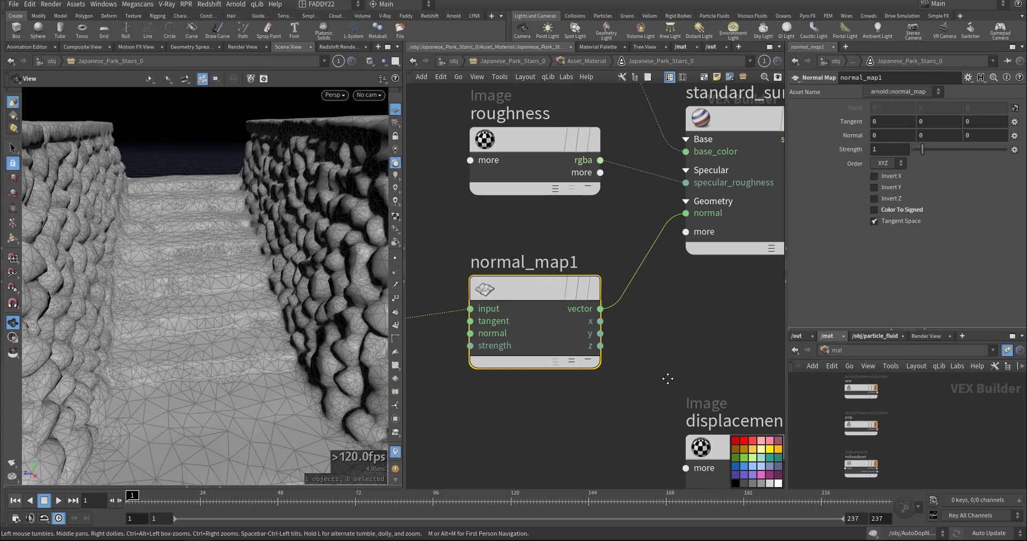
{"action": "middle_click_drag", "start_coordinate": [645, 365], "coordinate": [759, 431]}
{"action": "middle_click_drag", "start_coordinate": [504, 309], "coordinate": [552, 362]}
{"action": "left_click", "coordinate": [695, 278]}
{"action": "middle_click_drag", "start_coordinate": [622, 189], "coordinate": [563, 276]}
{"action": "left_click", "coordinate": [637, 251]}
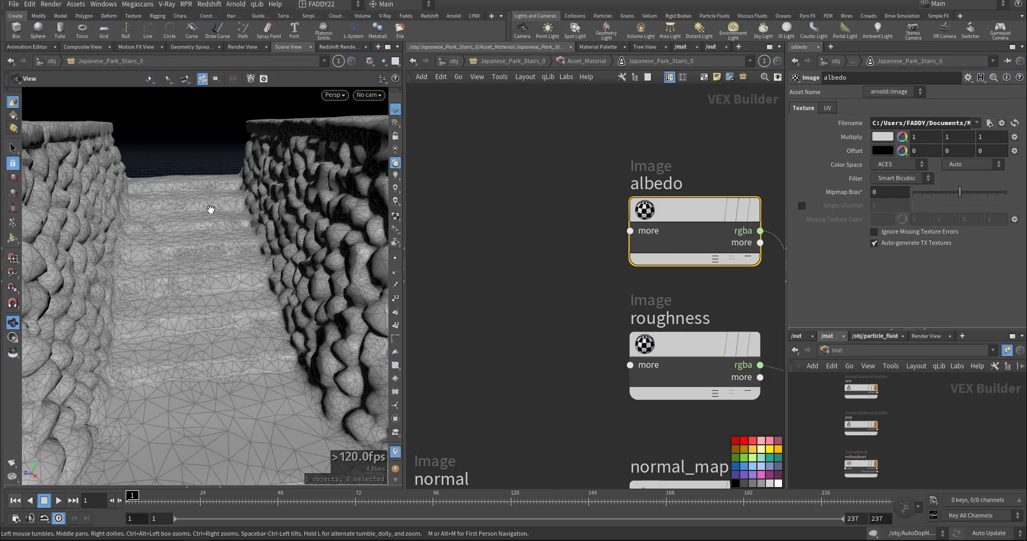
Return to the object level and view the imported stairs asset within the whole scene.
{"action": "left_click", "coordinate": [561, 64]}
{"action": "left_click", "coordinate": [519, 61]}
{"action": "left_click", "coordinate": [453, 61]}
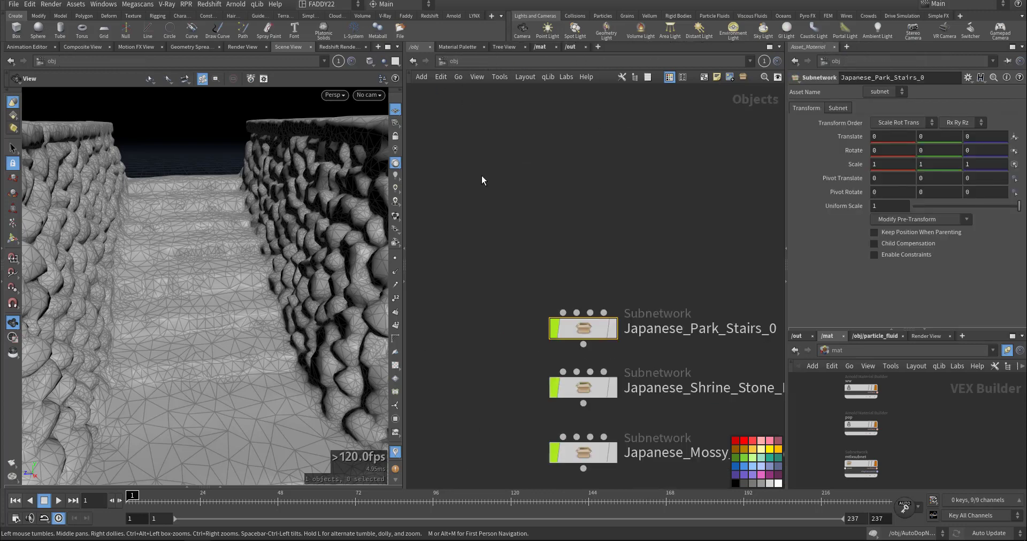
{"action": "right_click_drag", "start_coordinate": [298, 215], "coordinate": [171, 262]}
{"action": "left_click_drag", "start_coordinate": [172, 262], "coordinate": [187, 298]}
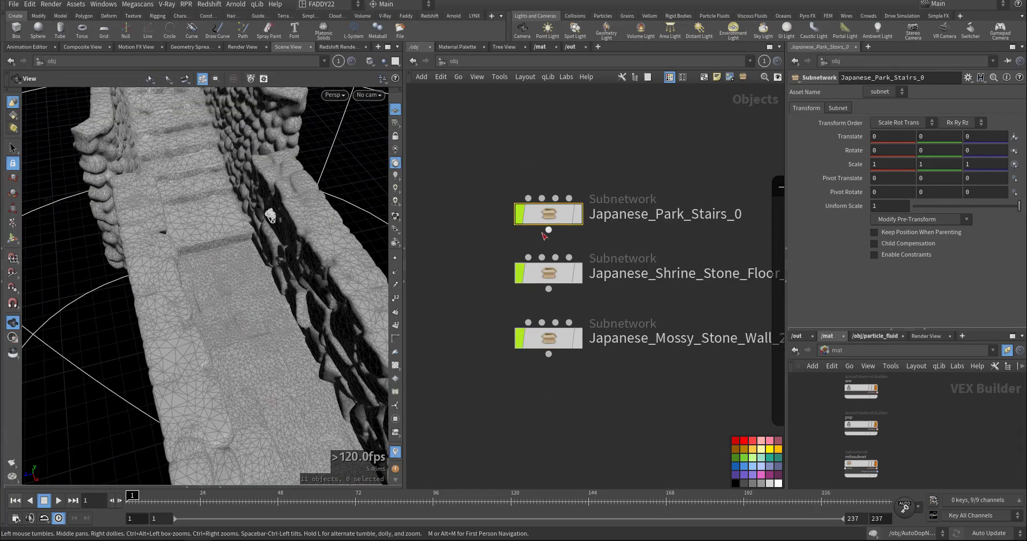
Select the imported subnetworks and the red asset subnetworks, and examine the assembled stairs, floor and walls from several angles.
{"action": "left_click_drag", "start_coordinate": [467, 218], "coordinate": [577, 377]}
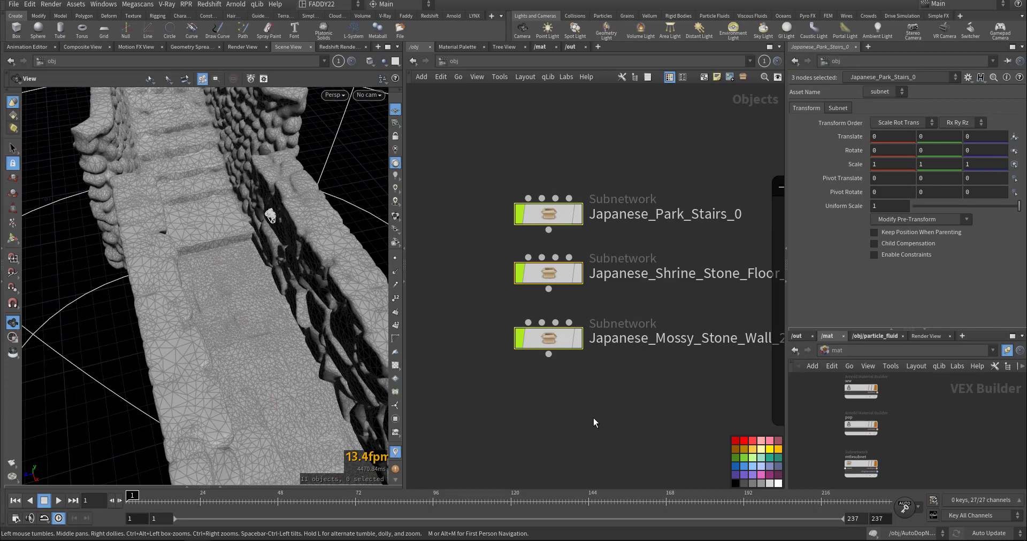
{"action": "middle_click_drag", "start_coordinate": [583, 415], "coordinate": [408, 354]}
{"action": "left_click_drag", "start_coordinate": [621, 145], "coordinate": [663, 342]}
{"action": "key", "text": "space+g"}
{"action": "left_click_drag", "start_coordinate": [194, 287], "coordinate": [321, 282]}
{"action": "key", "text": "space+g"}
{"action": "left_click", "coordinate": [557, 346]}
{"action": "mouse_move", "coordinate": [326, 320]}
{"action": "left_mouse_down"}
{"action": "mouse_move", "coordinate": [267, 324]}
{"action": "mouse_move", "coordinate": [323, 322]}
{"action": "left_mouse_up"}
{"action": "scroll", "coordinate": [250, 314], "scroll_direction": "up", "scroll_amount": 3}
{"action": "mouse_move", "coordinate": [250, 314]}
{"action": "left_mouse_down"}
{"action": "mouse_move", "coordinate": [239, 284]}
{"action": "mouse_move", "coordinate": [254, 294]}
{"action": "mouse_move", "coordinate": [245, 311]}
{"action": "left_mouse_up"}
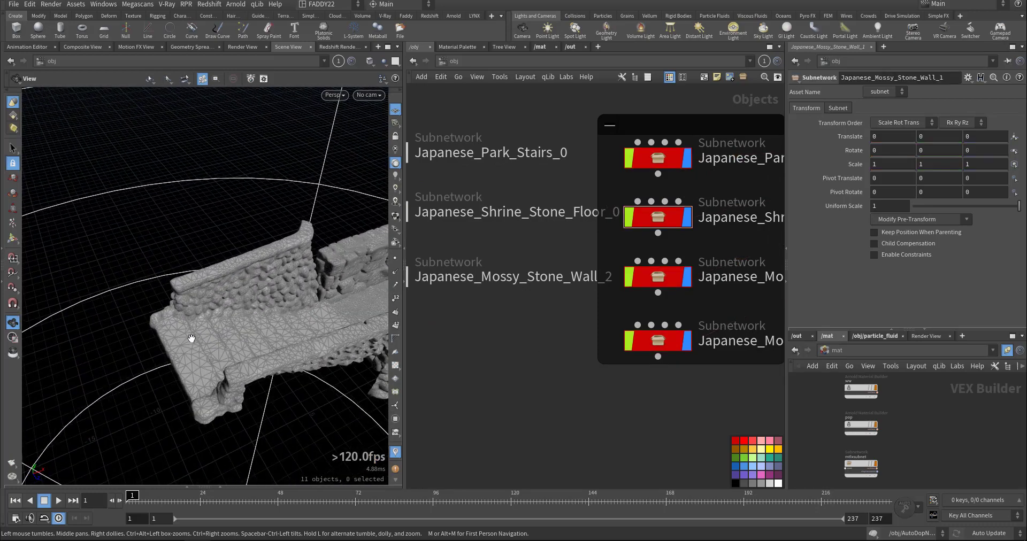
{"action": "left_click_drag", "start_coordinate": [198, 356], "coordinate": [169, 335]}
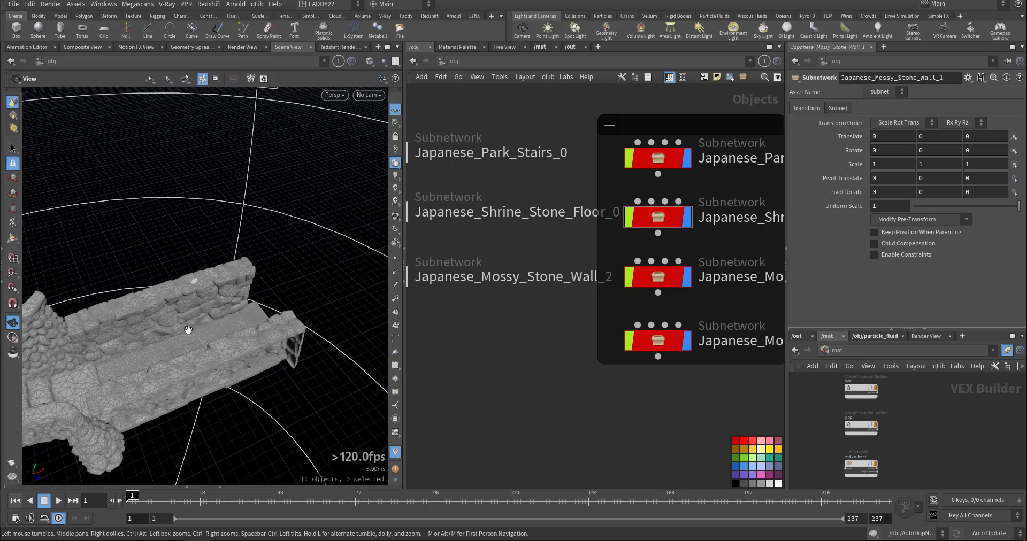
Open the geo1 geometry network and bring its merge1 node chain into view.
{"action": "scroll", "coordinate": [476, 301], "scroll_direction": "down", "scroll_amount": 5}
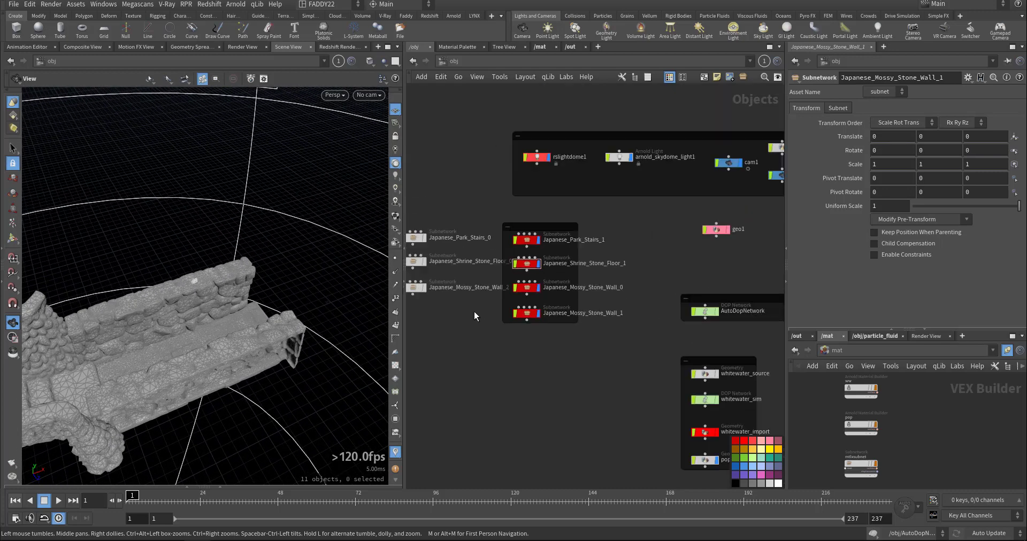
{"action": "middle_click_drag", "start_coordinate": [589, 258], "coordinate": [567, 321]}
{"action": "scroll", "coordinate": [588, 296], "scroll_direction": "up", "scroll_amount": 4}
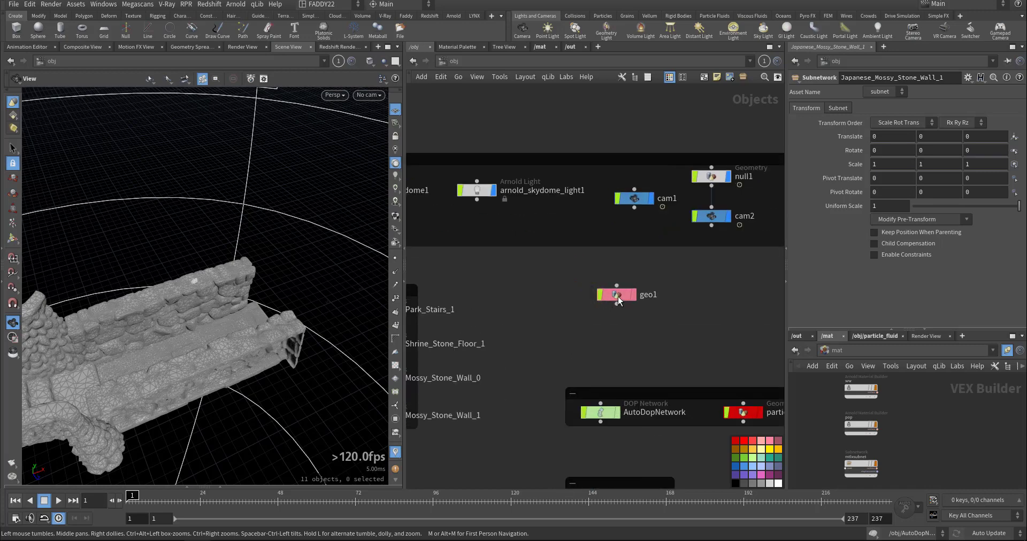
{"action": "double_click", "coordinate": [618, 301]}
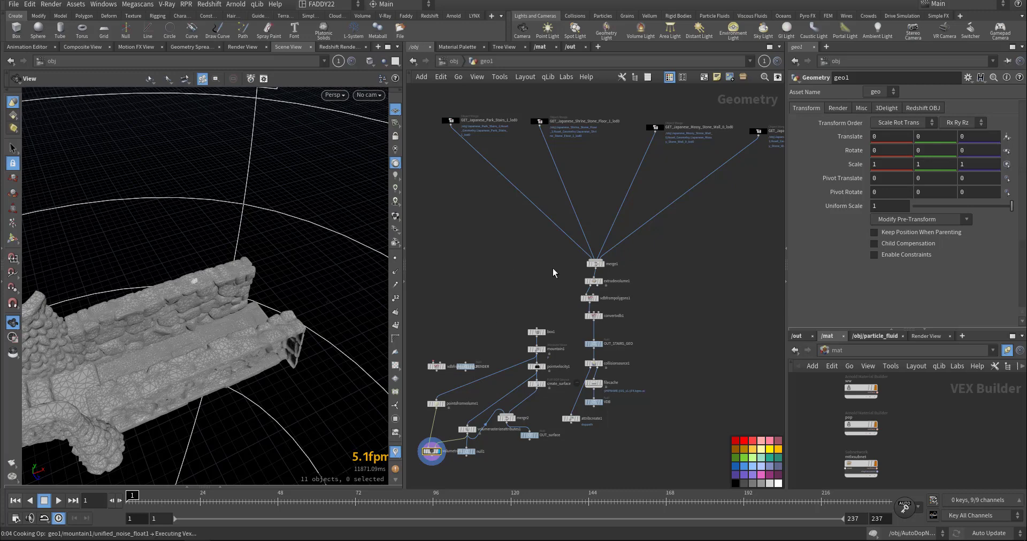
{"action": "middle_click_drag", "start_coordinate": [553, 268], "coordinate": [515, 277]}
{"action": "scroll", "coordinate": [587, 289], "scroll_direction": "up", "scroll_amount": 5}
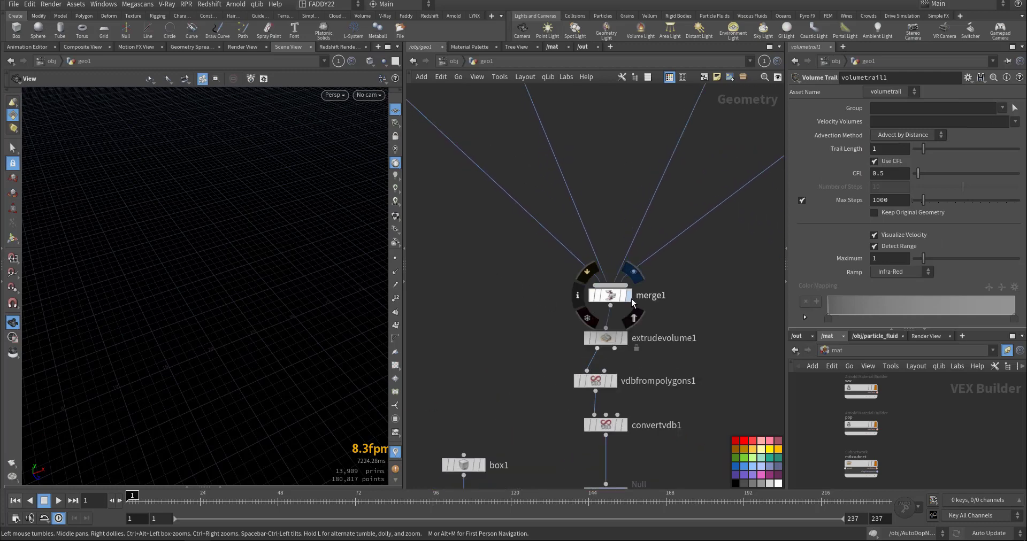
Display the merge1 output and examine the merged stairs geometry and the Object Merge nodes feeding it.
{"action": "left_click", "coordinate": [631, 300]}
{"action": "left_click_drag", "start_coordinate": [525, 278], "coordinate": [648, 306]}
{"action": "middle_click_drag", "start_coordinate": [492, 111], "coordinate": [606, 307]}
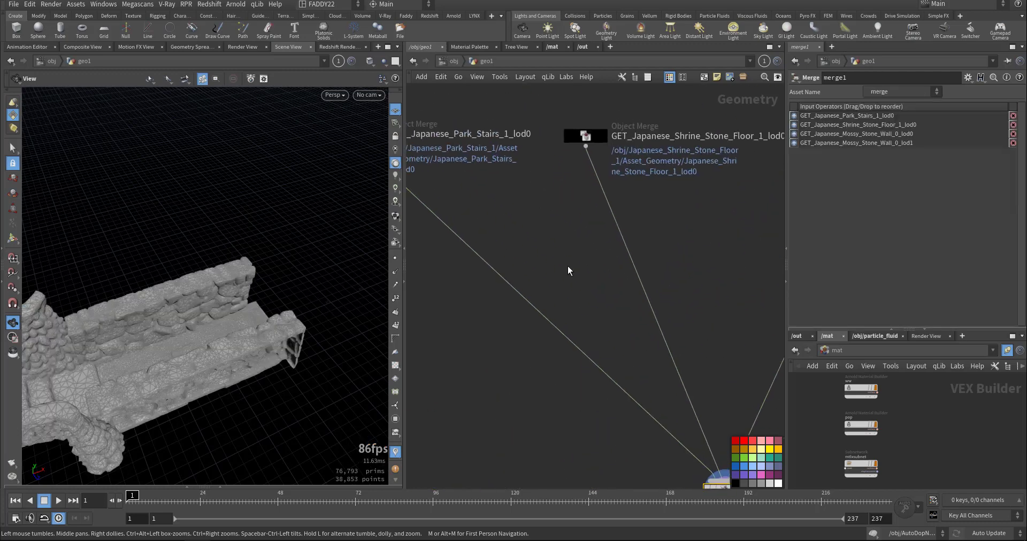
{"action": "middle_click_drag", "start_coordinate": [471, 131], "coordinate": [583, 209]}
{"action": "left_click_drag", "start_coordinate": [240, 338], "coordinate": [357, 351]}
{"action": "middle_click_drag", "start_coordinate": [512, 395], "coordinate": [495, 241]}
{"action": "left_click_drag", "start_coordinate": [278, 347], "coordinate": [149, 367]}
{"action": "scroll", "coordinate": [164, 366], "scroll_direction": "down", "scroll_amount": 2}
{"action": "scroll", "coordinate": [164, 366], "scroll_direction": "down", "scroll_amount": 3}
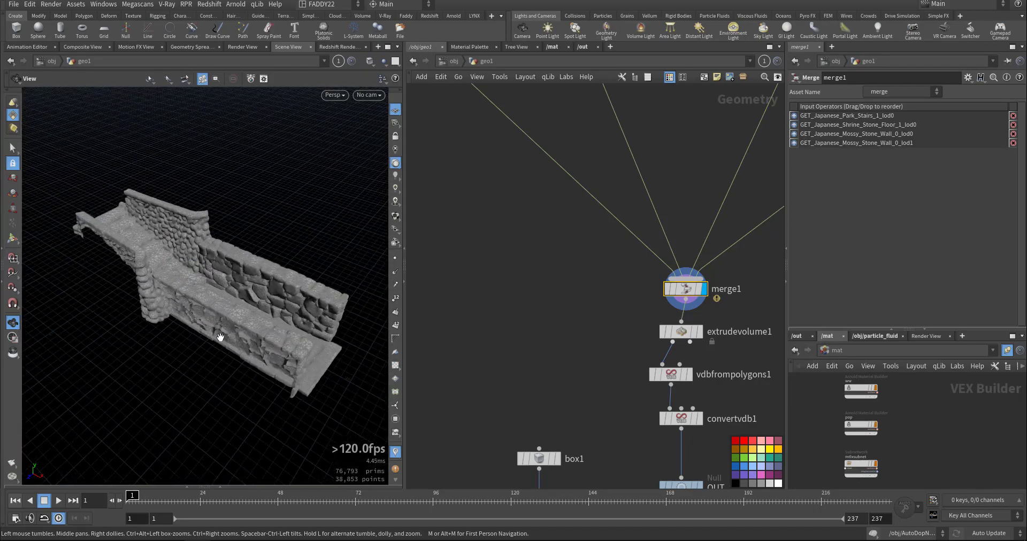
Display the extrudevolume1 output and show its parameters.
{"action": "left_click_drag", "start_coordinate": [217, 332], "coordinate": [275, 321]}
{"action": "middle_click_drag", "start_coordinate": [566, 340], "coordinate": [532, 280]}
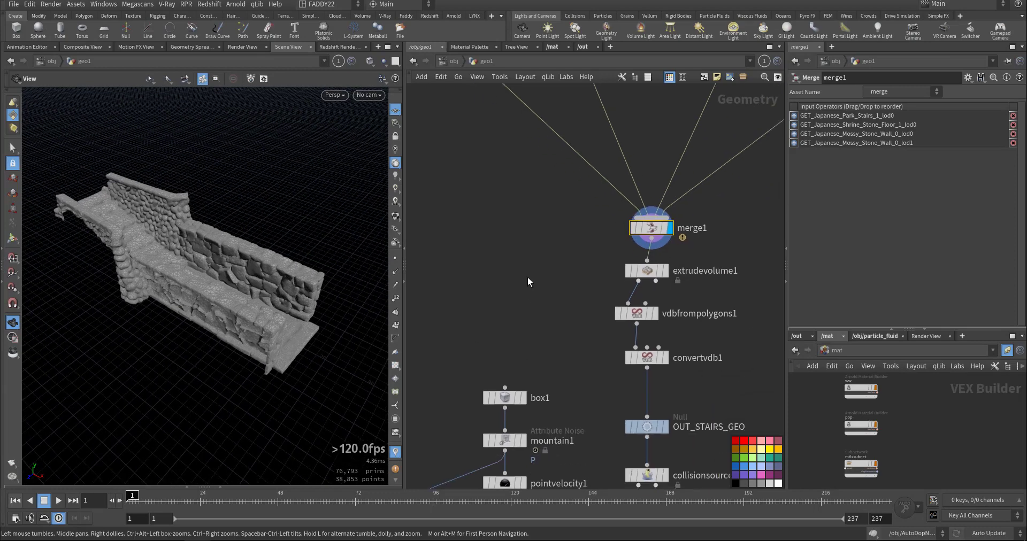
{"action": "left_click", "coordinate": [655, 274]}
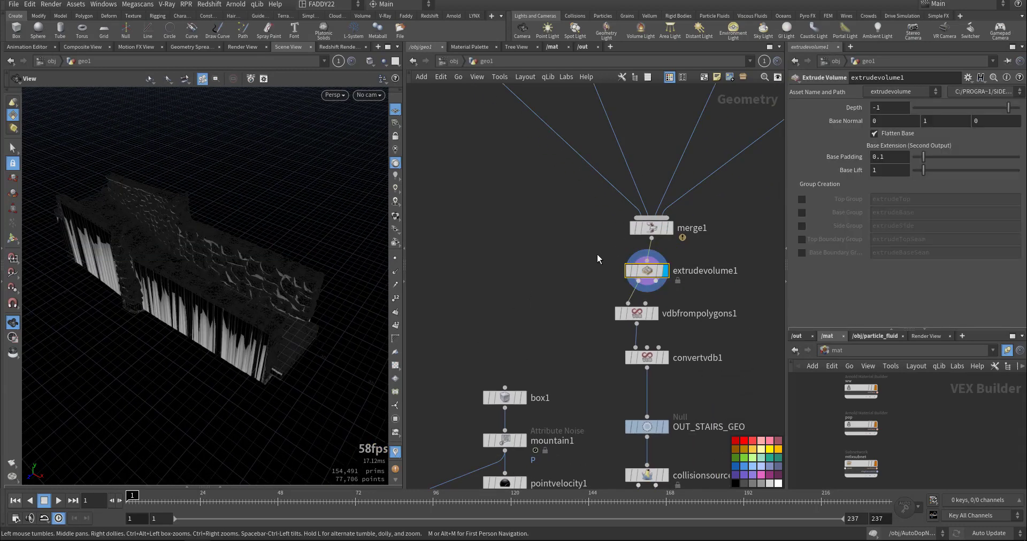
Examine the extruded stairs geometry up close and from the front.
{"action": "scroll", "coordinate": [342, 280], "scroll_direction": "up", "scroll_amount": 5}
{"action": "scroll", "coordinate": [358, 281], "scroll_direction": "down", "scroll_amount": 5}
{"action": "left_click_drag", "start_coordinate": [126, 374], "coordinate": [211, 295]}
Display the vdbfrompolygons1 output with its parameters and examine the VDB surface along the stairs wall.
{"action": "mouse_move", "coordinate": [645, 321]}
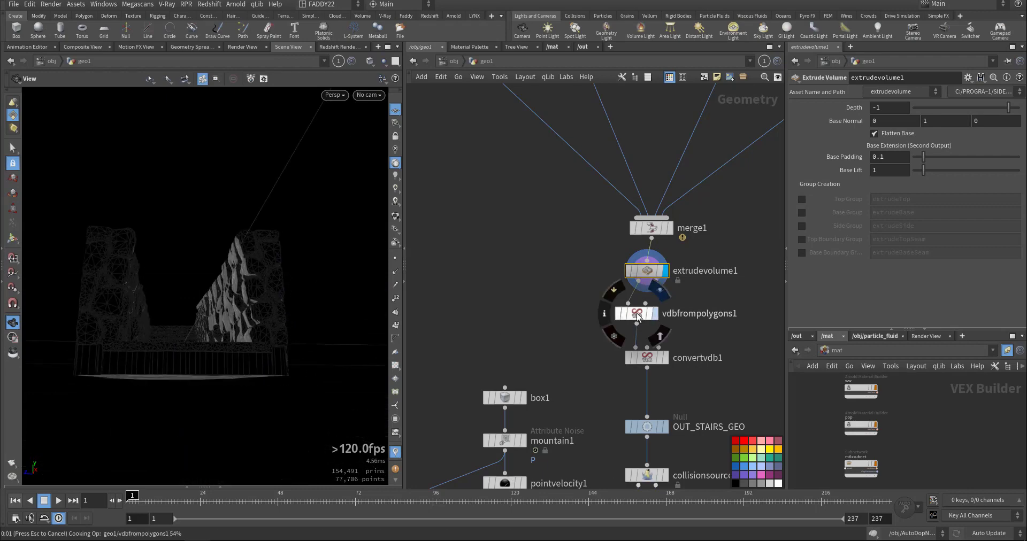
{"action": "left_click", "coordinate": [637, 315]}
{"action": "left_click_drag", "start_coordinate": [273, 373], "coordinate": [329, 281]}
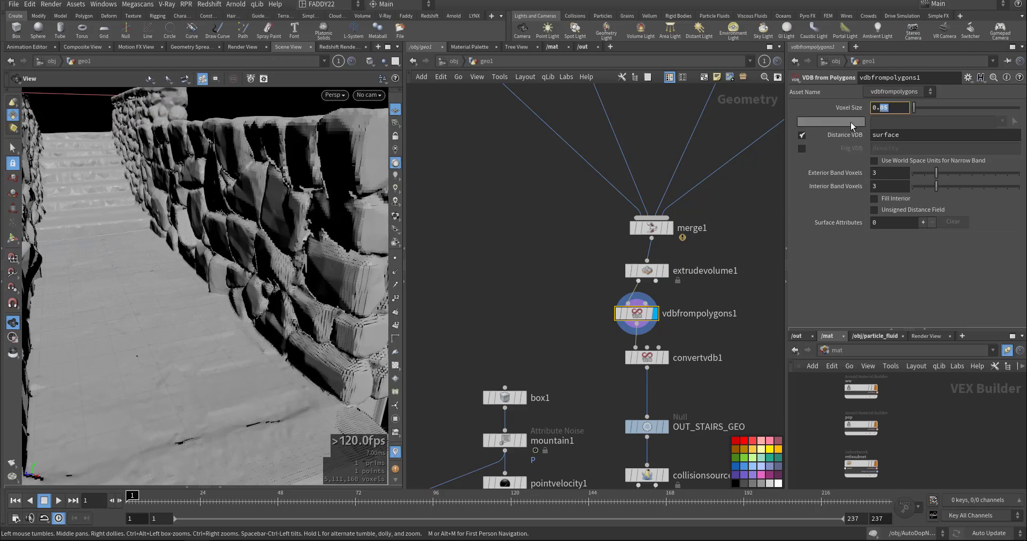
Display the convertvdb1 output with its parameters and read the node's geometry information.
{"action": "middle_click_drag", "start_coordinate": [524, 281], "coordinate": [513, 198]}
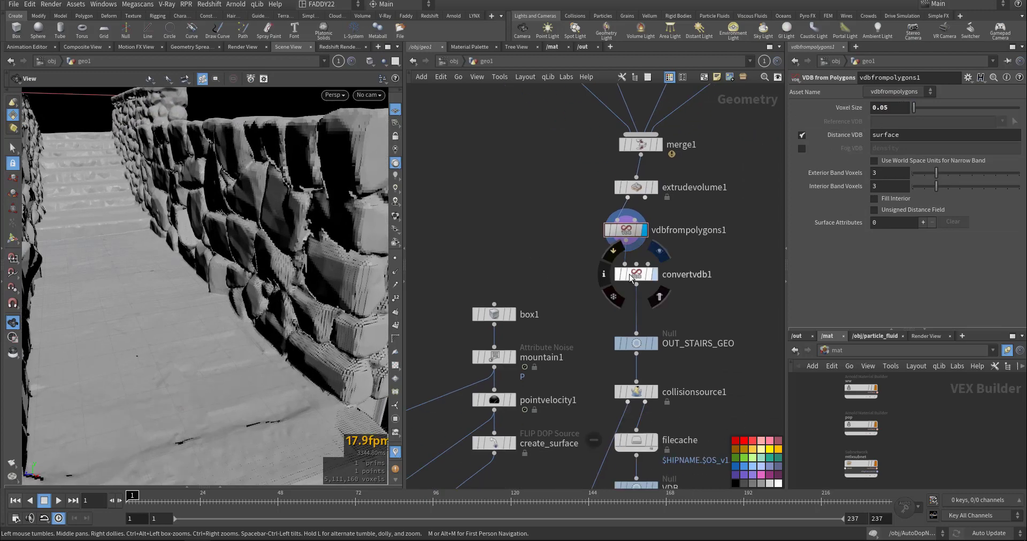
{"action": "left_click", "coordinate": [631, 278]}
{"action": "right_click_drag", "start_coordinate": [263, 307], "coordinate": [235, 333]}
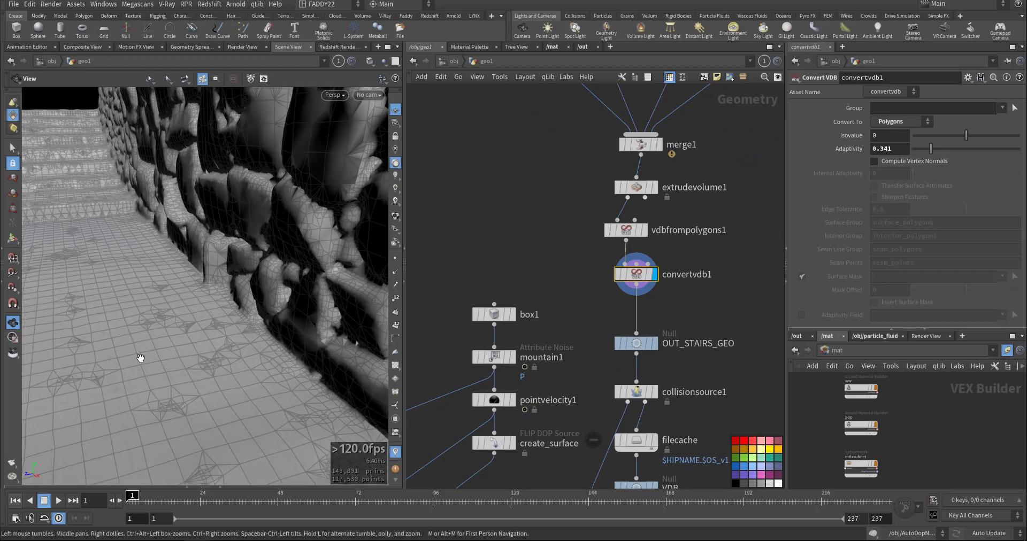
{"action": "middle_click", "coordinate": [633, 275]}
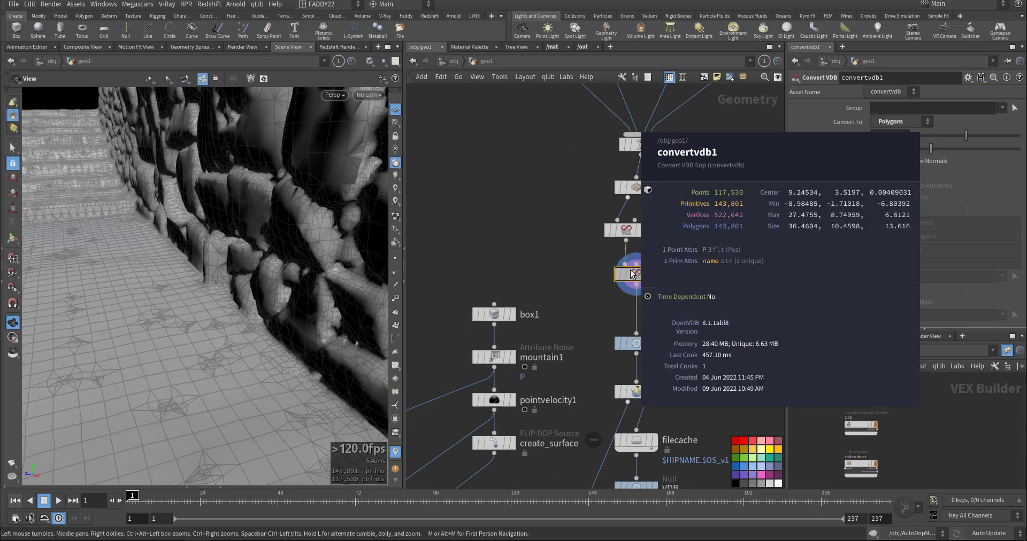
{"action": "middle_click_drag", "start_coordinate": [499, 251], "coordinate": [546, 259]}
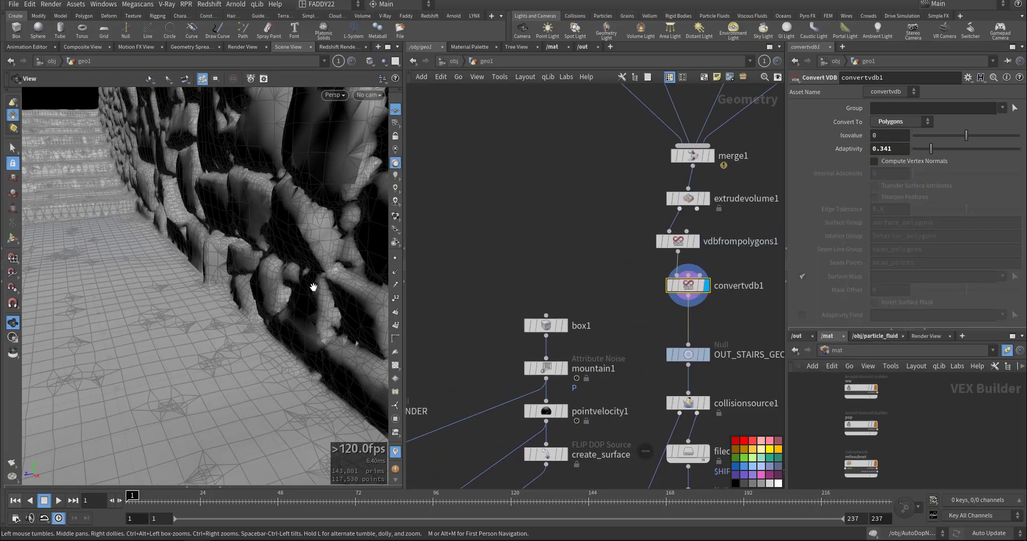
Frame the converted stairs mesh and examine its polygon topology closely around the wall stones.
{"action": "key", "text": "space+h"}
{"action": "left_click_drag", "start_coordinate": [210, 313], "coordinate": [192, 254]}
{"action": "right_click_drag", "start_coordinate": [192, 254], "coordinate": [238, 246]}
{"action": "left_click_drag", "start_coordinate": [239, 246], "coordinate": [188, 221]}
{"action": "right_click_drag", "start_coordinate": [195, 216], "coordinate": [278, 205]}
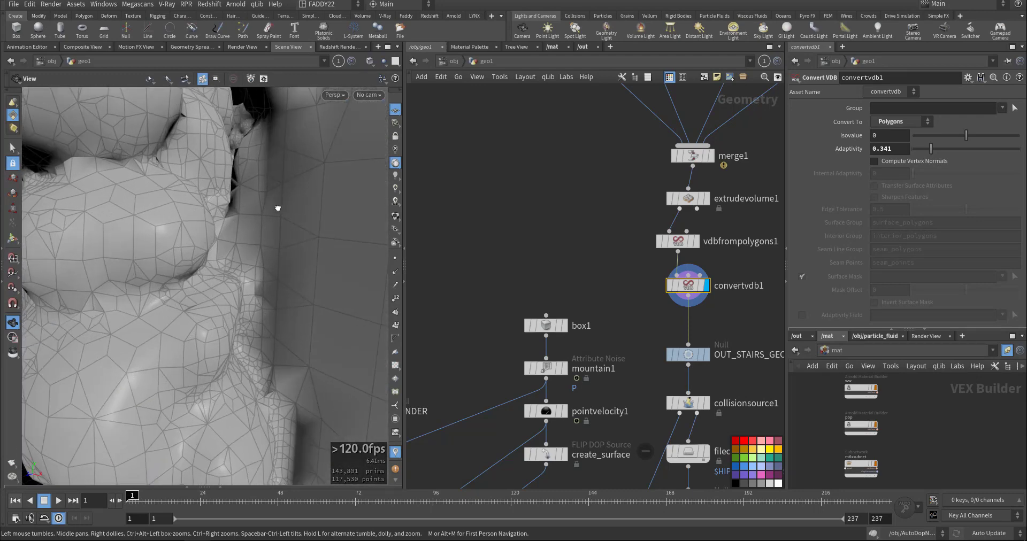
Display the original merge1 geometry and inspect its overlapping wall stones in wireframe.
{"action": "middle_click_drag", "start_coordinate": [517, 162], "coordinate": [510, 204]}
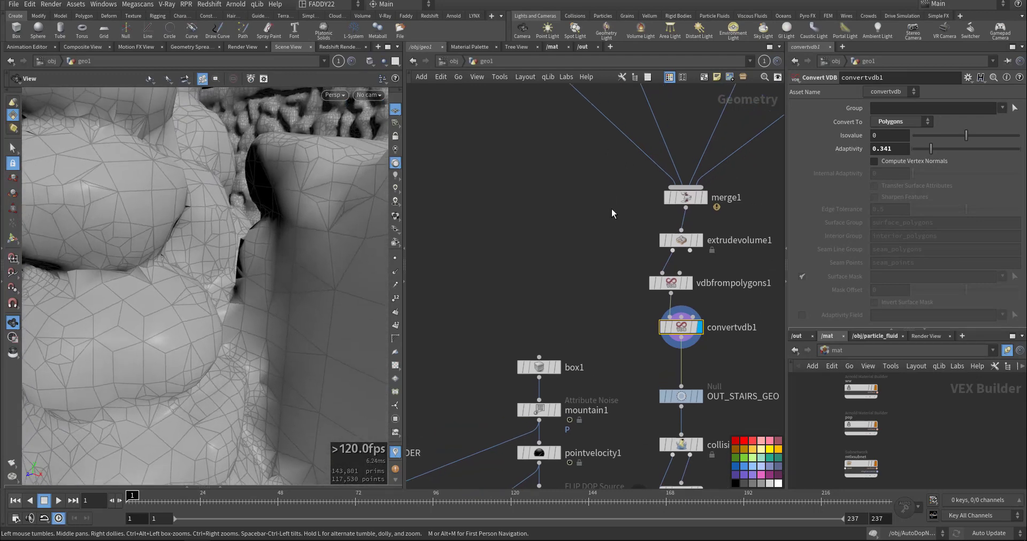
{"action": "left_click", "coordinate": [705, 197]}
{"action": "left_click_drag", "start_coordinate": [369, 268], "coordinate": [452, 264]}
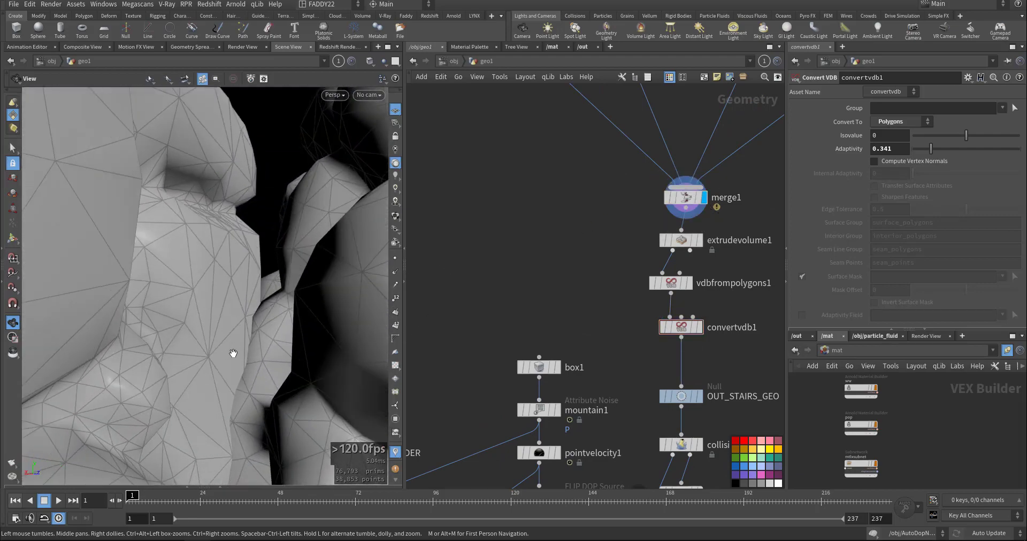
{"action": "key", "text": "w"}
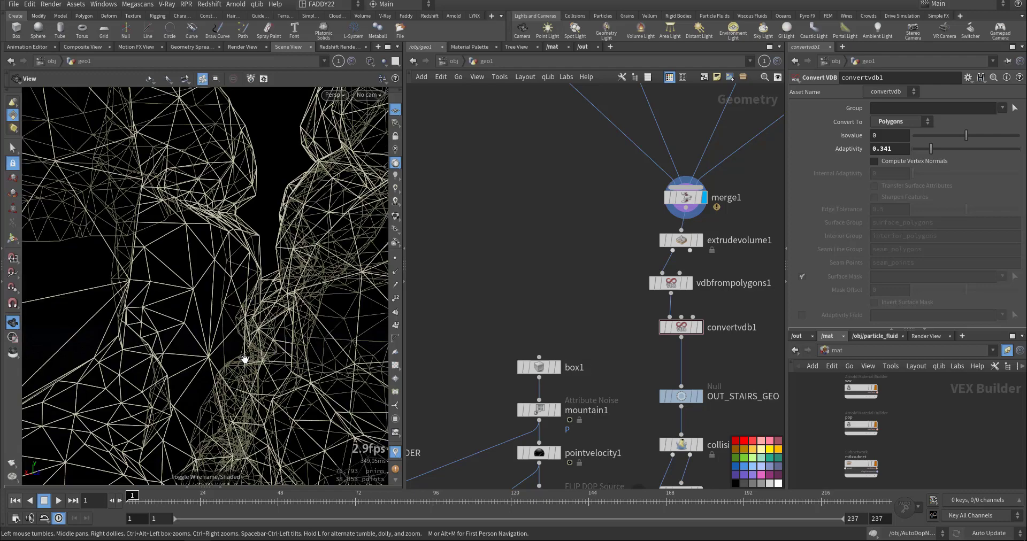
Display convertvdb1 in wireframe for comparison, then return the viewport to shaded display.
{"action": "left_click", "coordinate": [699, 327]}
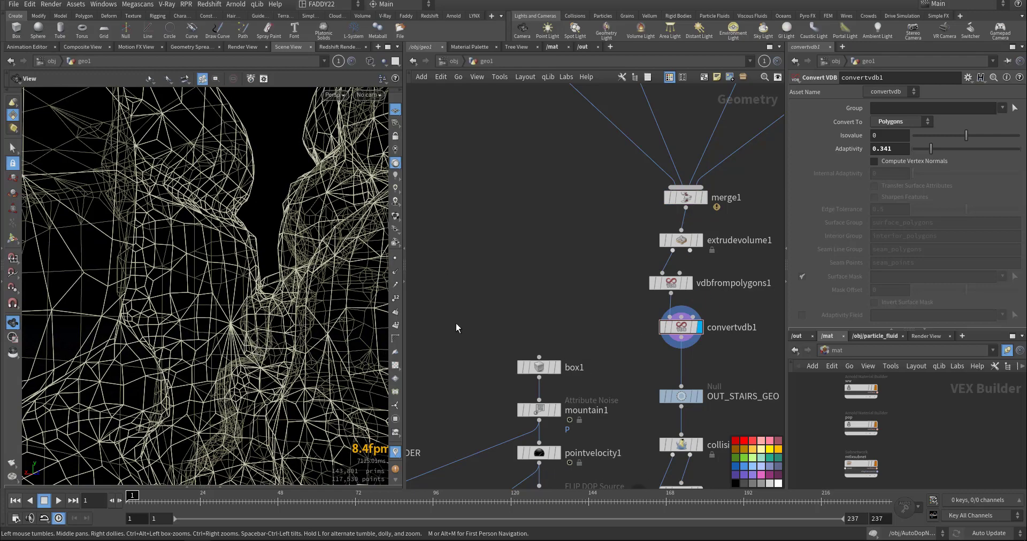
{"action": "mouse_move", "coordinate": [260, 342]}
{"action": "left_mouse_down"}
{"action": "mouse_move", "coordinate": [321, 339]}
{"action": "mouse_move", "coordinate": [275, 339]}
{"action": "mouse_move", "coordinate": [332, 353]}
{"action": "mouse_move", "coordinate": [315, 359]}
{"action": "mouse_move", "coordinate": [288, 332]}
{"action": "mouse_move", "coordinate": [284, 235]}
{"action": "mouse_move", "coordinate": [292, 259]}
{"action": "left_mouse_up"}
{"action": "key", "text": "w"}
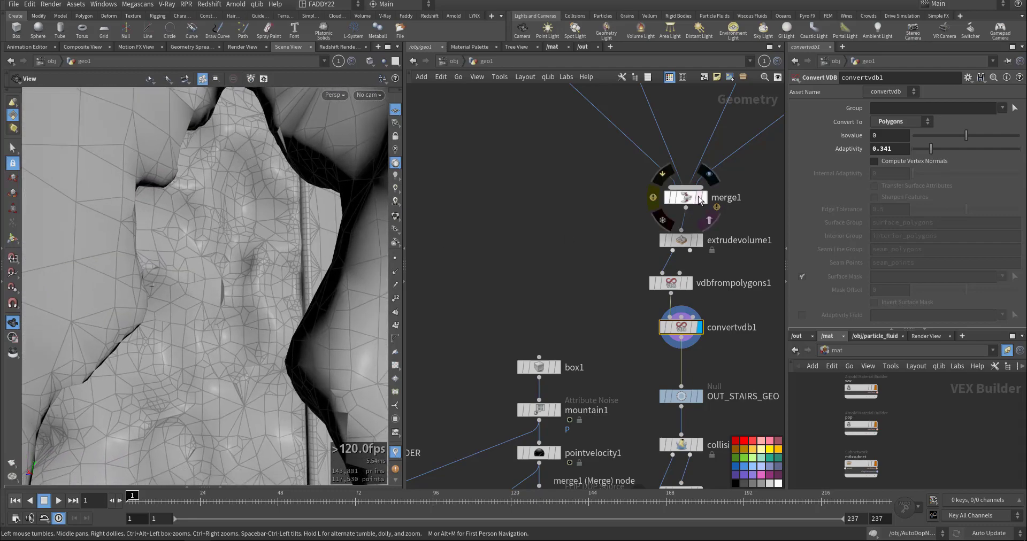
Compare the shaded merge1 geometry with the convertvdb1 mesh once more.
{"action": "left_click", "coordinate": [704, 198]}
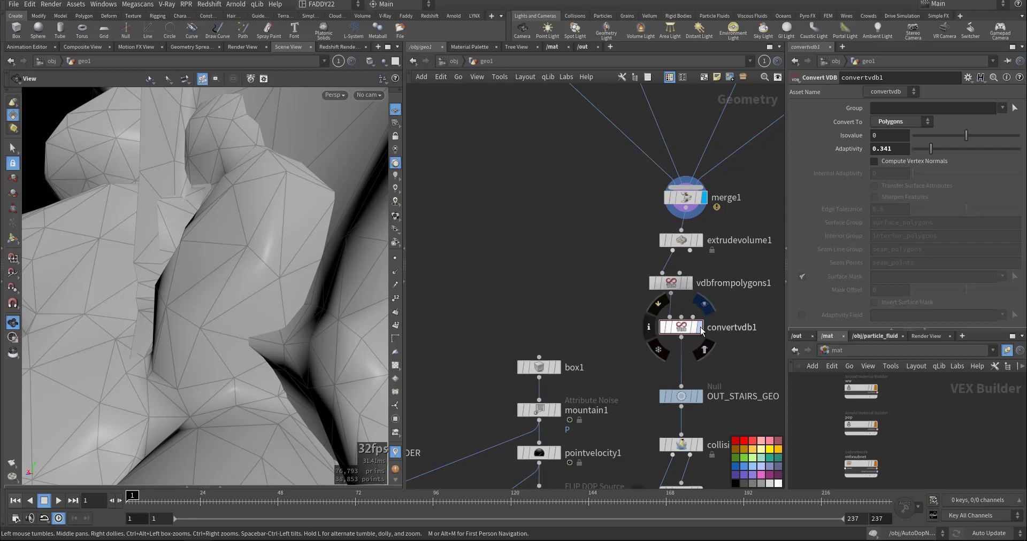
{"action": "left_click", "coordinate": [700, 327]}
{"action": "left_click_drag", "start_coordinate": [275, 312], "coordinate": [294, 300]}
Display the OUT_STAIRS_GEO null and the collisionsource1 output, and show the Collision Source parameters.
{"action": "middle_click_drag", "start_coordinate": [523, 309], "coordinate": [520, 213]}
{"action": "middle_click_drag", "start_coordinate": [690, 350], "coordinate": [638, 254]}
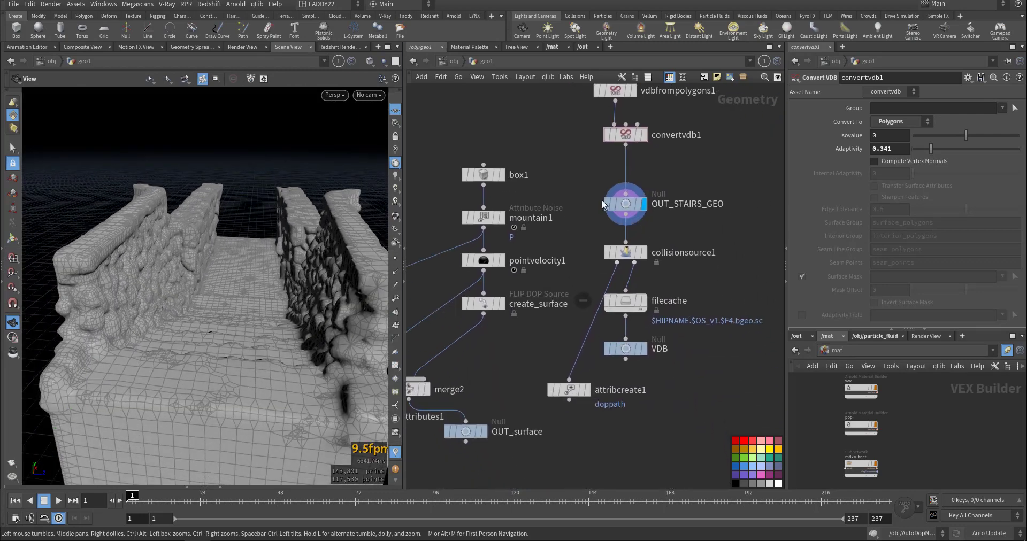
{"action": "left_click", "coordinate": [642, 253]}
{"action": "left_click", "coordinate": [635, 254]}
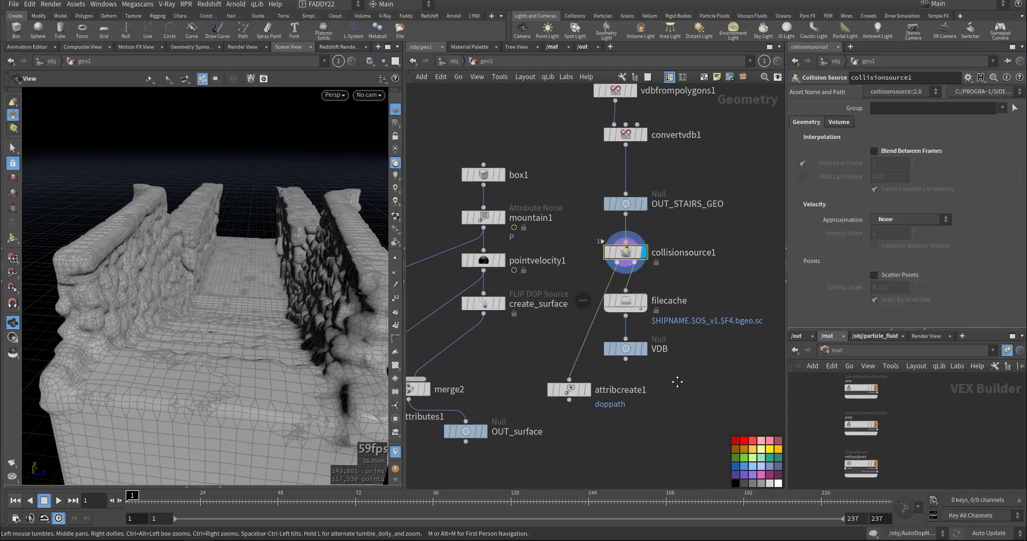
Display the VDB null below filecache and examine the collision volume of the stairs.
{"action": "middle_click_drag", "start_coordinate": [676, 383], "coordinate": [675, 331]}
{"action": "left_click", "coordinate": [641, 297]}
{"action": "left_click", "coordinate": [627, 298]}
{"action": "mouse_move", "coordinate": [245, 332]}
{"action": "left_mouse_down"}
{"action": "mouse_move", "coordinate": [300, 334]}
{"action": "mouse_move", "coordinate": [228, 340]}
{"action": "left_mouse_up"}
{"action": "middle_click_drag", "start_coordinate": [518, 267], "coordinate": [509, 337]}
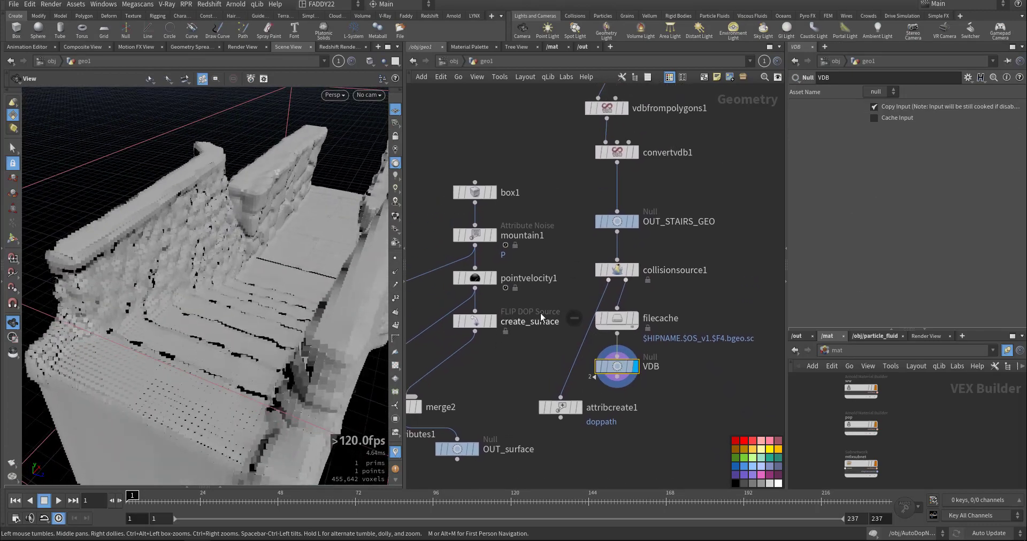
Display box1 with convertvdb1 templated as a reference, and examine the box's placement on the stairs.
{"action": "middle_click_drag", "start_coordinate": [531, 405], "coordinate": [594, 394]}
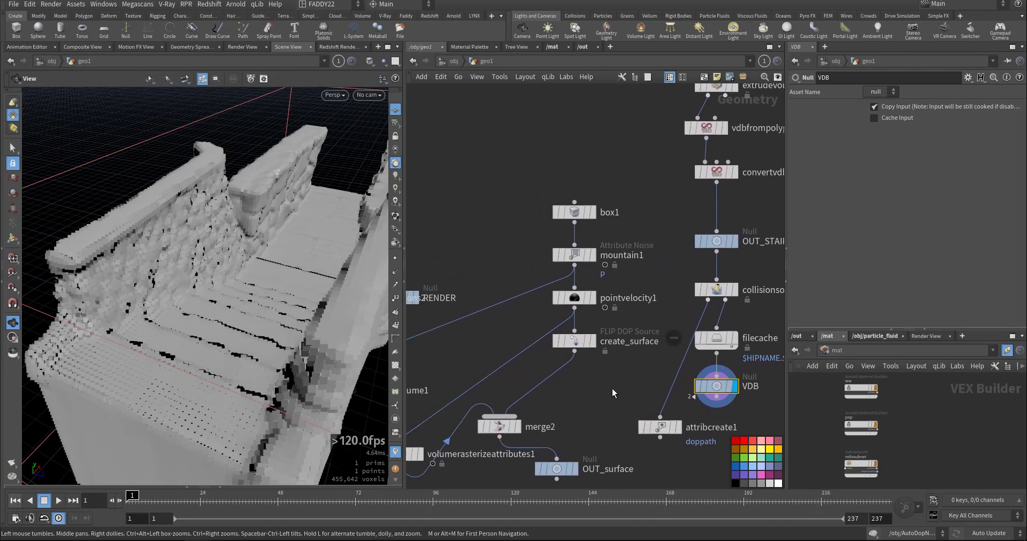
{"action": "left_click", "coordinate": [600, 213]}
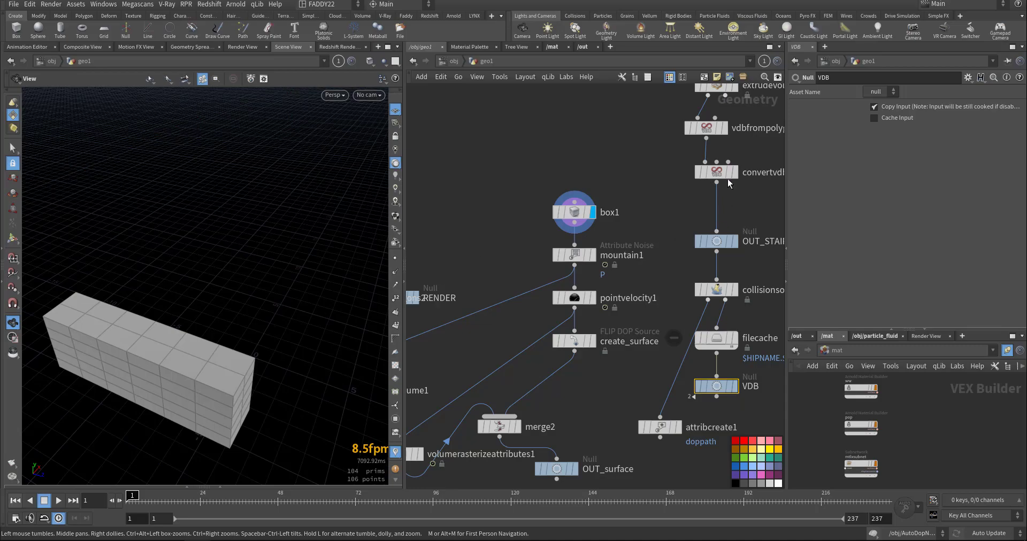
{"action": "left_click", "coordinate": [729, 173]}
{"action": "left_click_drag", "start_coordinate": [244, 346], "coordinate": [170, 337]}
Display the mountain1 output on the box and show its Attribute Noise parameters.
{"action": "left_click", "coordinate": [592, 255]}
{"action": "left_click", "coordinate": [575, 255]}
{"action": "middle_click_drag", "start_coordinate": [579, 299], "coordinate": [603, 258]}
Display pointvelocity1 with its curl noise parameters and scrub the timeline to examine the animated point velocities.
{"action": "left_click", "coordinate": [616, 258]}
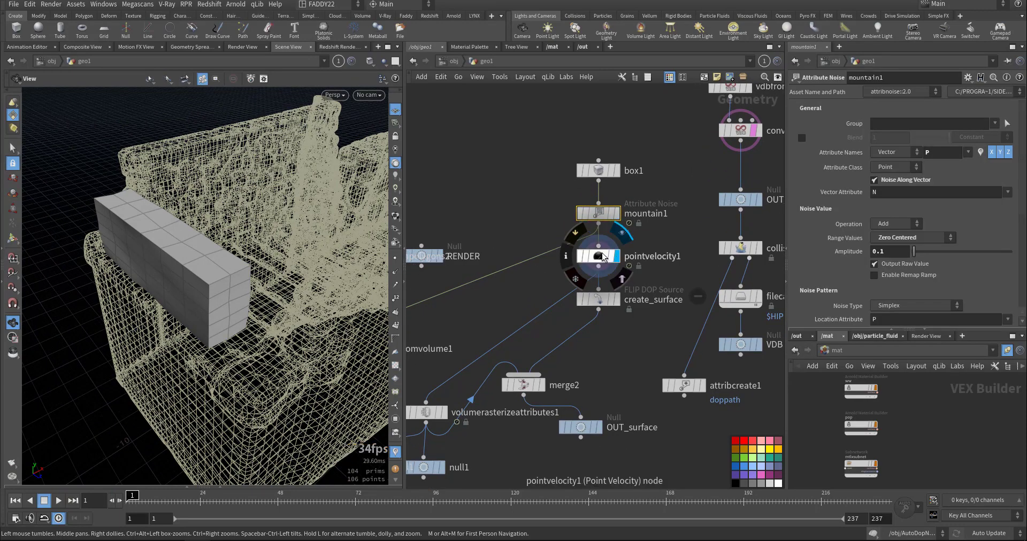
{"action": "left_click_drag", "start_coordinate": [383, 290], "coordinate": [251, 321]}
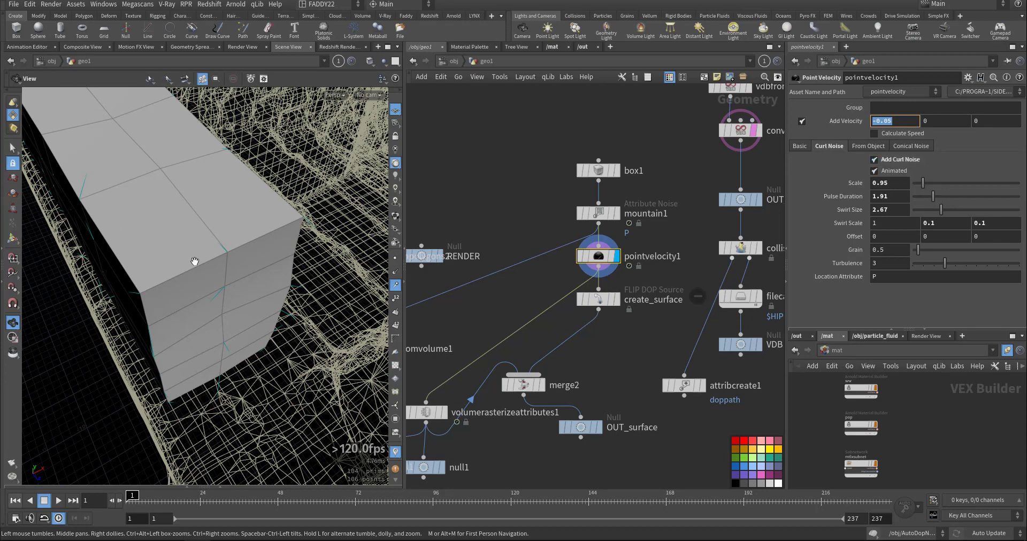
{"action": "left_click_drag", "start_coordinate": [196, 261], "coordinate": [159, 283]}
{"action": "left_click_drag", "start_coordinate": [132, 495], "coordinate": [375, 495]}
{"action": "left_click_drag", "start_coordinate": [214, 300], "coordinate": [251, 278]}
{"action": "left_click_drag", "start_coordinate": [154, 496], "coordinate": [129, 488]}
Display volumerasterizeattributes1 and review its parameters for rasterizing the v attribute.
{"action": "middle_click_drag", "start_coordinate": [497, 326], "coordinate": [602, 245]}
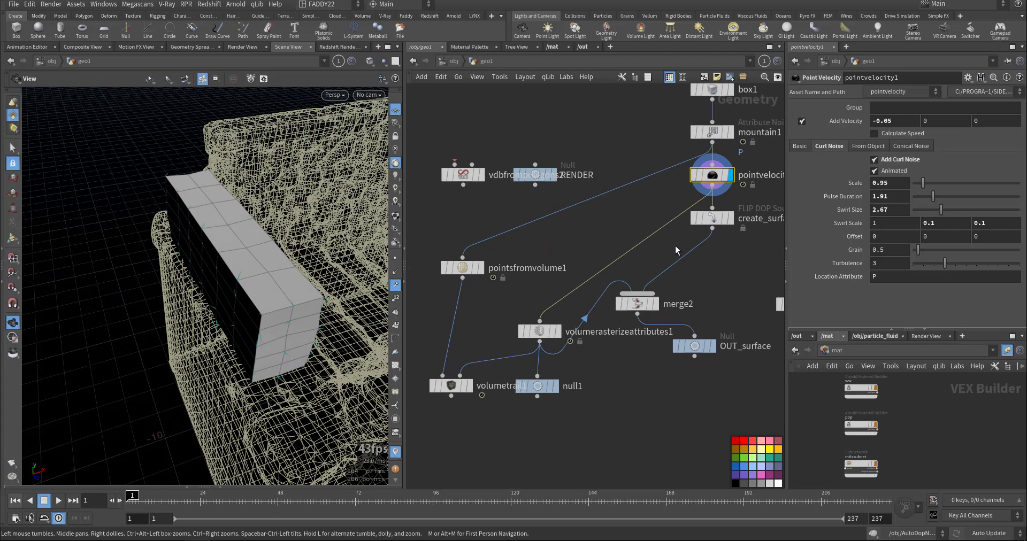
{"action": "middle_click_drag", "start_coordinate": [683, 249], "coordinate": [674, 217]}
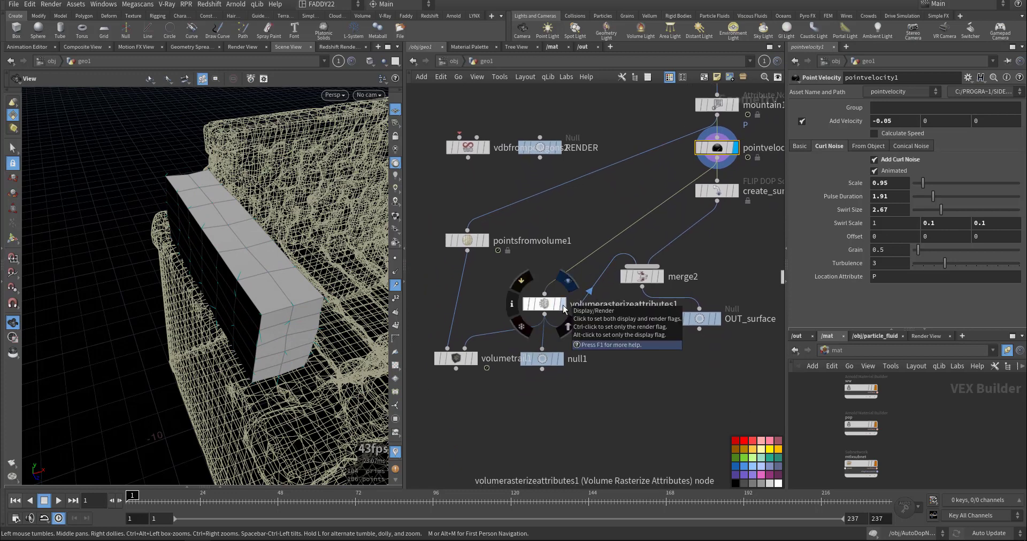
{"action": "left_click", "coordinate": [562, 304]}
{"action": "left_click", "coordinate": [527, 304]}
{"action": "left_click", "coordinate": [888, 138]}
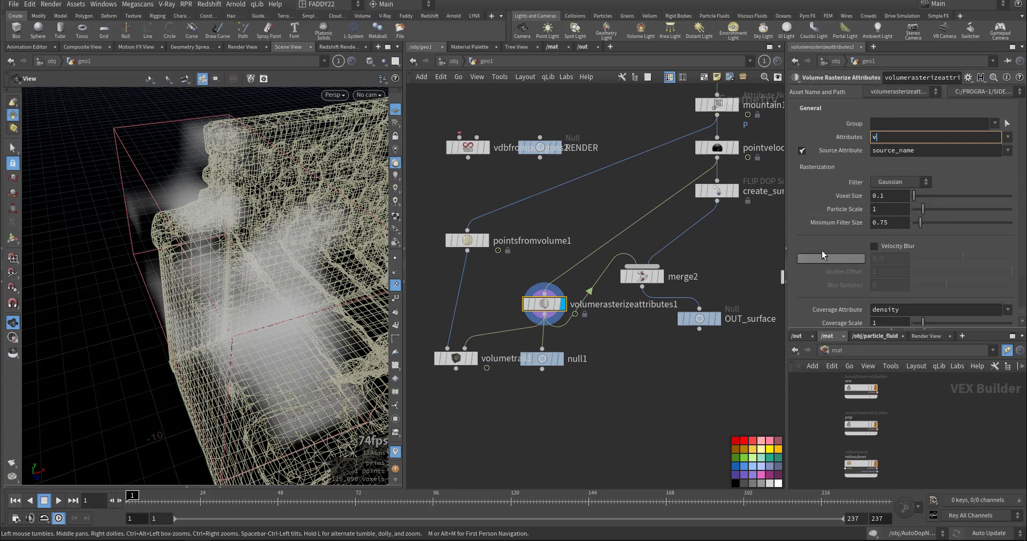
{"action": "scroll", "coordinate": [841, 262], "scroll_direction": "down", "scroll_amount": 2}
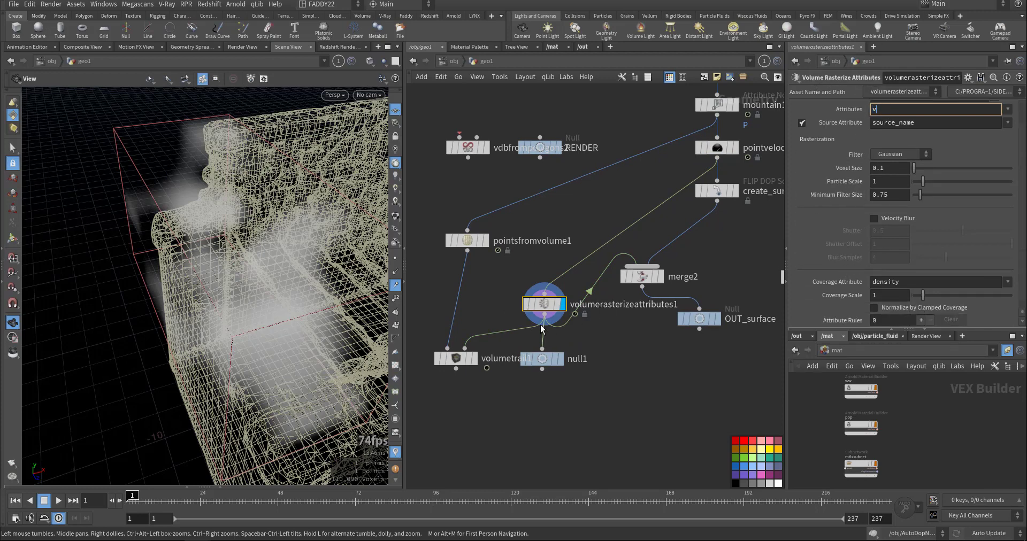
Display pointsfromvolume1 and volumetrail1, move null1 clear of the volumetrail1 node, and show the Volume Trail parameters.
{"action": "left_click", "coordinate": [486, 242]}
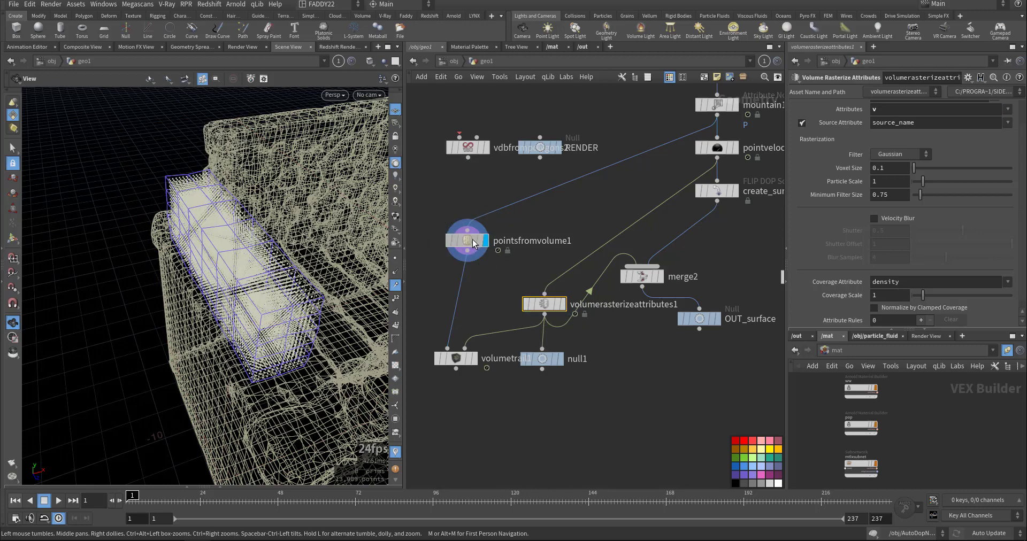
{"action": "left_click", "coordinate": [475, 361]}
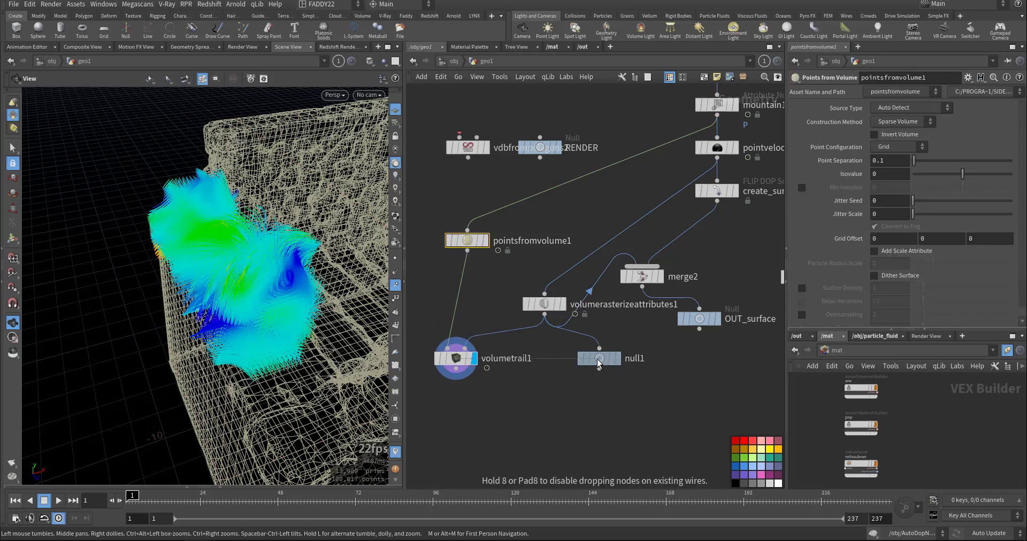
{"action": "left_click", "coordinate": [463, 363]}
Play the volume trail animation, examine the velocity field from several angles, and return to frame 1.
{"action": "left_click_drag", "start_coordinate": [288, 300], "coordinate": [204, 406]}
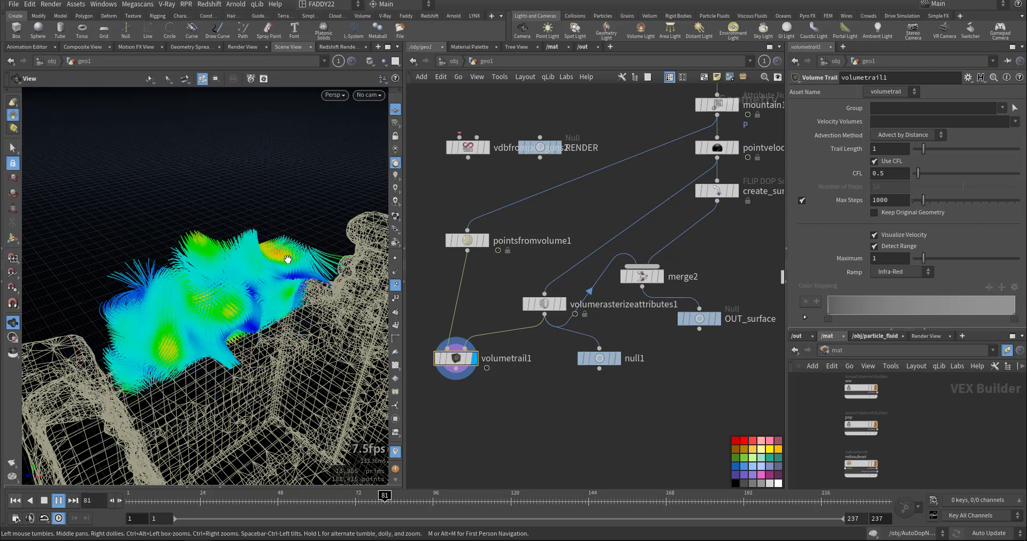
{"action": "left_click_drag", "start_coordinate": [210, 354], "coordinate": [199, 314]}
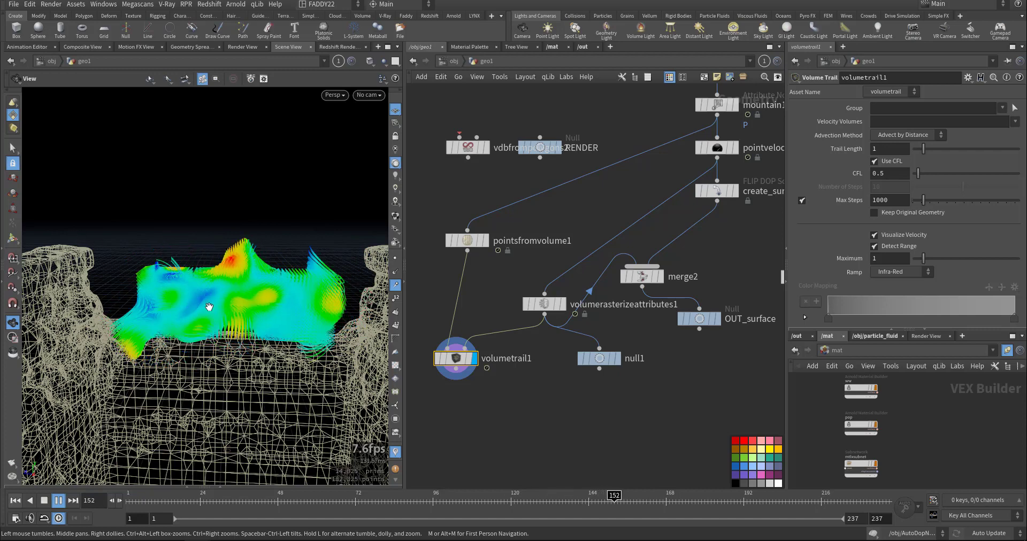
{"action": "left_click_drag", "start_coordinate": [226, 315], "coordinate": [257, 323]}
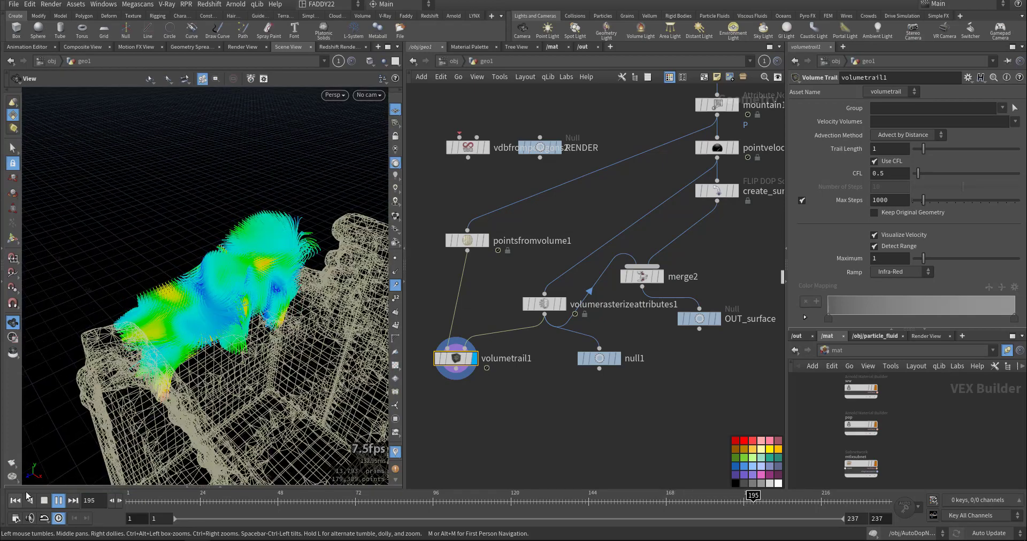
{"action": "left_click", "coordinate": [43, 500]}
Return to the object level and examine the fluid source and stairs in the scene.
{"action": "scroll", "coordinate": [514, 385], "scroll_direction": "down", "scroll_amount": 4}
{"action": "scroll", "coordinate": [518, 384], "scroll_direction": "down", "scroll_amount": 3}
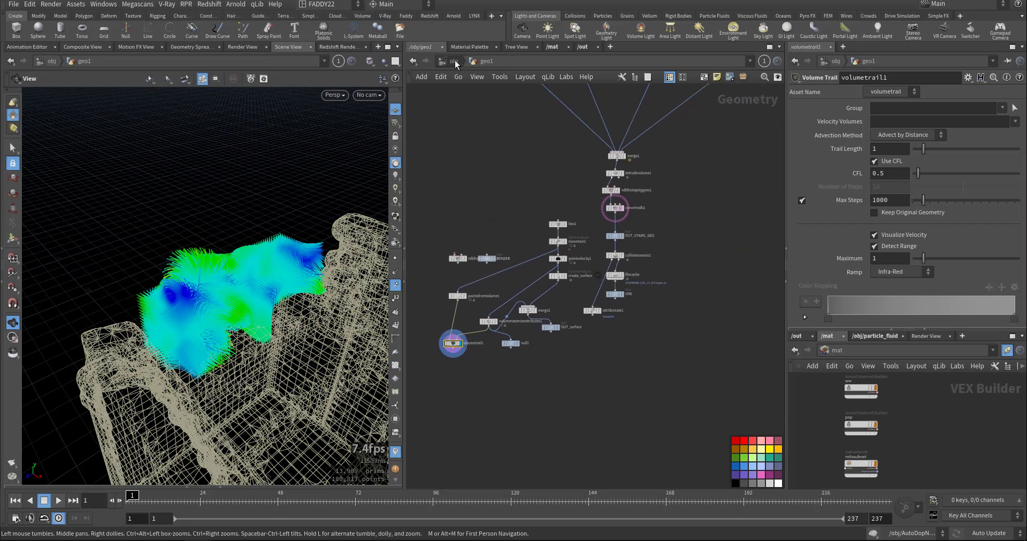
{"action": "left_click", "coordinate": [454, 62]}
{"action": "left_click_drag", "start_coordinate": [331, 330], "coordinate": [210, 345]}
{"action": "right_click_drag", "start_coordinate": [209, 345], "coordinate": [202, 342]}
Locate the AutoDopNetwork node in the object network and open it.
{"action": "middle_click_drag", "start_coordinate": [458, 274], "coordinate": [529, 237]}
{"action": "middle_click_drag", "start_coordinate": [578, 284], "coordinate": [546, 254]}
{"action": "middle_click_drag", "start_coordinate": [616, 330], "coordinate": [555, 282]}
{"action": "middle_click_drag", "start_coordinate": [615, 316], "coordinate": [554, 302]}
{"action": "double_click", "coordinate": [517, 287]}
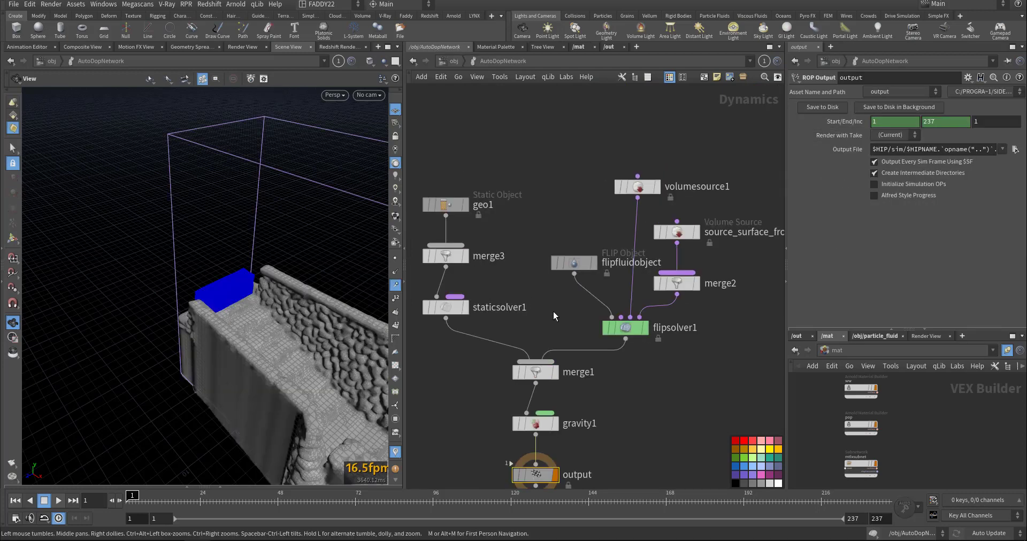
Select flipfluidobject, review its particle separation, boundary and initial data parameters, and show its Guides settings.
{"action": "middle_click_drag", "start_coordinate": [555, 307], "coordinate": [502, 303]}
{"action": "left_click_drag", "start_coordinate": [506, 206], "coordinate": [546, 291]}
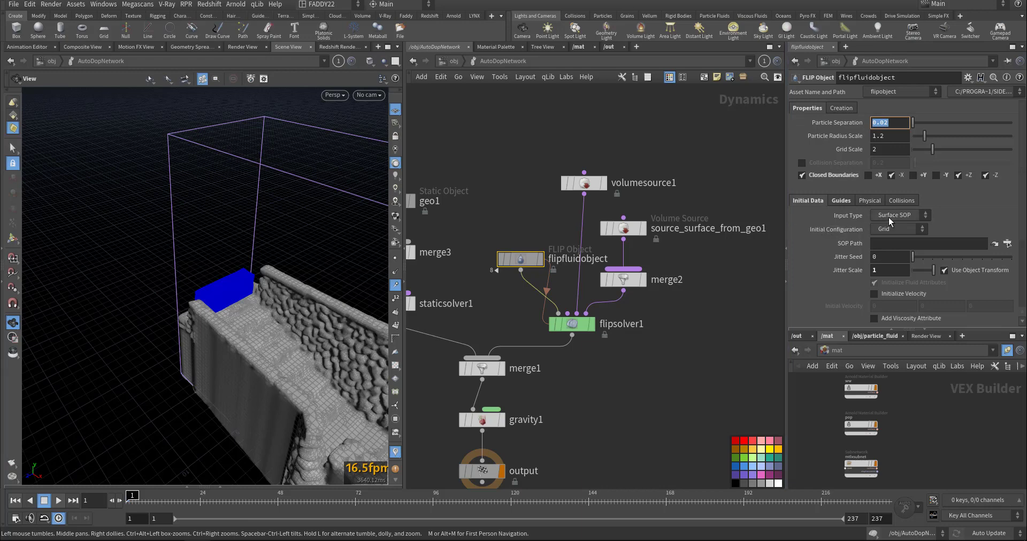
{"action": "scroll", "coordinate": [820, 265], "scroll_direction": "down", "scroll_amount": 5}
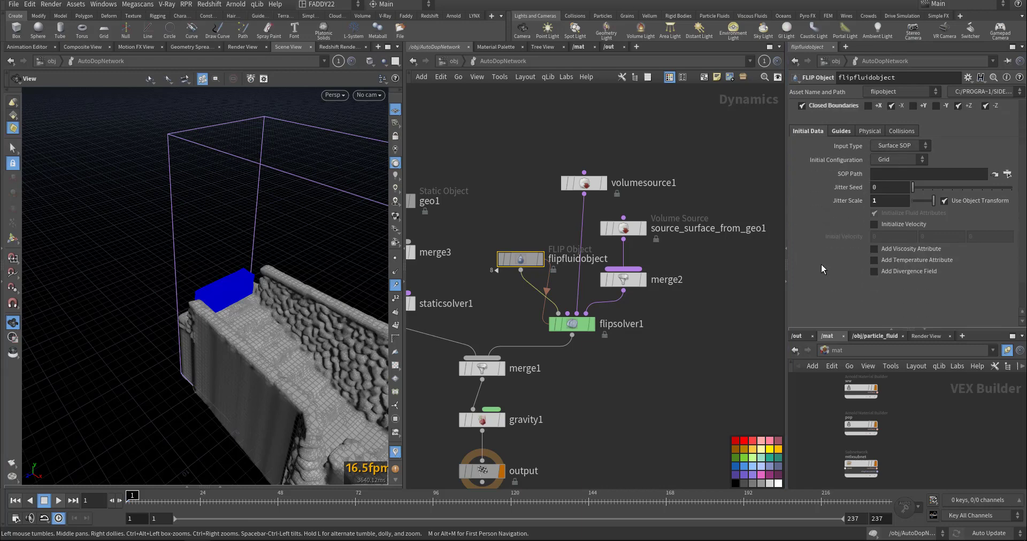
{"action": "scroll", "coordinate": [833, 271], "scroll_direction": "up", "scroll_amount": 3}
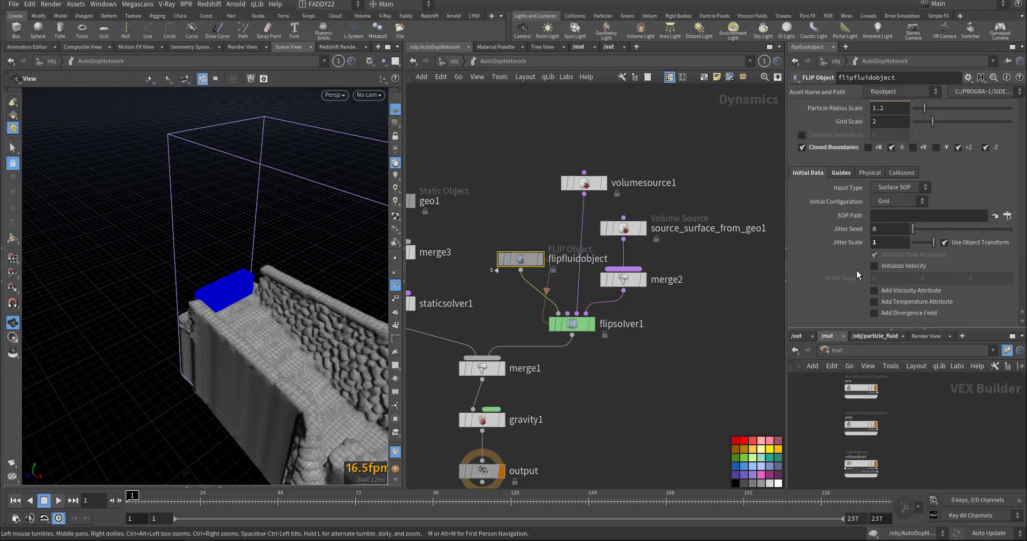
{"action": "scroll", "coordinate": [841, 270], "scroll_direction": "up", "scroll_amount": 1}
{"action": "left_click", "coordinate": [841, 187]}
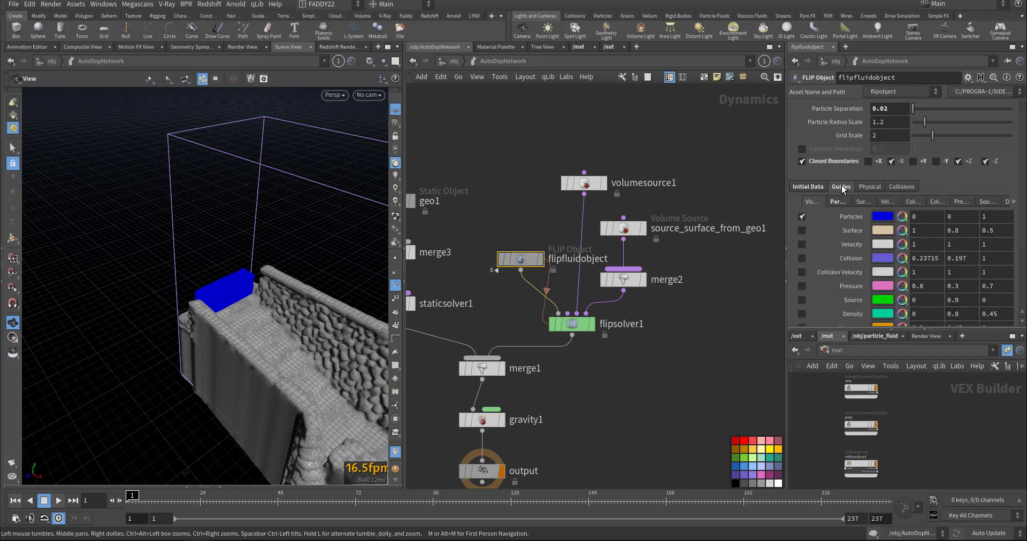
Review flipfluidobject's Physical and Collisions settings, and return to its Initial Data settings.
{"action": "left_click", "coordinate": [875, 188]}
{"action": "left_click", "coordinate": [899, 187]}
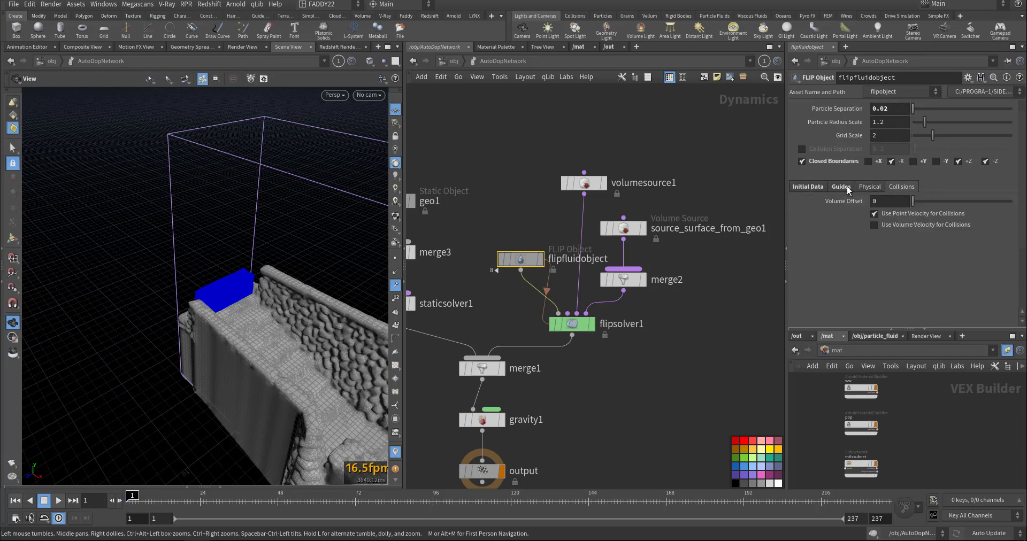
{"action": "left_click", "coordinate": [799, 189]}
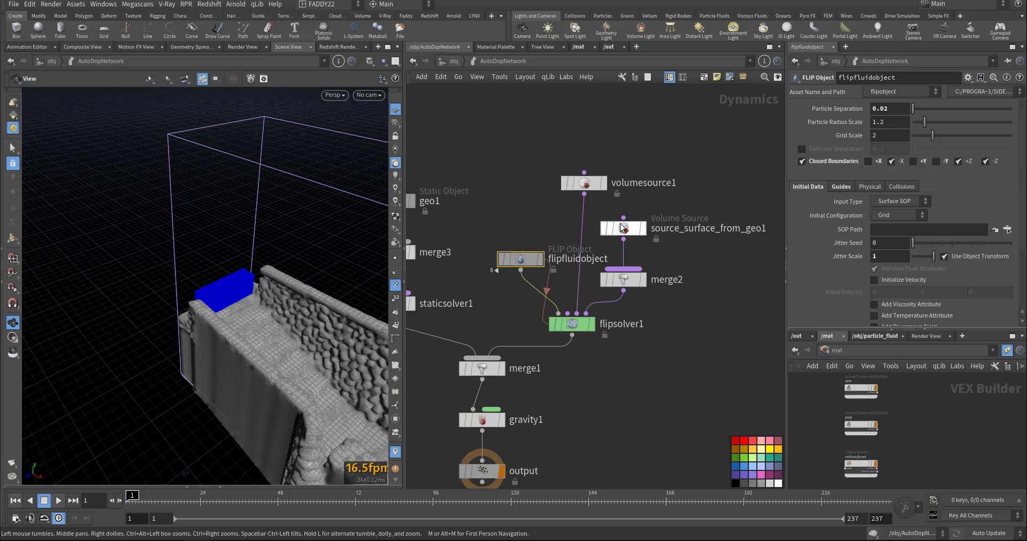
Move source_surface_from_geo1 farther away from volumesource1 and examine its SOP Path.
{"action": "left_click_drag", "start_coordinate": [627, 228], "coordinate": [685, 229]}
{"action": "left_click_drag", "start_coordinate": [732, 195], "coordinate": [695, 252]}
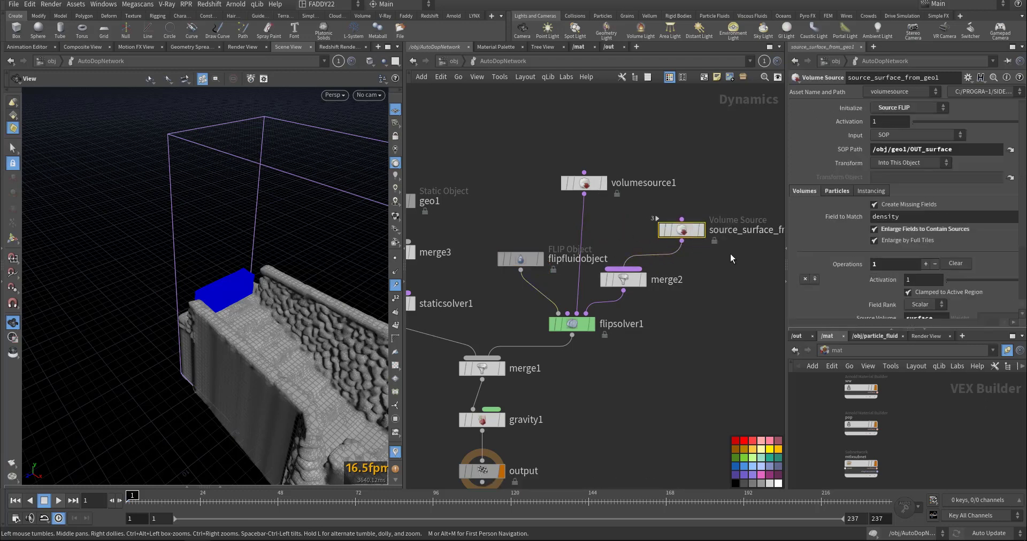
{"action": "left_click_drag", "start_coordinate": [941, 149], "coordinate": [851, 169]}
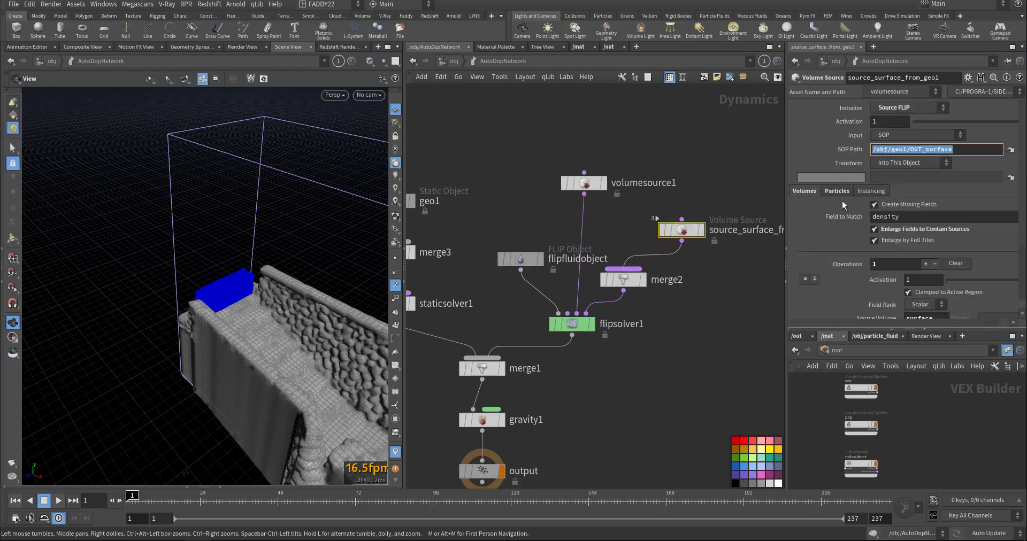
Show the contents of geo1 in the secondary network view and locate the fluid source chain.
{"action": "left_click", "coordinate": [858, 340]}
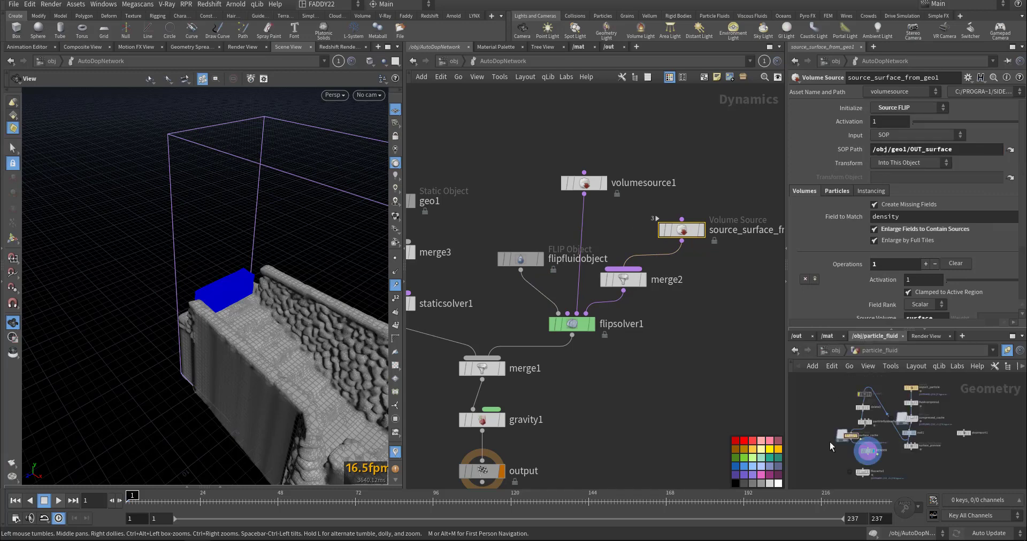
{"action": "left_click", "coordinate": [834, 351]}
{"action": "scroll", "coordinate": [867, 436], "scroll_direction": "up", "scroll_amount": 6}
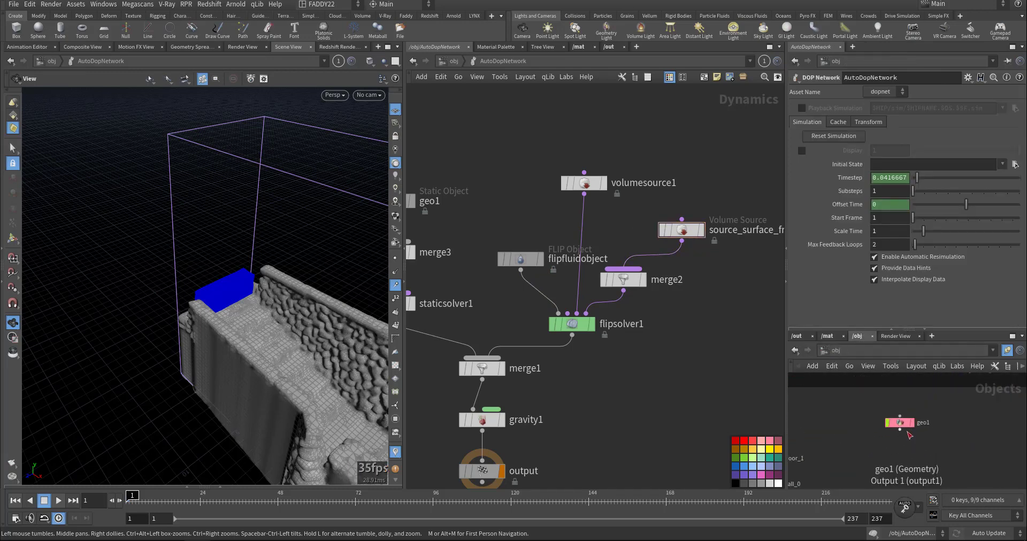
{"action": "double_click", "coordinate": [904, 422]}
{"action": "scroll", "coordinate": [891, 432], "scroll_direction": "up", "scroll_amount": 6}
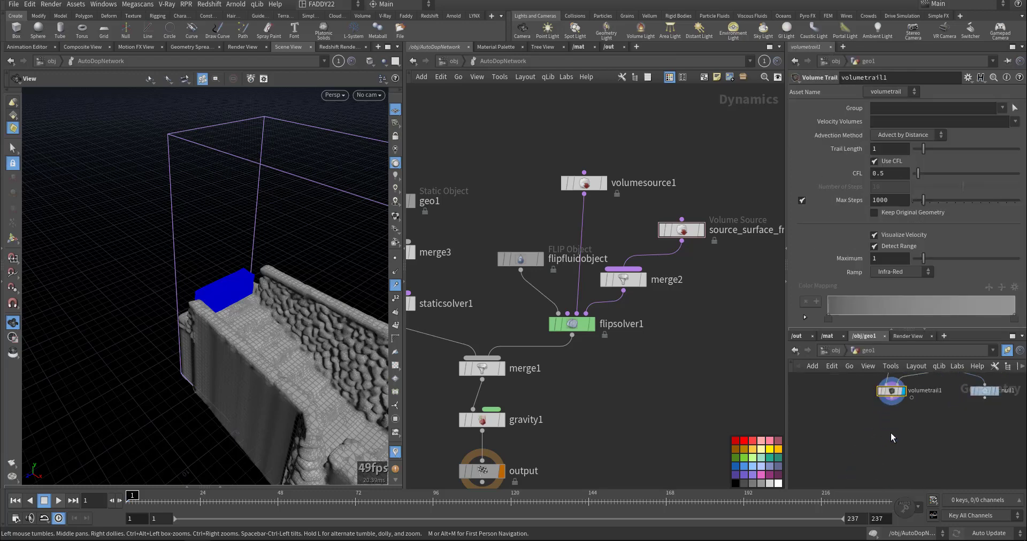
{"action": "middle_click_drag", "start_coordinate": [826, 399], "coordinate": [867, 483]}
{"action": "middle_click_drag", "start_coordinate": [829, 432], "coordinate": [829, 402]}
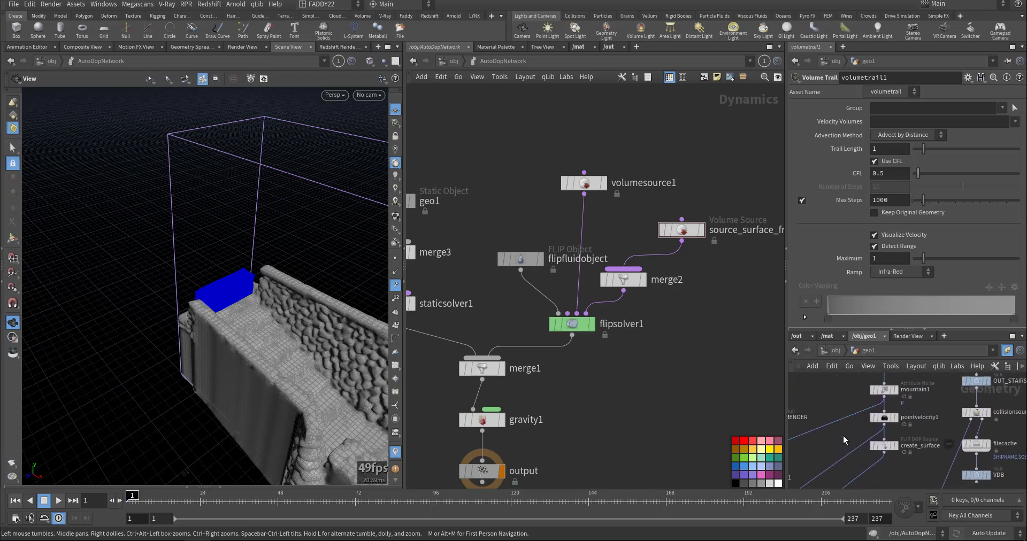
Check source_surface_from_geo1's SOP Path against the geo1 network and select the OUT_surface null it references.
{"action": "middle_click_drag", "start_coordinate": [843, 436], "coordinate": [828, 459]}
{"action": "left_click", "coordinate": [681, 230]}
{"action": "left_click_drag", "start_coordinate": [953, 150], "coordinate": [903, 150]}
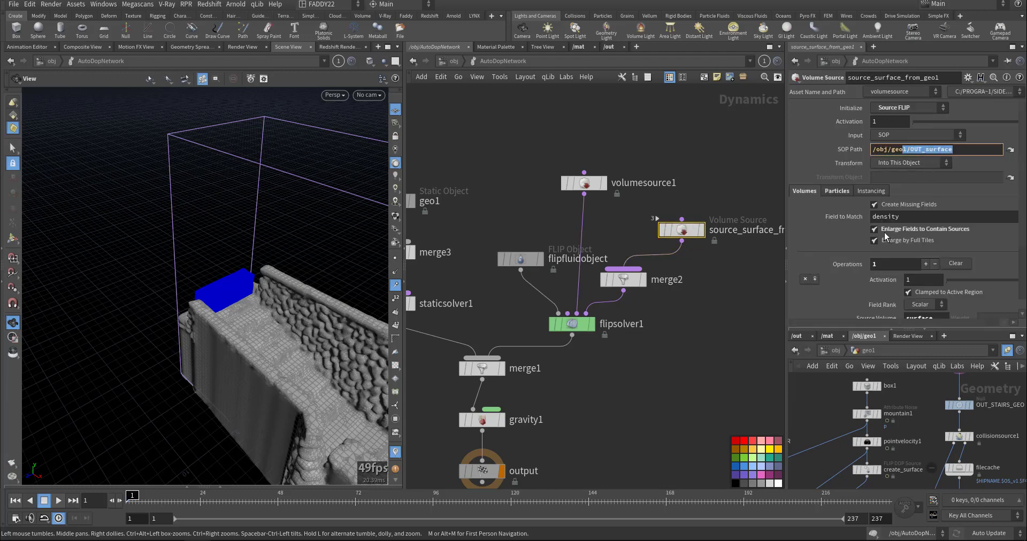
{"action": "middle_click_drag", "start_coordinate": [823, 418], "coordinate": [891, 397]}
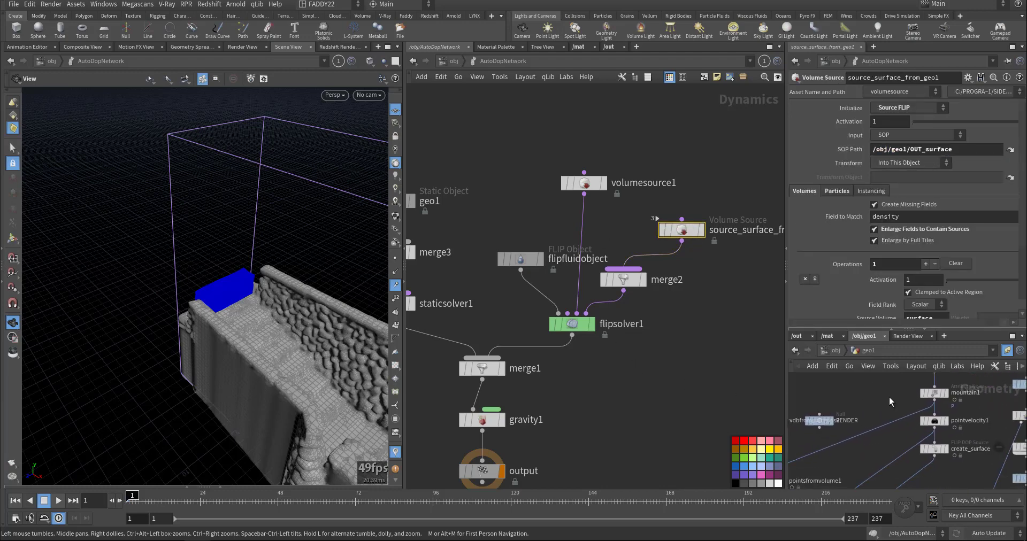
{"action": "middle_click_drag", "start_coordinate": [861, 455], "coordinate": [812, 370]}
{"action": "middle_click_drag", "start_coordinate": [869, 423], "coordinate": [854, 380]}
{"action": "left_click", "coordinate": [856, 412]}
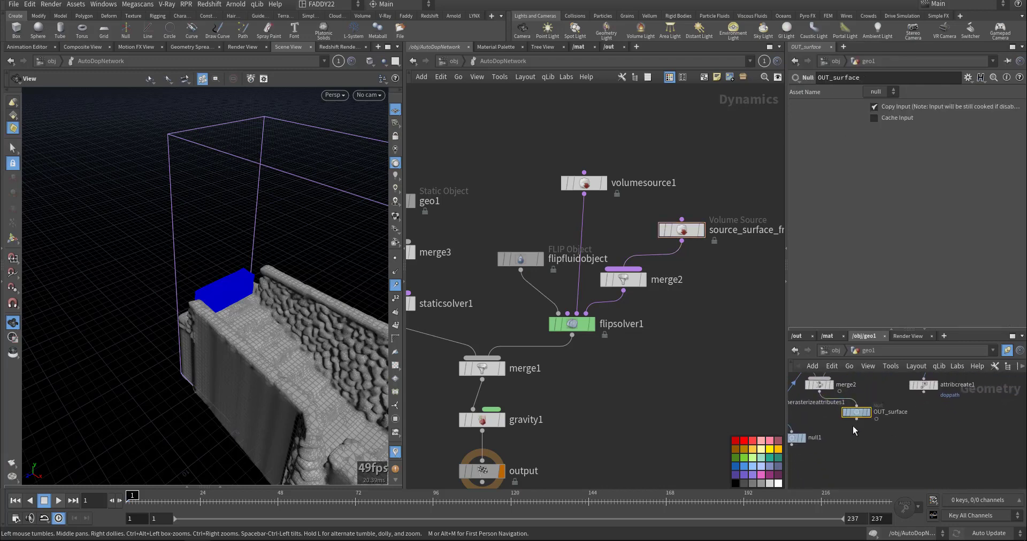
Reselect source_surface_from_geo1 and review the source volume and target field of its operation.
{"action": "middle_click_drag", "start_coordinate": [862, 429], "coordinate": [899, 425]}
{"action": "middle_click_drag", "start_coordinate": [675, 398], "coordinate": [698, 428]}
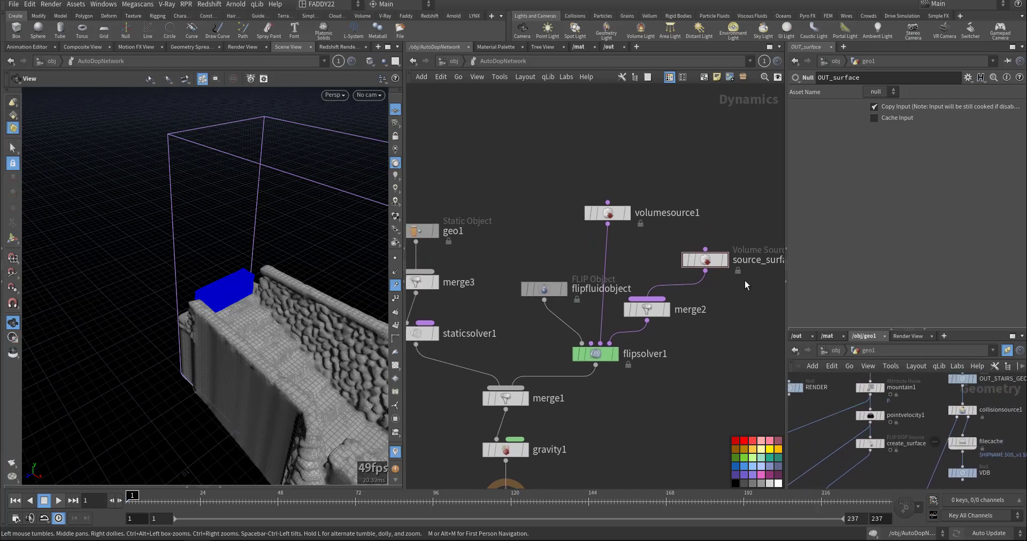
{"action": "left_click_drag", "start_coordinate": [702, 285], "coordinate": [702, 283]}
{"action": "scroll", "coordinate": [827, 268], "scroll_direction": "down", "scroll_amount": 3}
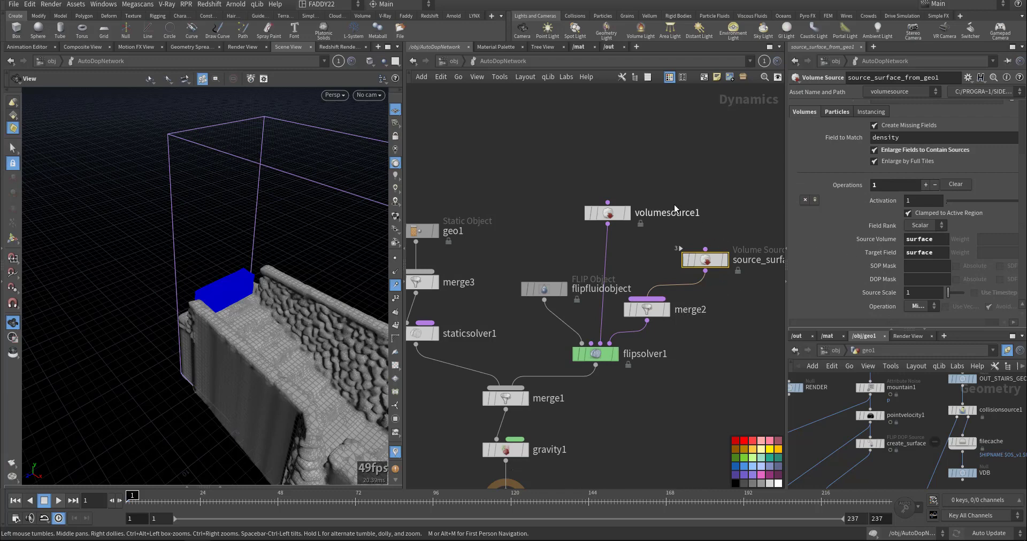
Select volumesource1, review its velocity operation and SOP Path, and keep Pump as the Initialize preset.
{"action": "left_click_drag", "start_coordinate": [637, 193], "coordinate": [573, 227]}
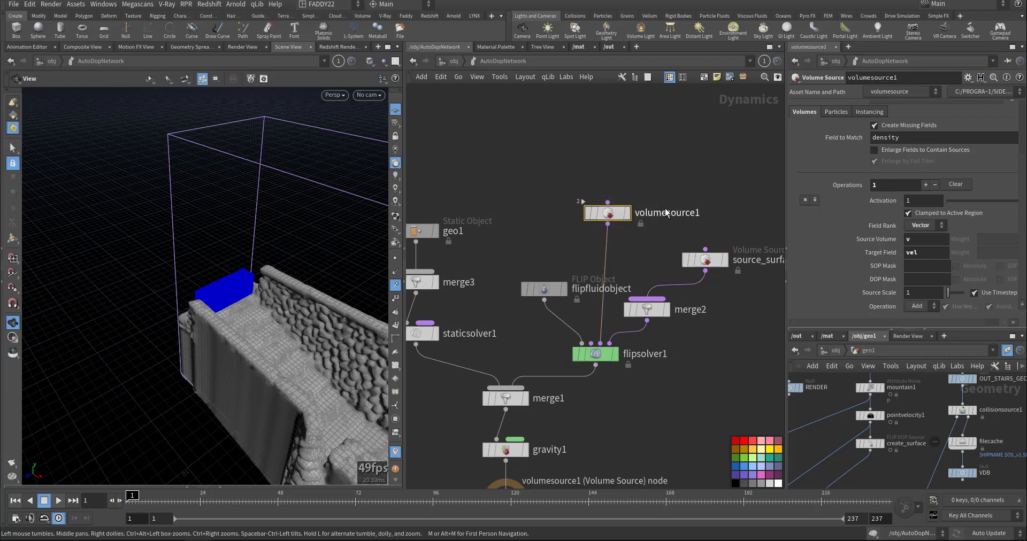
{"action": "type", "text": "1"}
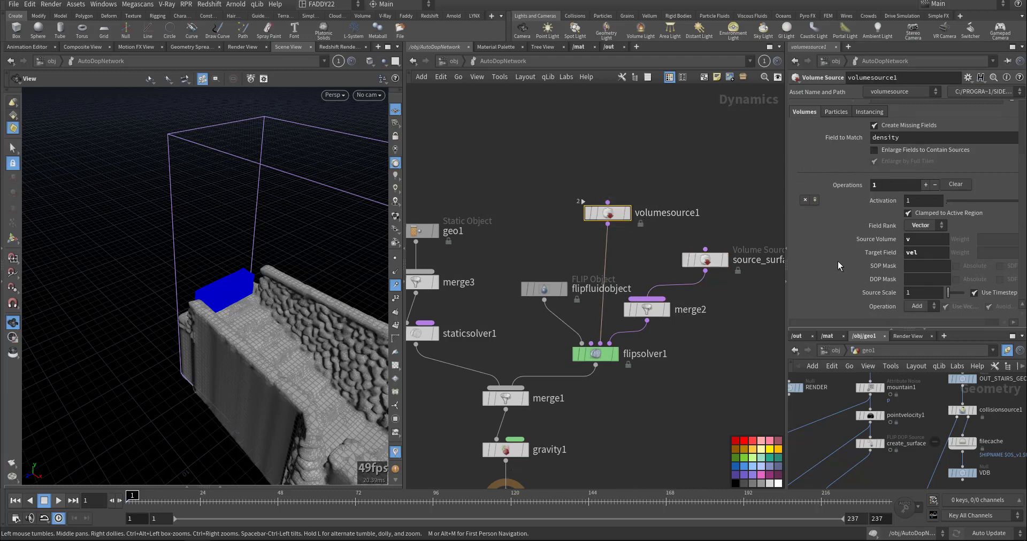
{"action": "scroll", "coordinate": [822, 239], "scroll_direction": "up", "scroll_amount": 5}
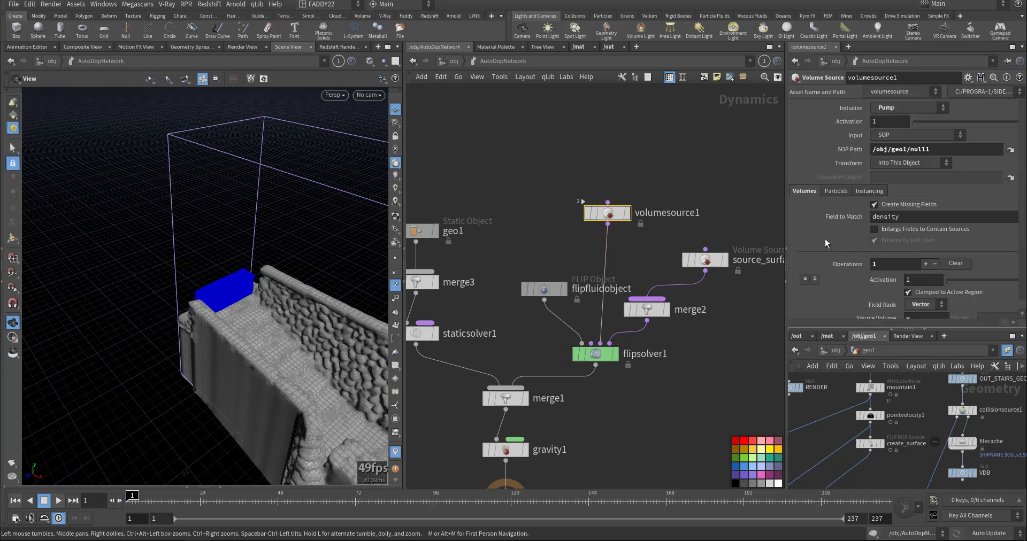
{"action": "left_click", "coordinate": [903, 108]}
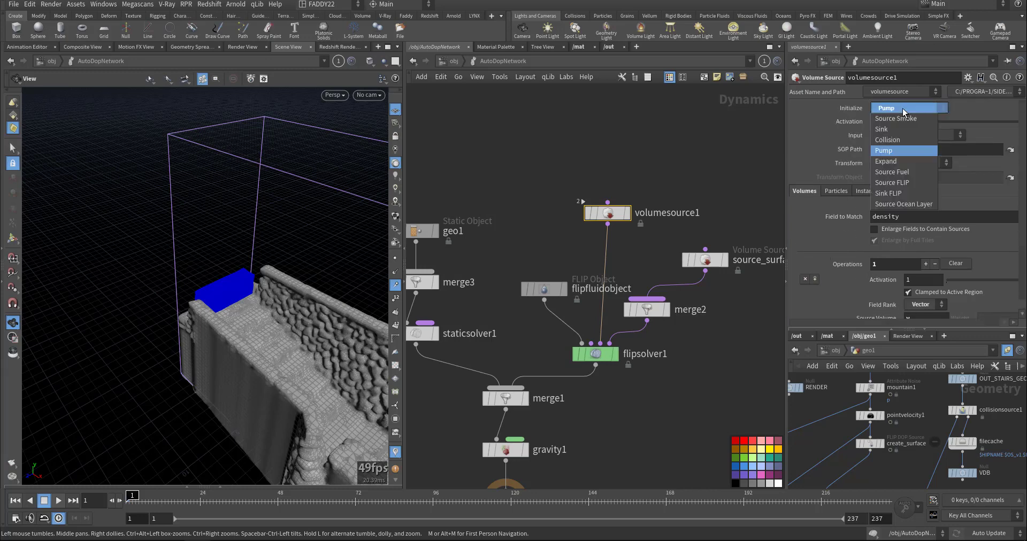
{"action": "left_click", "coordinate": [889, 151]}
Check the Initialize presets of source_surface_from_geo1, leaving it on Source FLIP.
{"action": "left_click", "coordinate": [705, 260]}
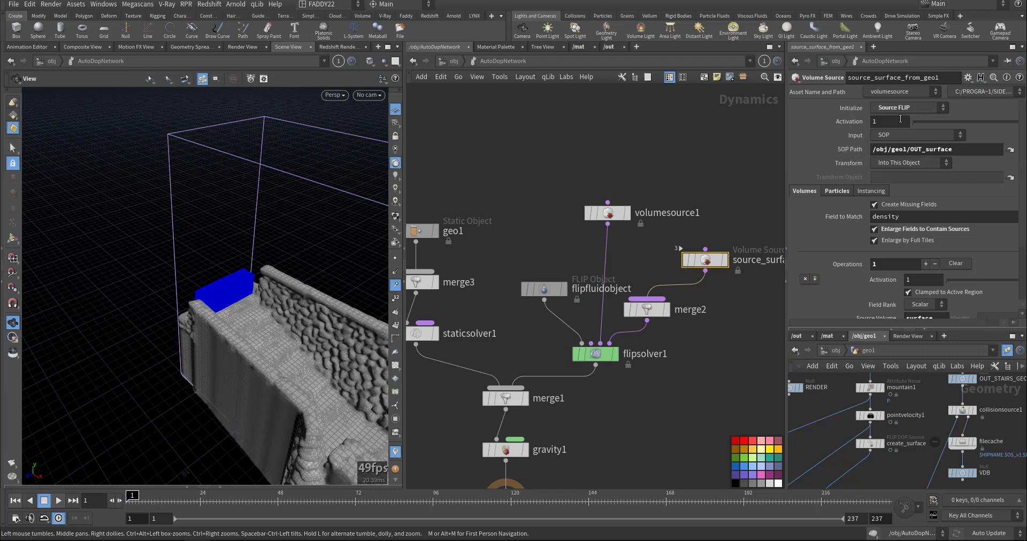
{"action": "left_click", "coordinate": [898, 108]}
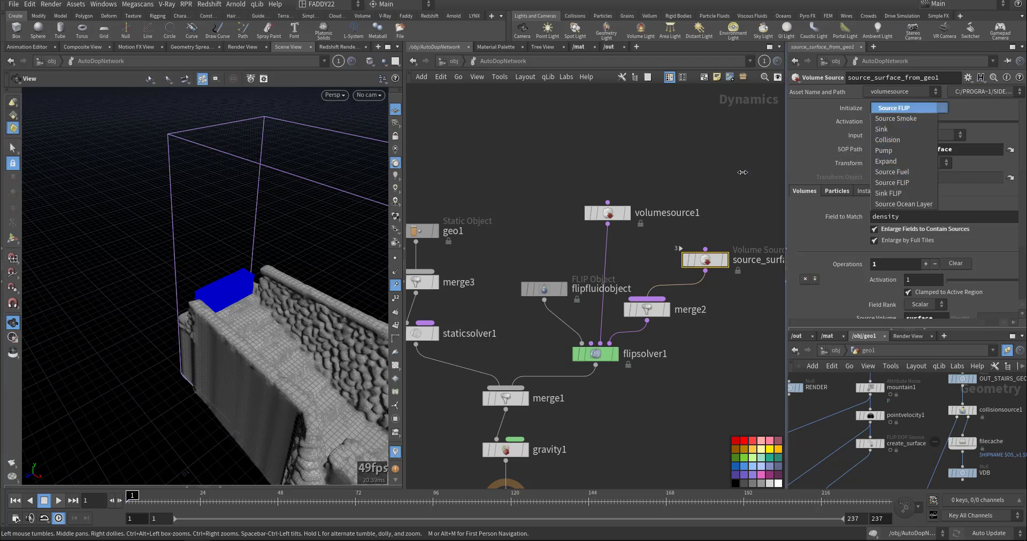
{"action": "left_click", "coordinate": [743, 172]}
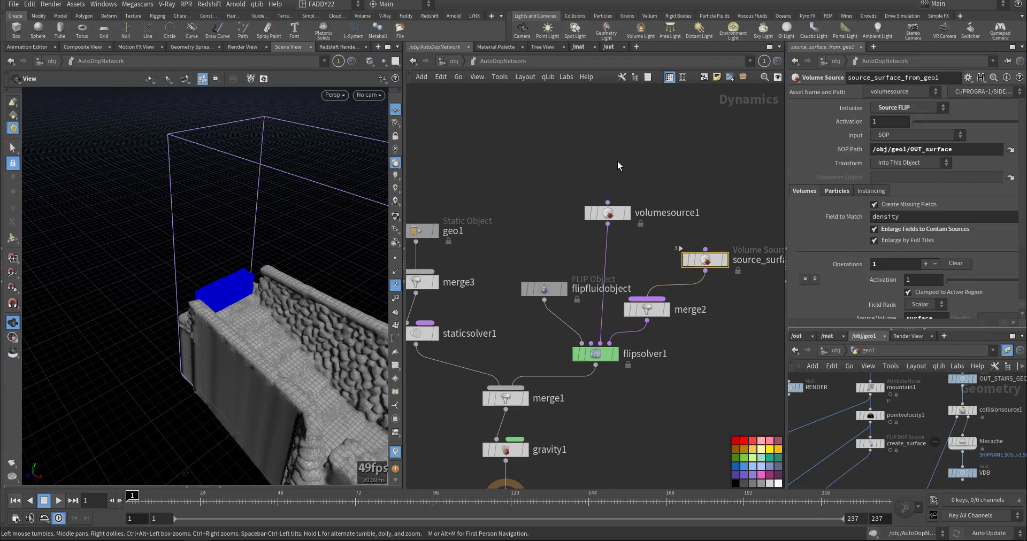
Reselect volumesource1, choose the Pump preset again, and examine the operation's Source Volume and Target Field.
{"action": "left_click", "coordinate": [605, 213]}
{"action": "left_click", "coordinate": [899, 108]}
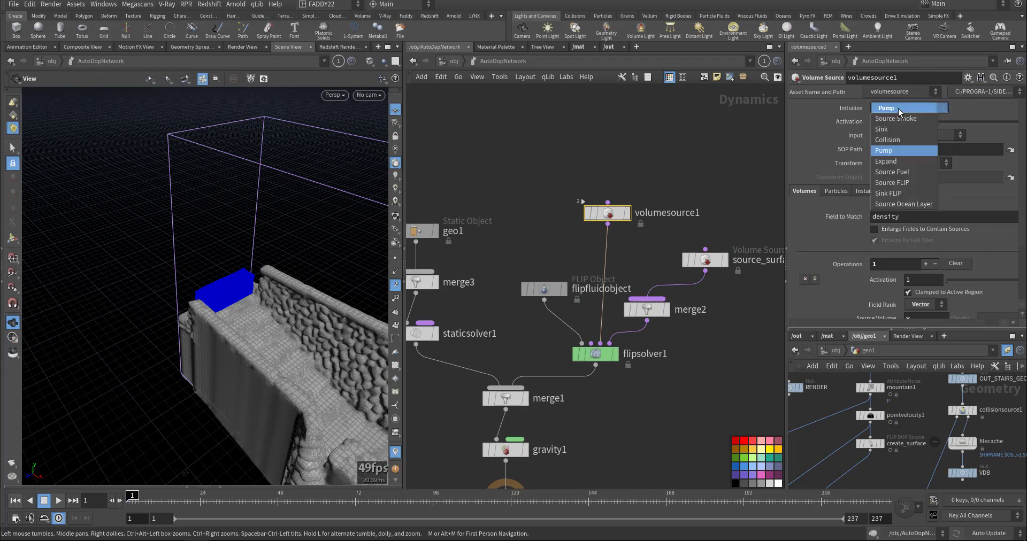
{"action": "left_click", "coordinate": [895, 150]}
{"action": "scroll", "coordinate": [842, 259], "scroll_direction": "down", "scroll_amount": 4}
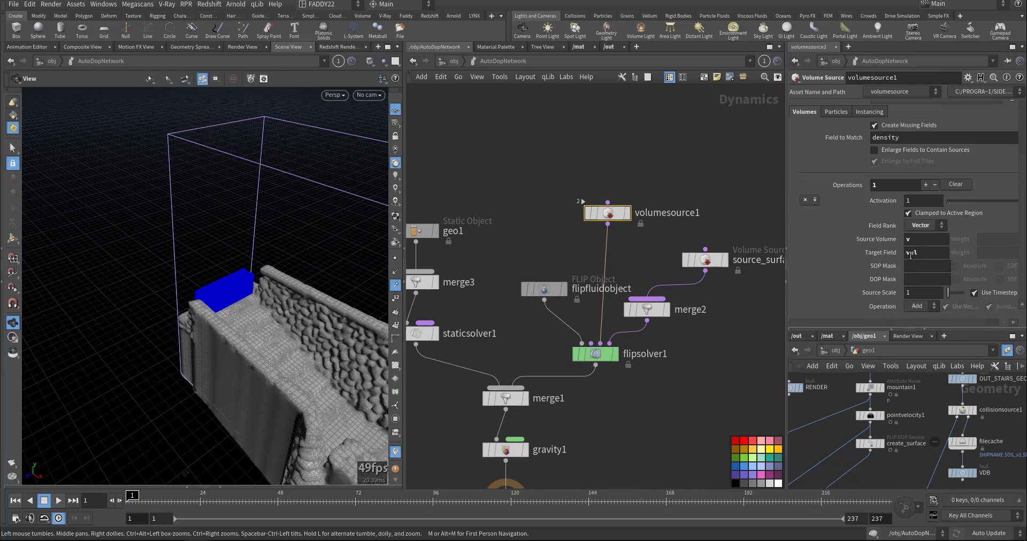
{"action": "key", "text": "Tab"}
Inspect which flipsolver1 input volumesource1 is wired into.
{"action": "scroll", "coordinate": [602, 344], "scroll_direction": "up", "scroll_amount": 3}
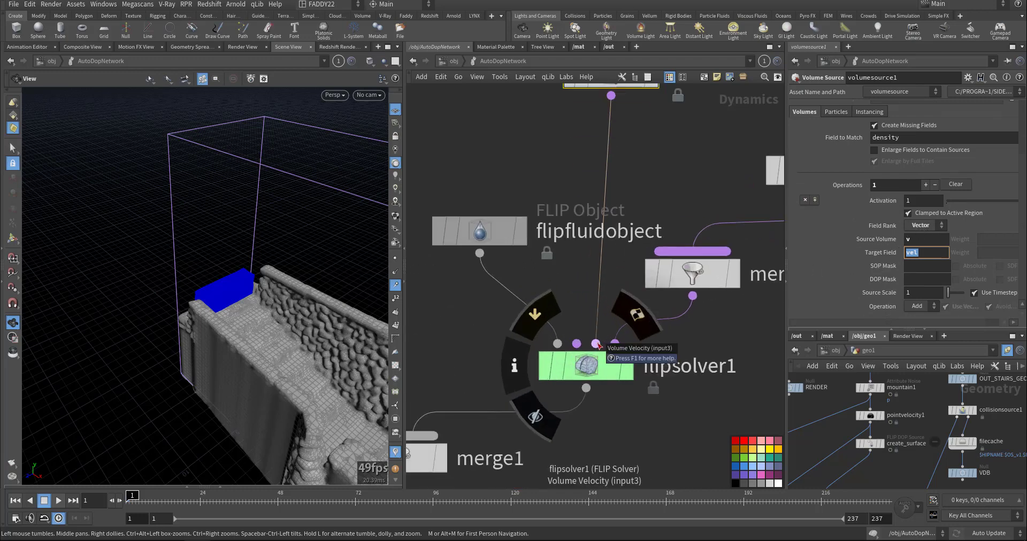
{"action": "middle_click_drag", "start_coordinate": [692, 344], "coordinate": [657, 293]}
{"action": "scroll", "coordinate": [656, 293], "scroll_direction": "down", "scroll_amount": 4}
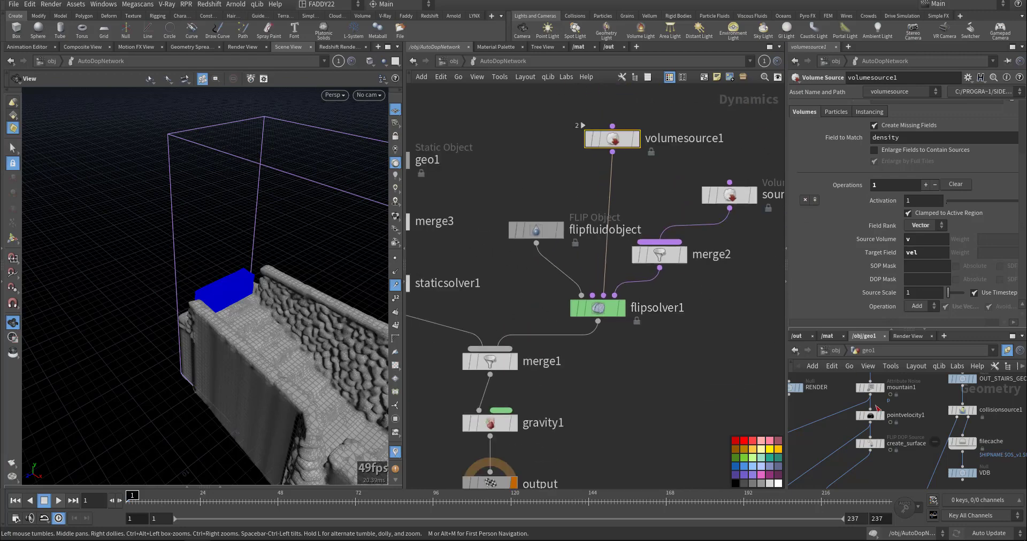
Select the geo1 static object and locate the collision VDB null in the geo1 network.
{"action": "left_click_drag", "start_coordinate": [258, 324], "coordinate": [308, 327]}
{"action": "middle_click_drag", "start_coordinate": [513, 336], "coordinate": [600, 319]}
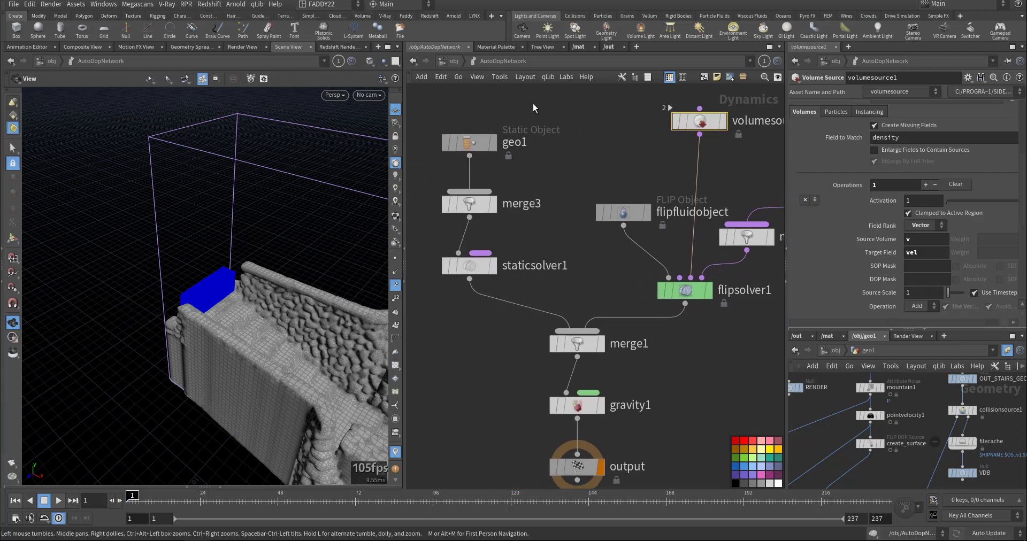
{"action": "left_click", "coordinate": [468, 144]}
{"action": "middle_click_drag", "start_coordinate": [911, 472], "coordinate": [835, 429]}
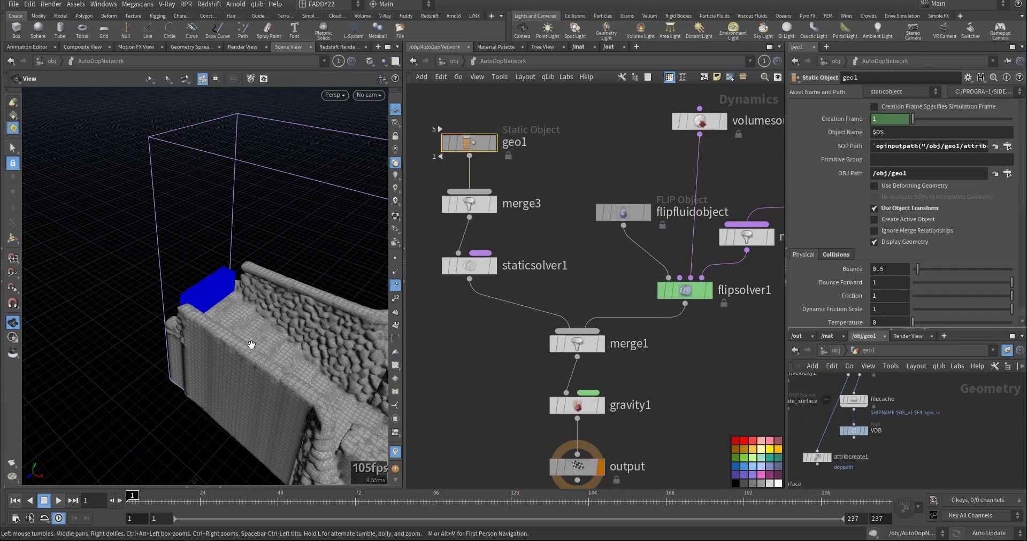
Briefly hide the geo1 static object to identify its geometry, and review its RBD Solver volume collision settings.
{"action": "mouse_move", "coordinate": [456, 147]}
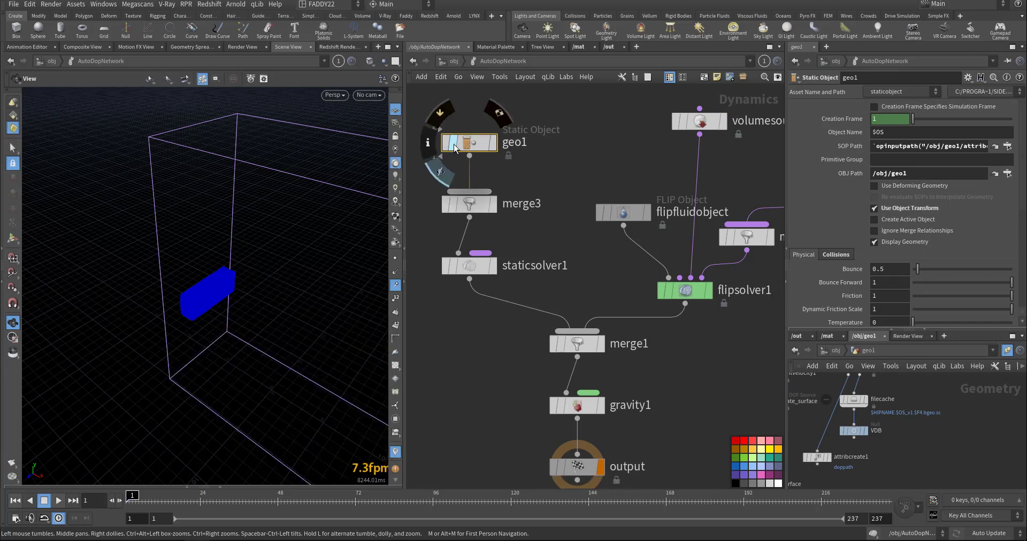
{"action": "left_click", "coordinate": [835, 256]}
{"action": "scroll", "coordinate": [903, 246], "scroll_direction": "down", "scroll_amount": 1}
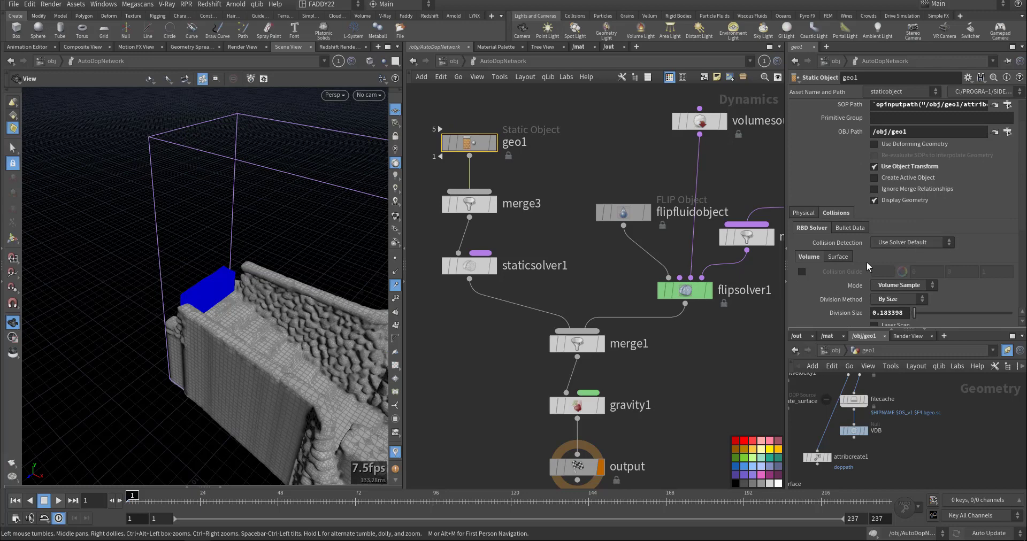
{"action": "scroll", "coordinate": [894, 250], "scroll_direction": "down", "scroll_amount": 2}
{"action": "left_click", "coordinate": [901, 245]}
{"action": "left_click", "coordinate": [900, 245]}
Examine the Proxy Volume path among the geo1 static object's volume collision settings.
{"action": "scroll", "coordinate": [832, 272], "scroll_direction": "down", "scroll_amount": 1}
{"action": "scroll", "coordinate": [832, 273], "scroll_direction": "down", "scroll_amount": 2}
{"action": "left_click", "coordinate": [887, 189]}
{"action": "left_click", "coordinate": [887, 189]}
{"action": "scroll", "coordinate": [808, 262], "scroll_direction": "down", "scroll_amount": 1}
{"action": "left_click_drag", "start_coordinate": [939, 270], "coordinate": [870, 267]}
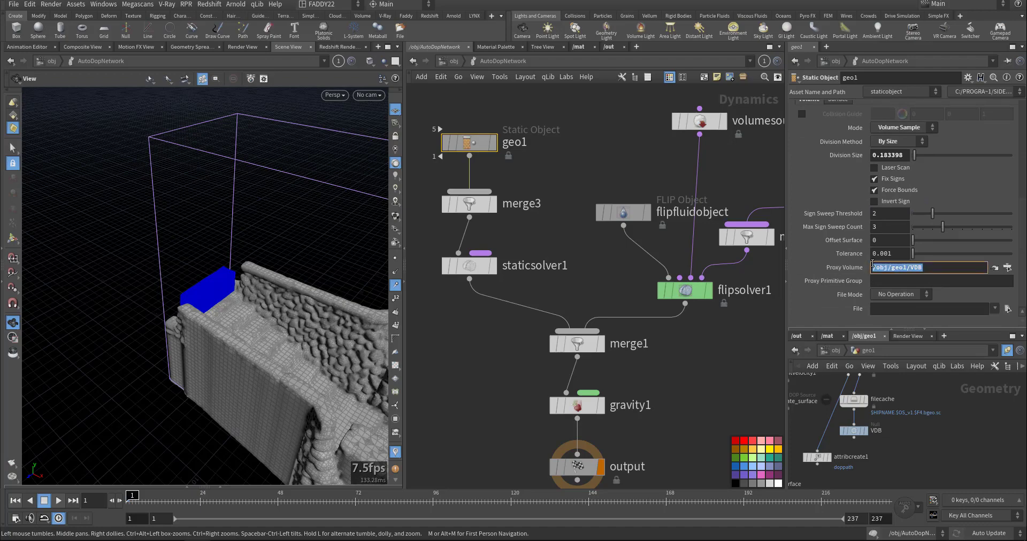
View the stairs and fluid source from the front, and return to the object level.
{"action": "middle_click_drag", "start_coordinate": [486, 396], "coordinate": [545, 372]}
{"action": "left_click_drag", "start_coordinate": [327, 372], "coordinate": [170, 316]}
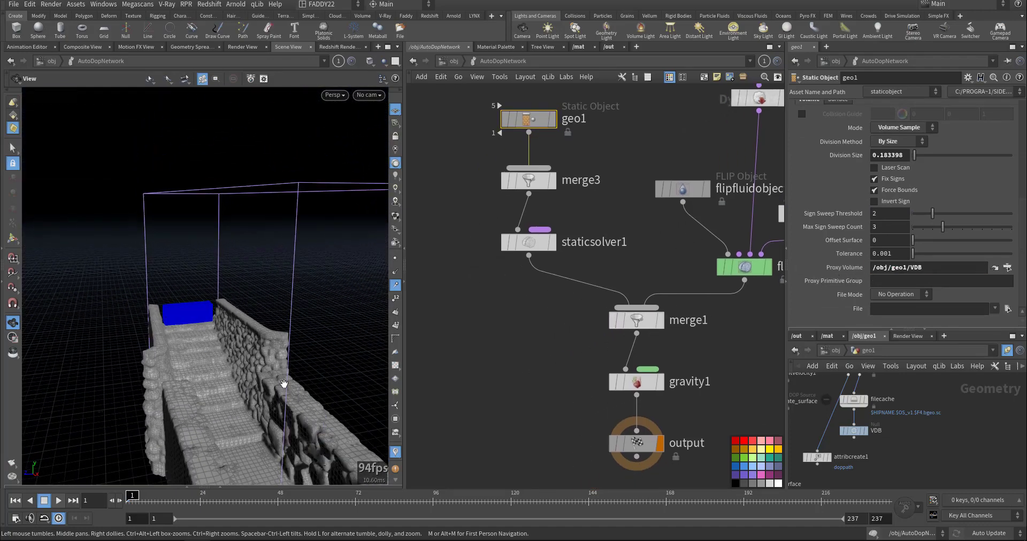
{"action": "left_click", "coordinate": [453, 63]}
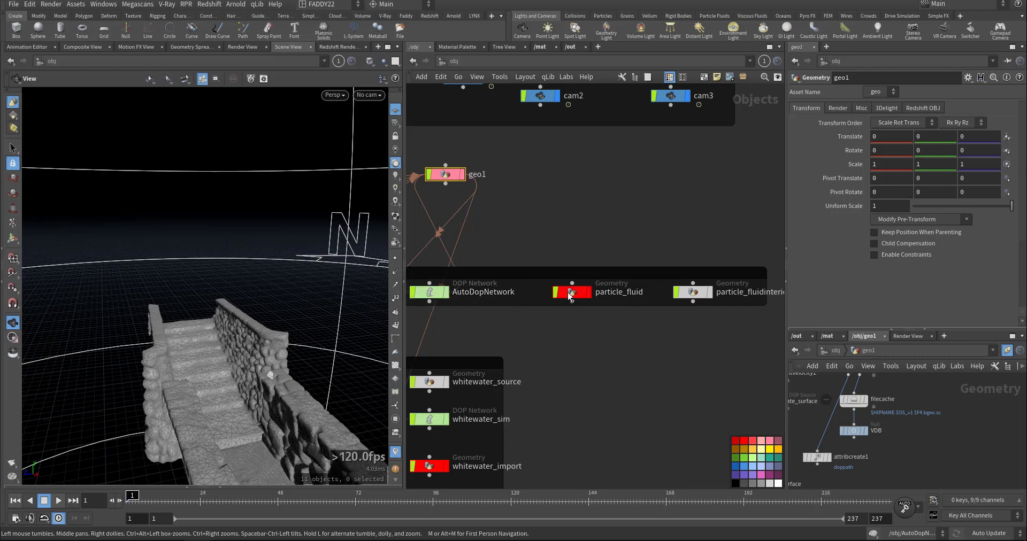
Open particle_fluid, review fluidcompress1's parameters, and select and display the compressed_cache node.
{"action": "double_click", "coordinate": [559, 293]}
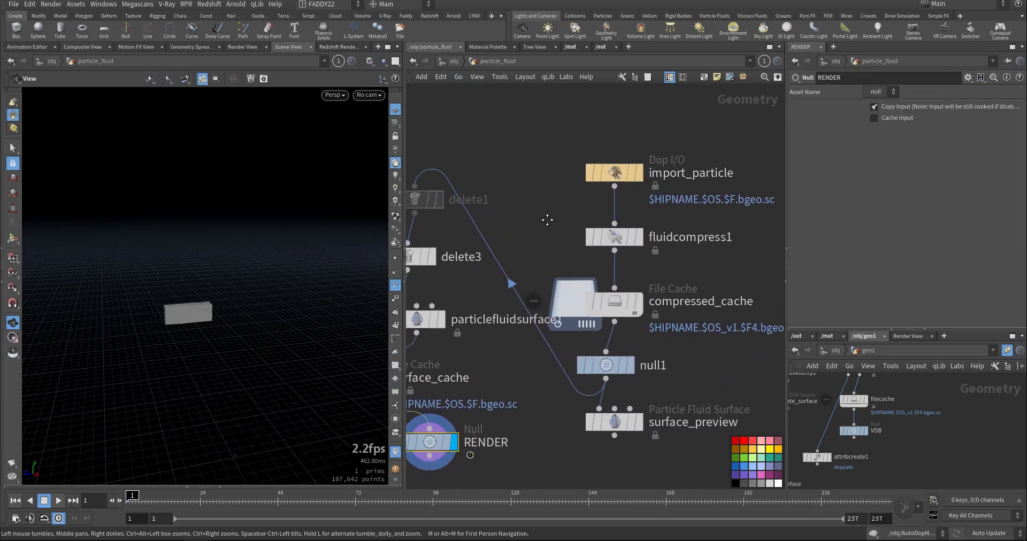
{"action": "left_click", "coordinate": [615, 236]}
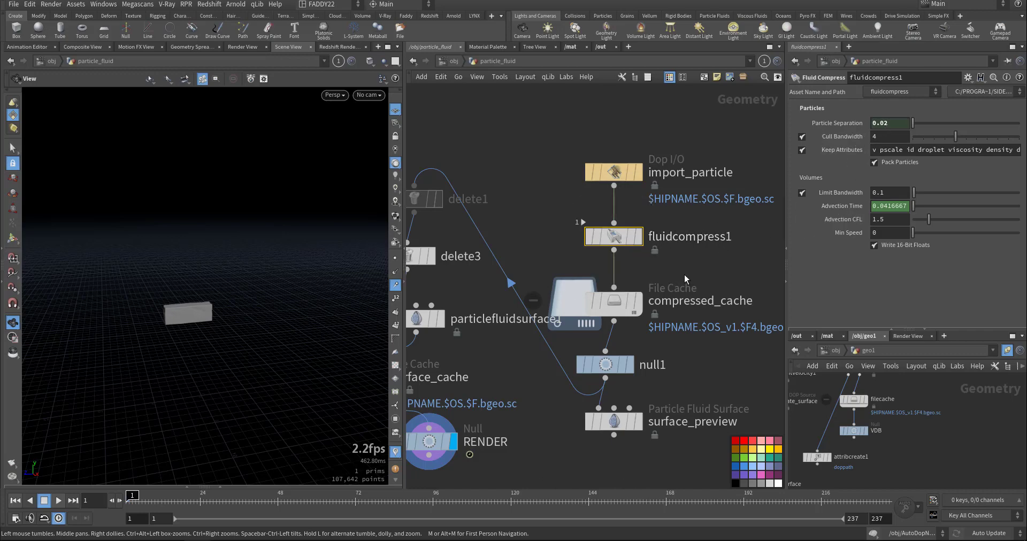
{"action": "middle_click_drag", "start_coordinate": [692, 277], "coordinate": [703, 222]}
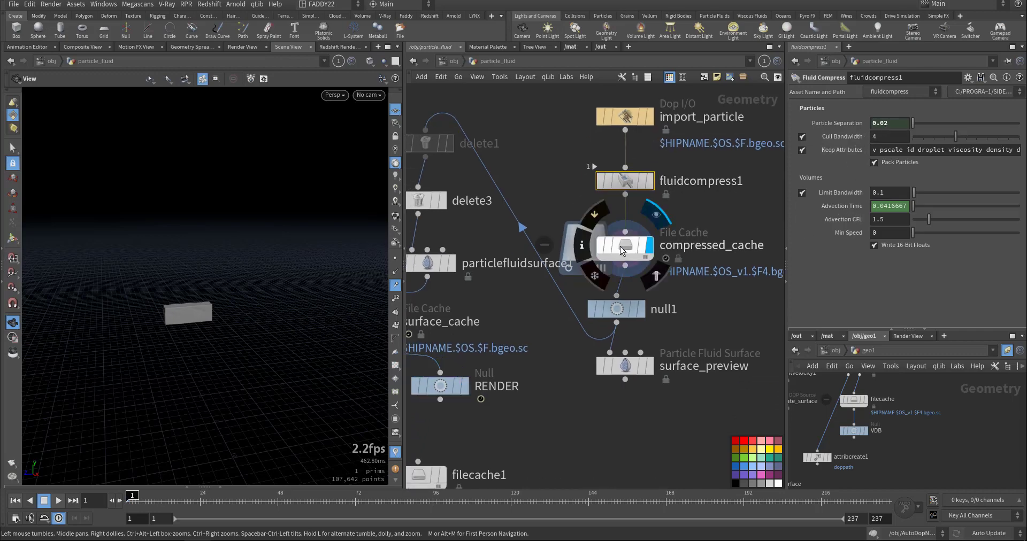
{"action": "left_click", "coordinate": [624, 245]}
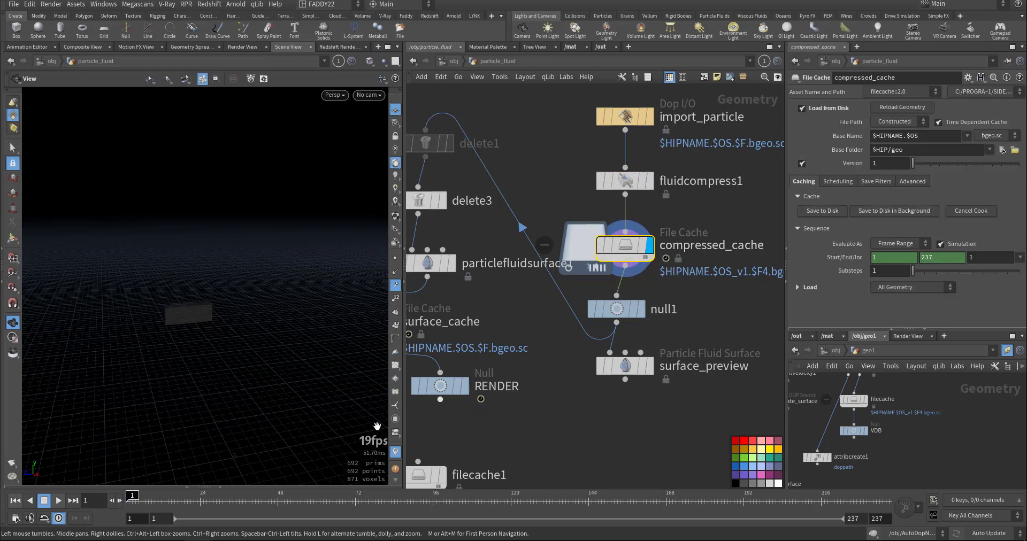
Go to frame 19 and examine the compressed particle cache up close in the viewport.
{"action": "left_click", "coordinate": [184, 500]}
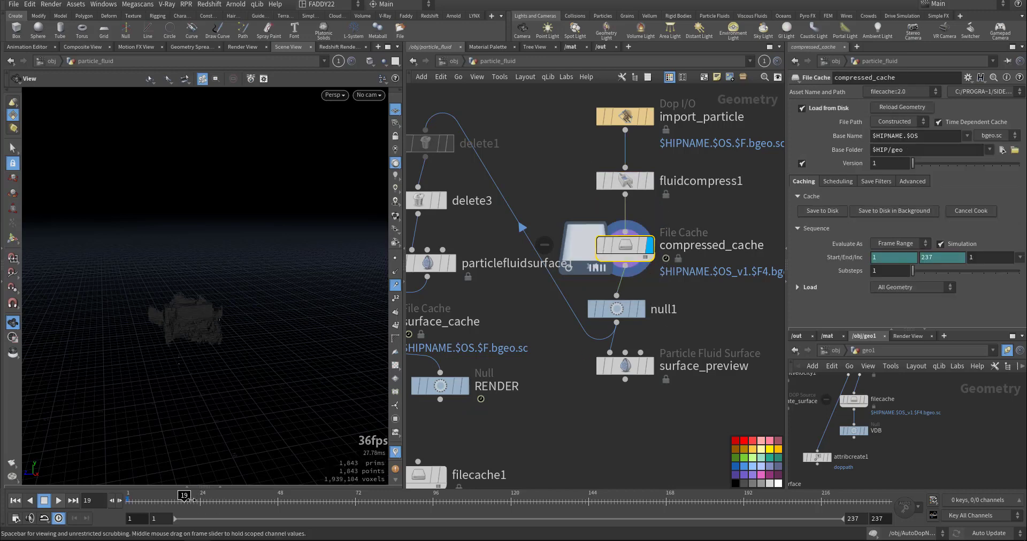
{"action": "middle_click_drag", "start_coordinate": [577, 393], "coordinate": [539, 371]}
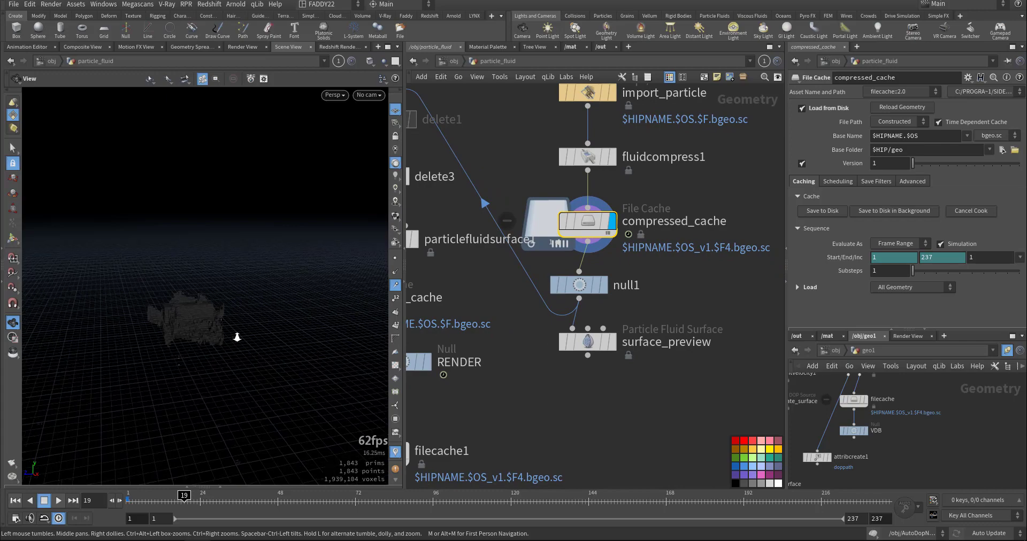
{"action": "scroll", "coordinate": [279, 321], "scroll_direction": "up", "scroll_amount": 5}
{"action": "left_click_drag", "start_coordinate": [279, 321], "coordinate": [209, 349]}
{"action": "scroll", "coordinate": [200, 341], "scroll_direction": "down", "scroll_amount": 5}
{"action": "mouse_move", "coordinate": [614, 349]}
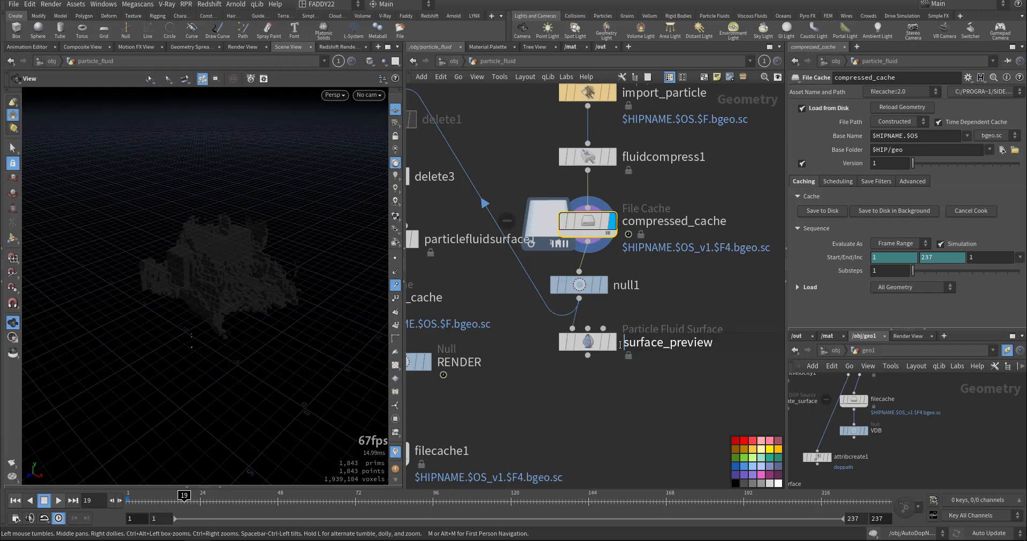
Display surface_preview and examine its velocity-coloured particles at frames 19 and 124 from several angles.
{"action": "left_click", "coordinate": [587, 348]}
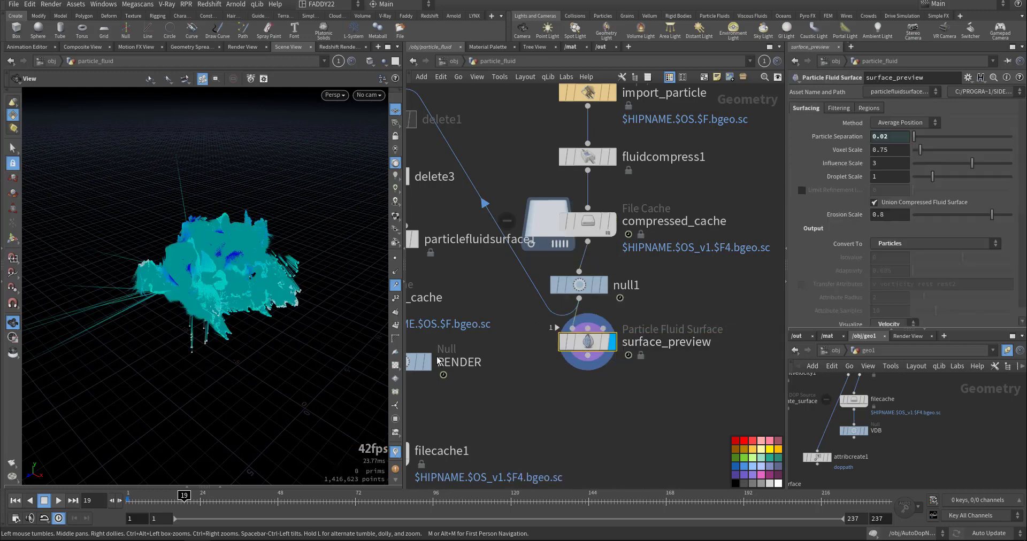
{"action": "left_click_drag", "start_coordinate": [342, 321], "coordinate": [307, 296]}
{"action": "scroll", "coordinate": [369, 284], "scroll_direction": "up", "scroll_amount": 10}
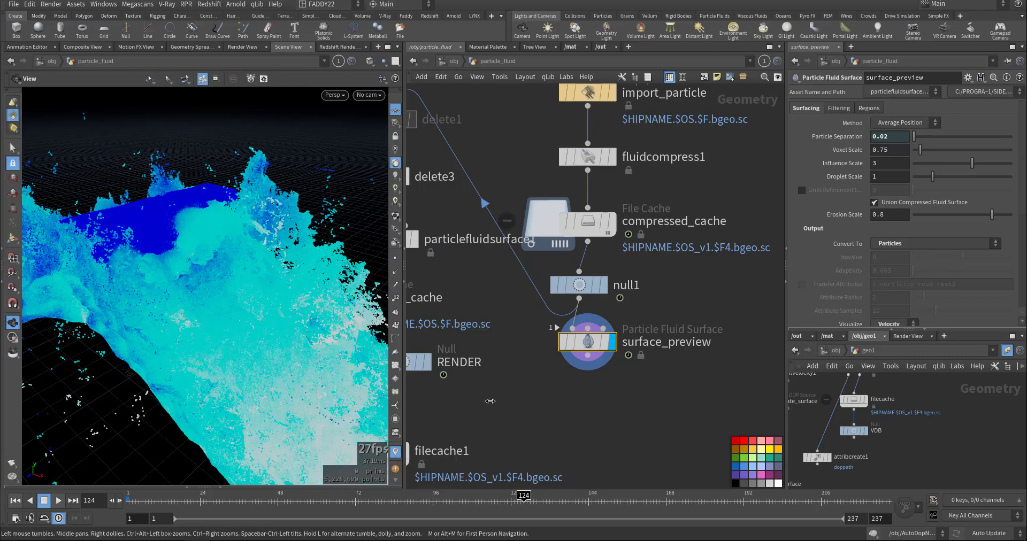
{"action": "left_click_drag", "start_coordinate": [301, 385], "coordinate": [193, 376]}
{"action": "left_click_drag", "start_coordinate": [298, 400], "coordinate": [300, 359]}
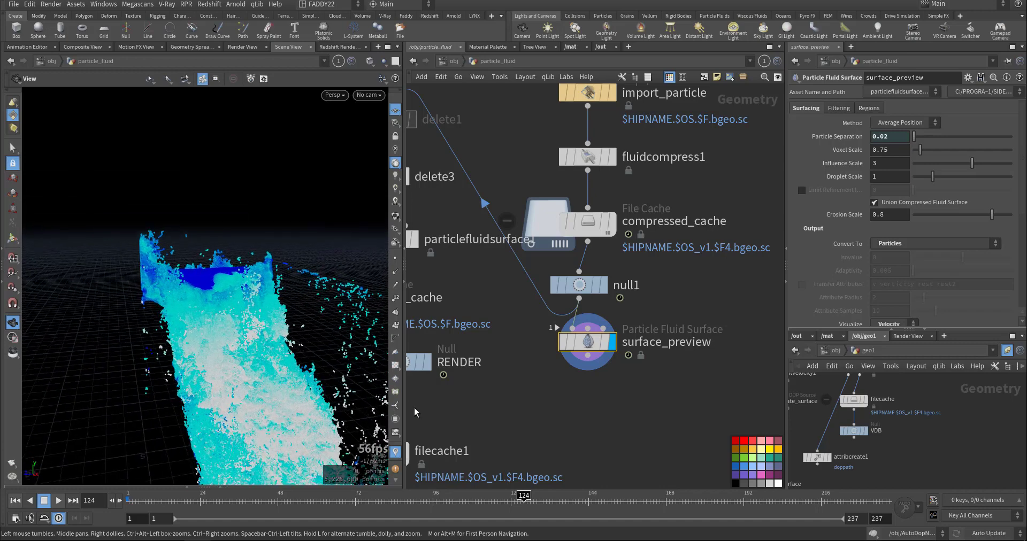
Display delete3 in the surfacing branch and examine its compressed fluid output at frame 124.
{"action": "middle_click_drag", "start_coordinate": [471, 417], "coordinate": [568, 439]}
{"action": "scroll", "coordinate": [565, 435], "scroll_direction": "down", "scroll_amount": 3}
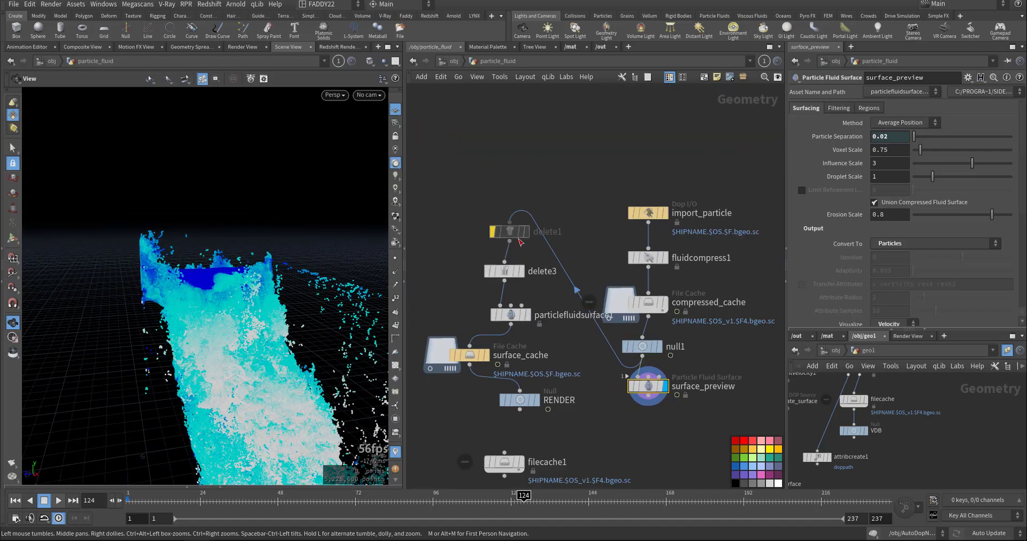
{"action": "left_click", "coordinate": [524, 274]}
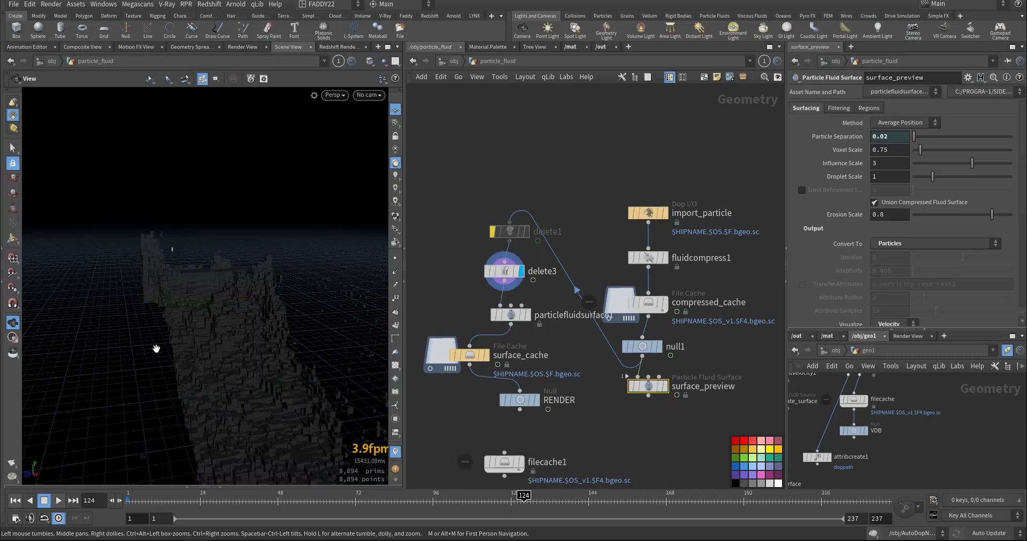
{"action": "left_click_drag", "start_coordinate": [156, 372], "coordinate": [271, 357]}
{"action": "left_click_drag", "start_coordinate": [315, 368], "coordinate": [231, 338]}
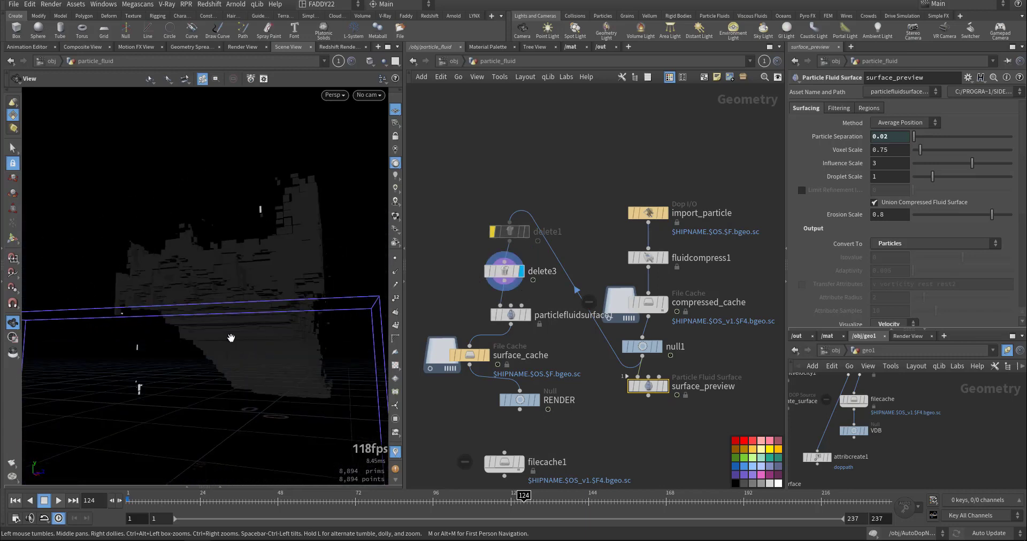
Compare surface_preview's particles with delete3's output, and review delete3's bounding volume settings.
{"action": "left_click", "coordinate": [665, 386]}
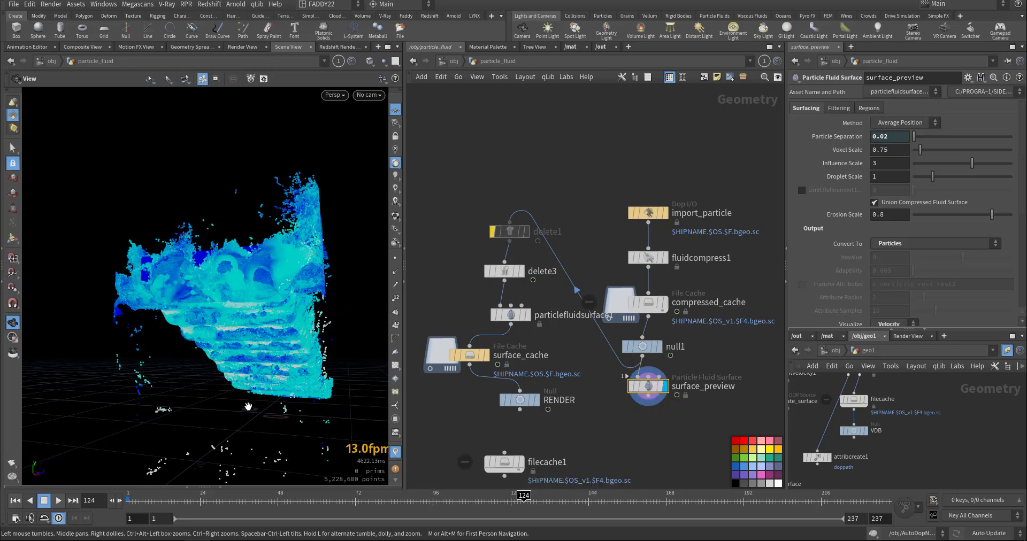
{"action": "mouse_move", "coordinate": [513, 275]}
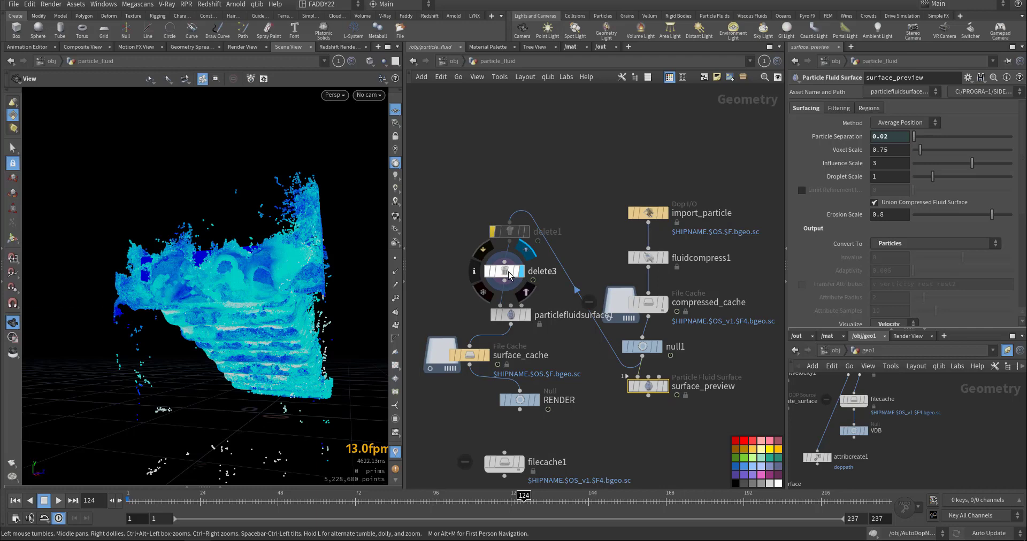
{"action": "left_click", "coordinate": [509, 276]}
{"action": "left_click_drag", "start_coordinate": [283, 339], "coordinate": [423, 320]}
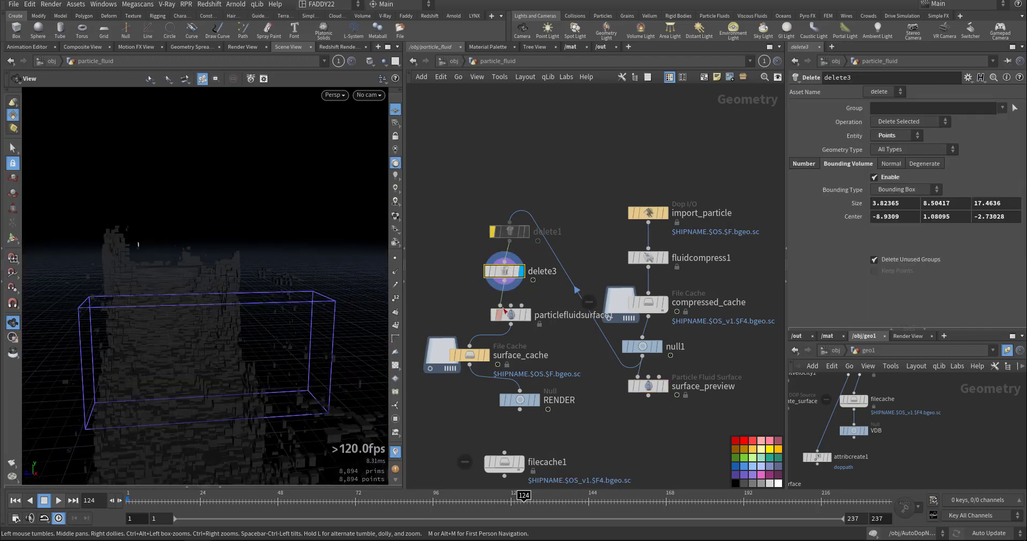
Display surface_cache, show its parameters and inspect the cached fluid mesh at frame 124.
{"action": "left_click_drag", "start_coordinate": [542, 303], "coordinate": [542, 302]}
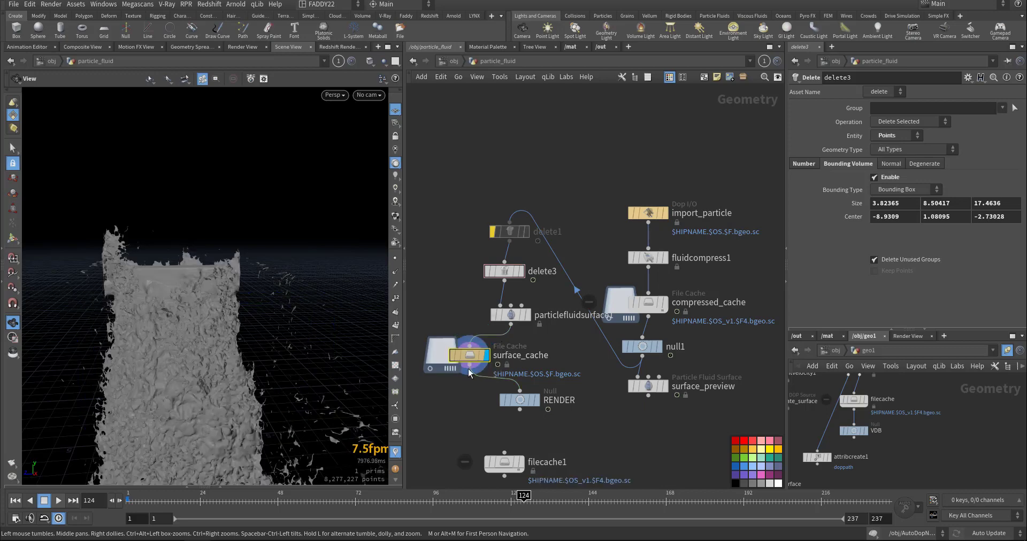
{"action": "left_click", "coordinate": [470, 355]}
{"action": "left_click_drag", "start_coordinate": [245, 401], "coordinate": [368, 393]}
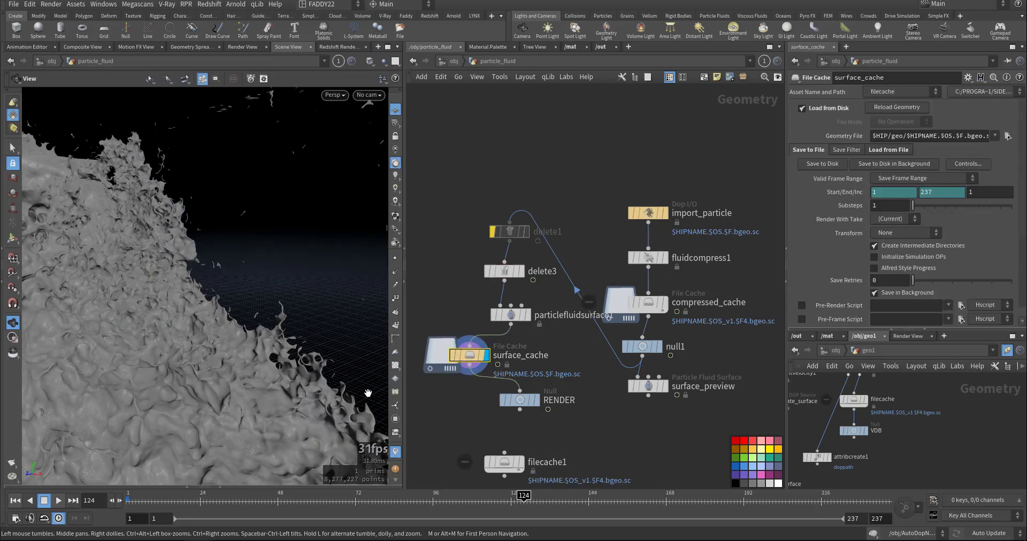
Set the update mode to Manual and select particlefluidsurface1.
{"action": "left_click", "coordinate": [983, 533]}
{"action": "left_click", "coordinate": [968, 518]}
{"action": "left_click", "coordinate": [513, 315]}
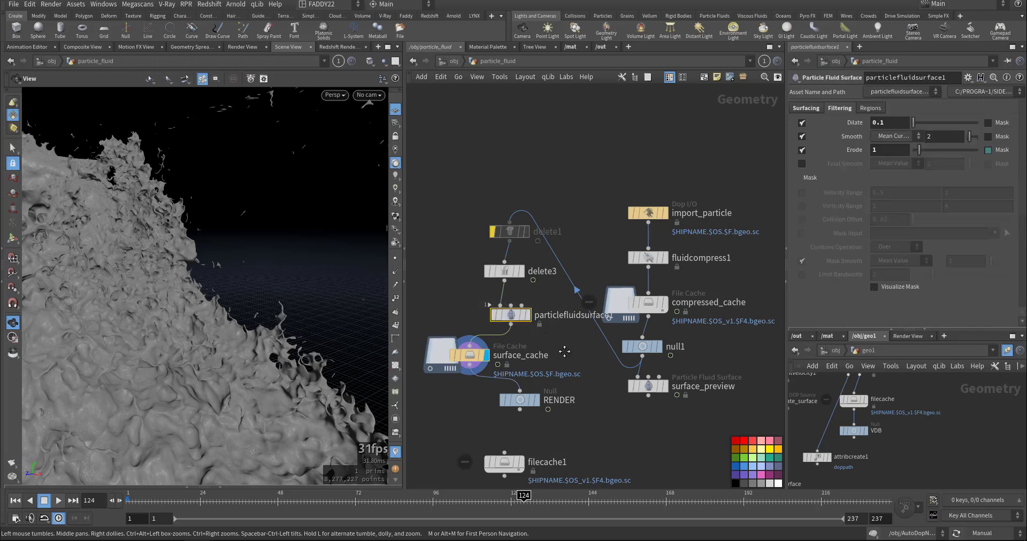
{"action": "middle_click_drag", "start_coordinate": [540, 324], "coordinate": [522, 315]}
{"action": "scroll", "coordinate": [521, 315], "scroll_direction": "up", "scroll_amount": 3}
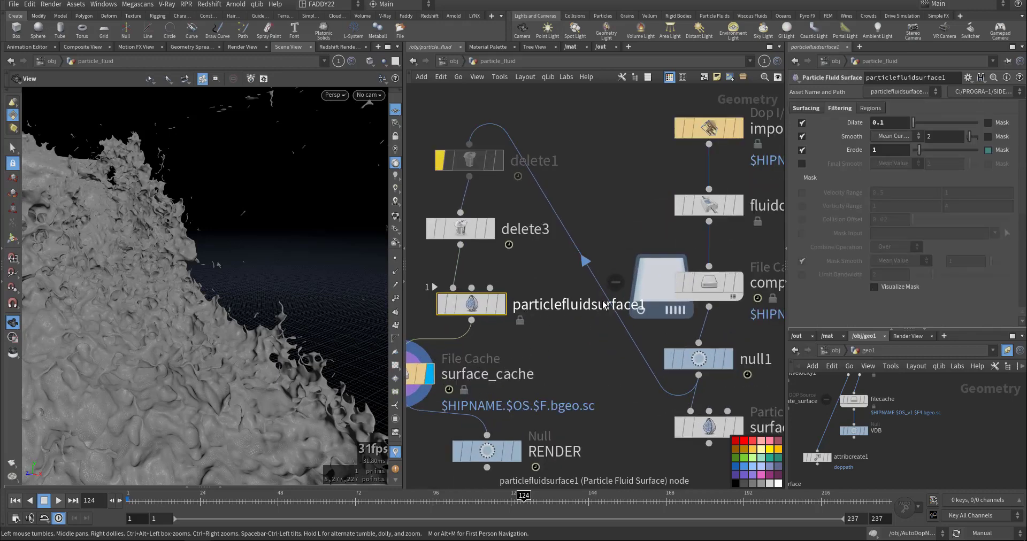
Review particlefluidsurface1's Surfacing and Filtering parameters, keeping Mean Curvature Flow as the Smooth method.
{"action": "left_click", "coordinate": [804, 109]}
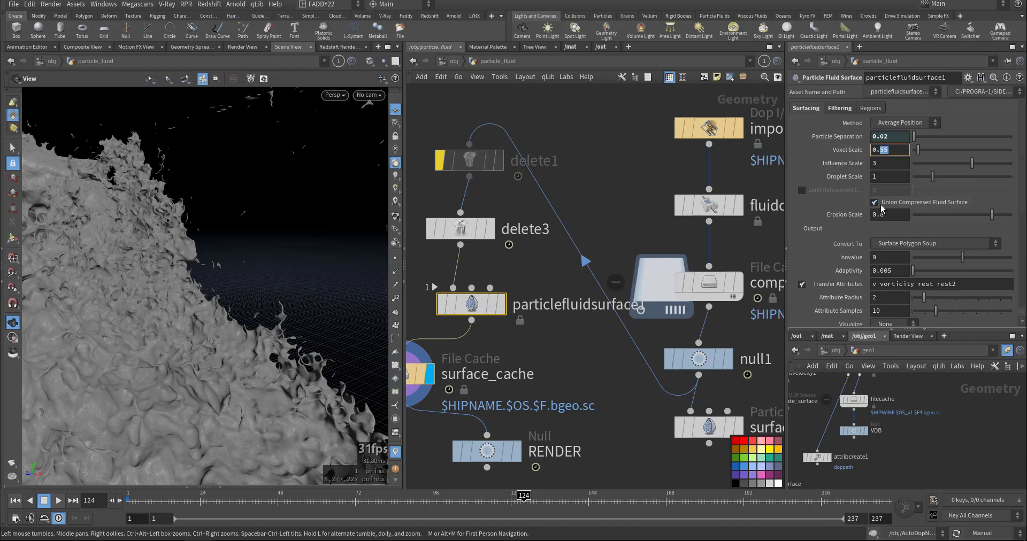
{"action": "left_click", "coordinate": [838, 108]}
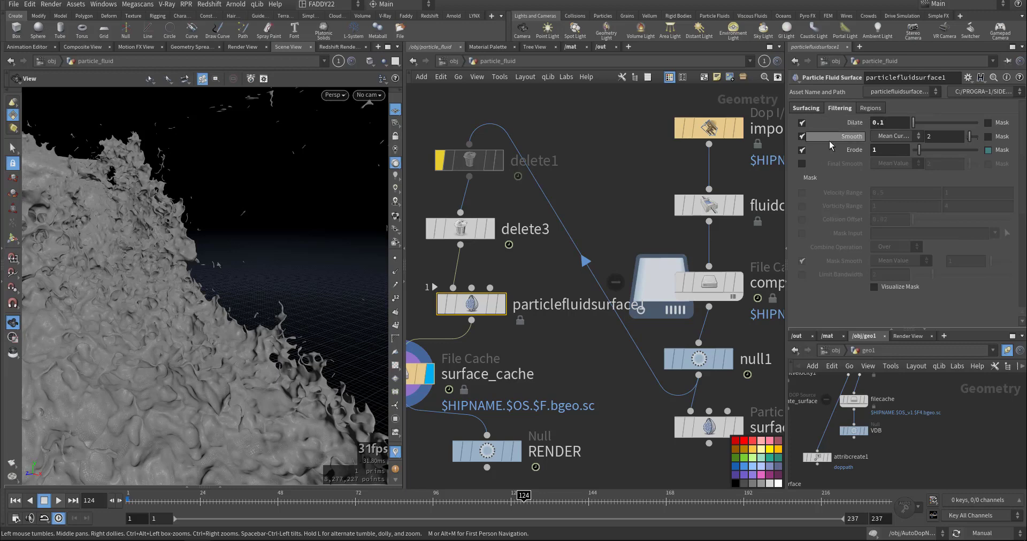
{"action": "left_click", "coordinate": [887, 138]}
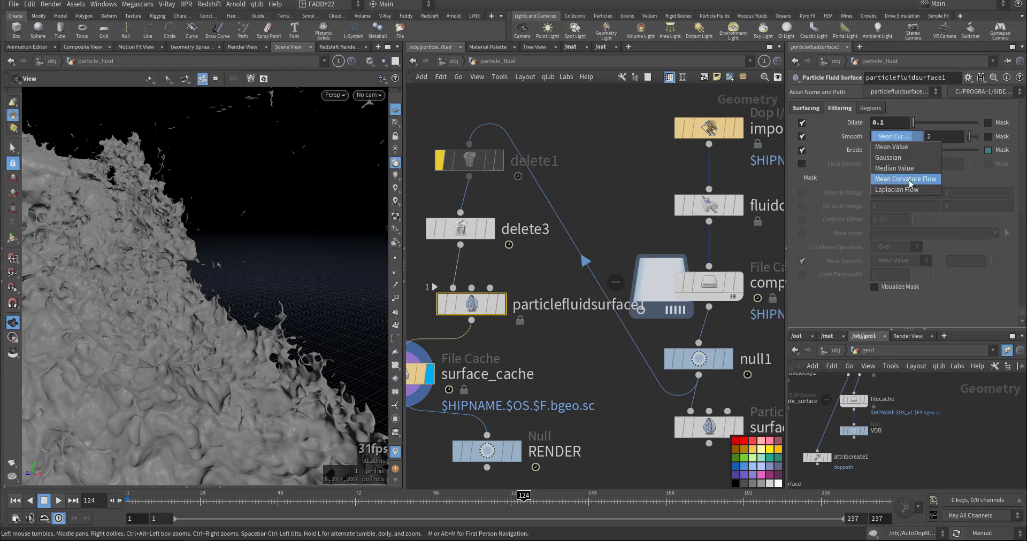
{"action": "left_click", "coordinate": [890, 181]}
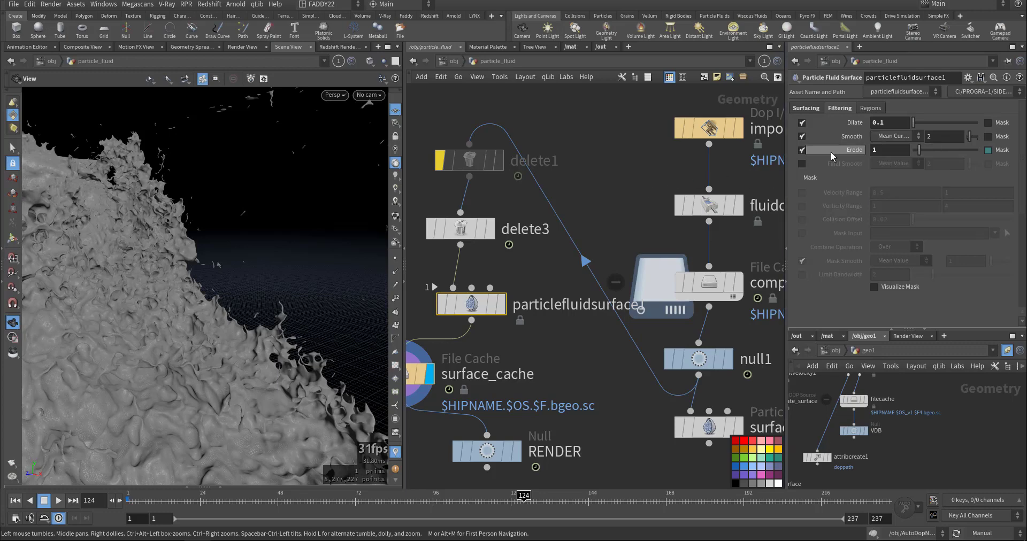
Inspect the meshed fluid surface's detail up close and from a distance at frame 124.
{"action": "left_click_drag", "start_coordinate": [222, 340], "coordinate": [348, 325]}
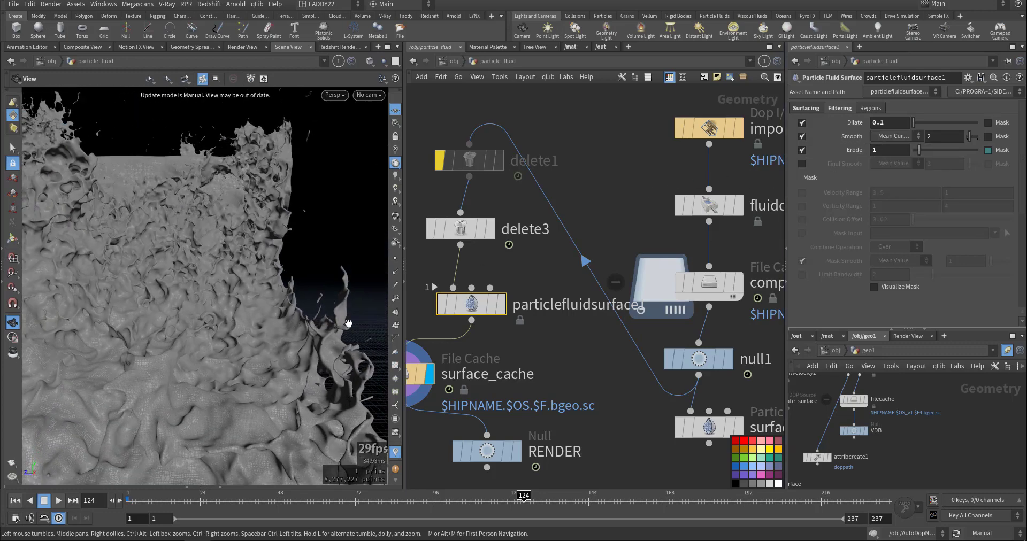
{"action": "left_click_drag", "start_coordinate": [289, 343], "coordinate": [267, 339]}
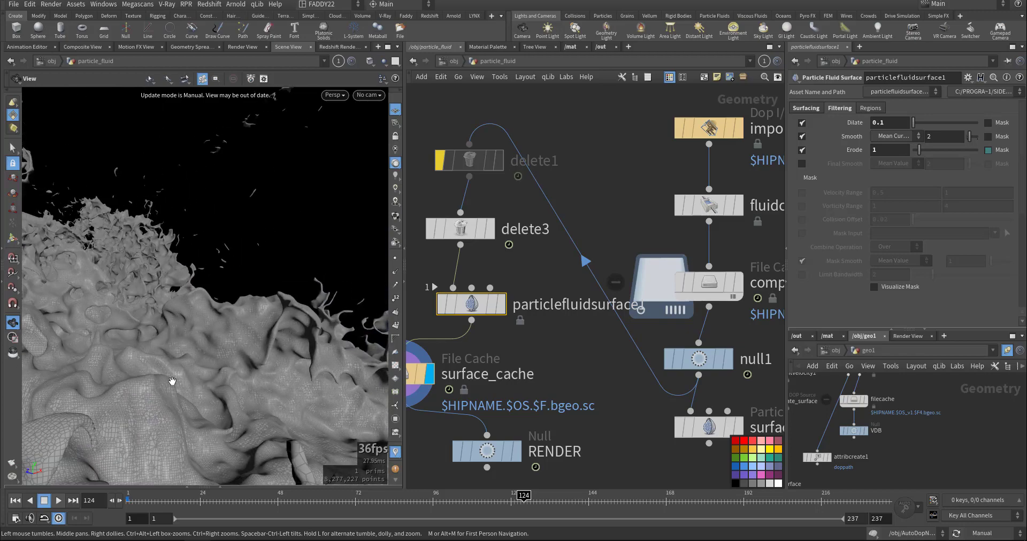
{"action": "left_click_drag", "start_coordinate": [204, 298], "coordinate": [219, 337]}
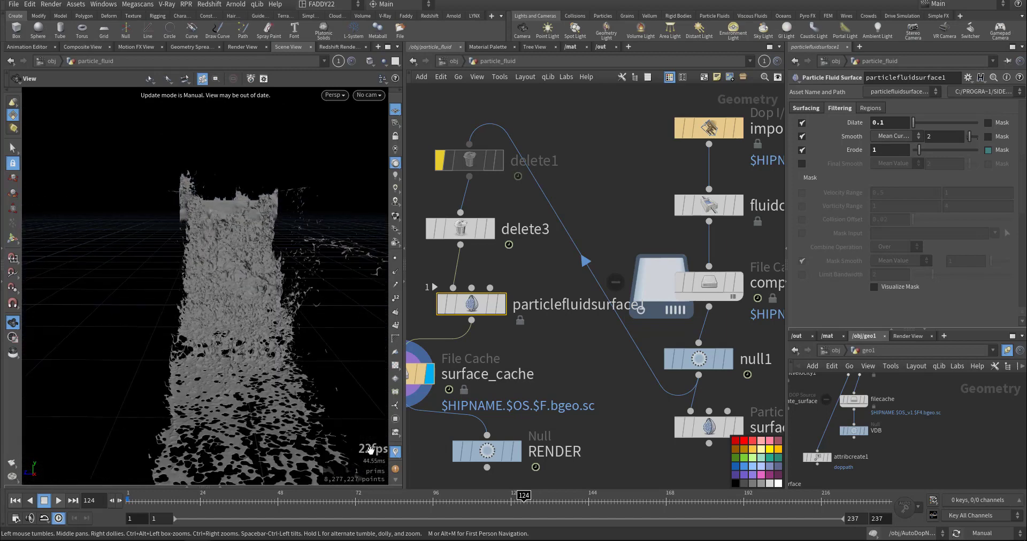
Go to frame 68, select surface_cache, and restore the update mode to Auto Update.
{"action": "left_click", "coordinate": [342, 501]}
{"action": "left_click_drag", "start_coordinate": [236, 217], "coordinate": [284, 236]}
{"action": "middle_click_drag", "start_coordinate": [493, 284], "coordinate": [579, 250]}
{"action": "left_click", "coordinate": [485, 340]}
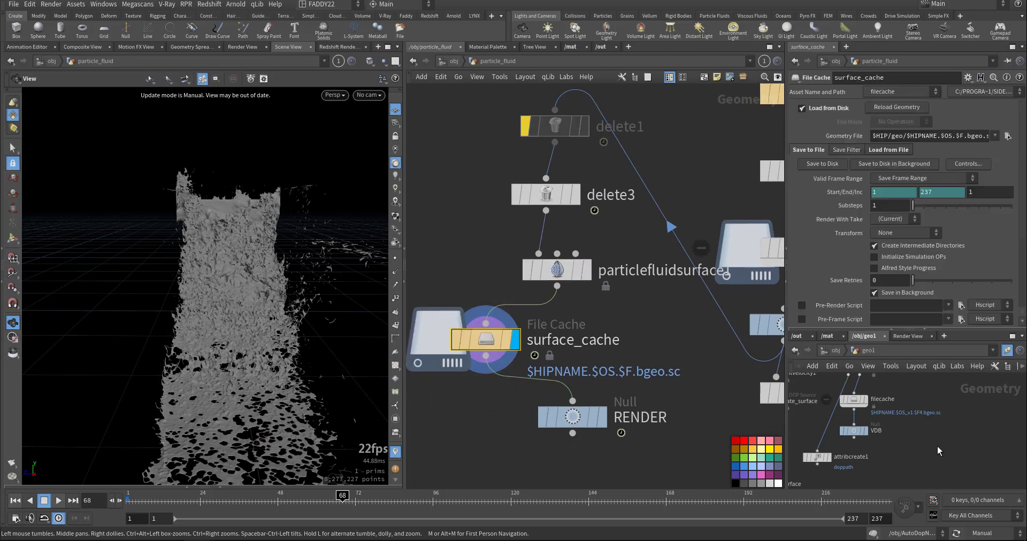
{"action": "left_click", "coordinate": [1000, 533]}
{"action": "left_click", "coordinate": [989, 502]}
Examine the cached fluid surface at frame 68 from several angles.
{"action": "right_click_drag", "start_coordinate": [231, 328], "coordinate": [323, 312]}
{"action": "left_click_drag", "start_coordinate": [323, 312], "coordinate": [313, 292]}
{"action": "left_click_drag", "start_coordinate": [269, 350], "coordinate": [203, 376]}
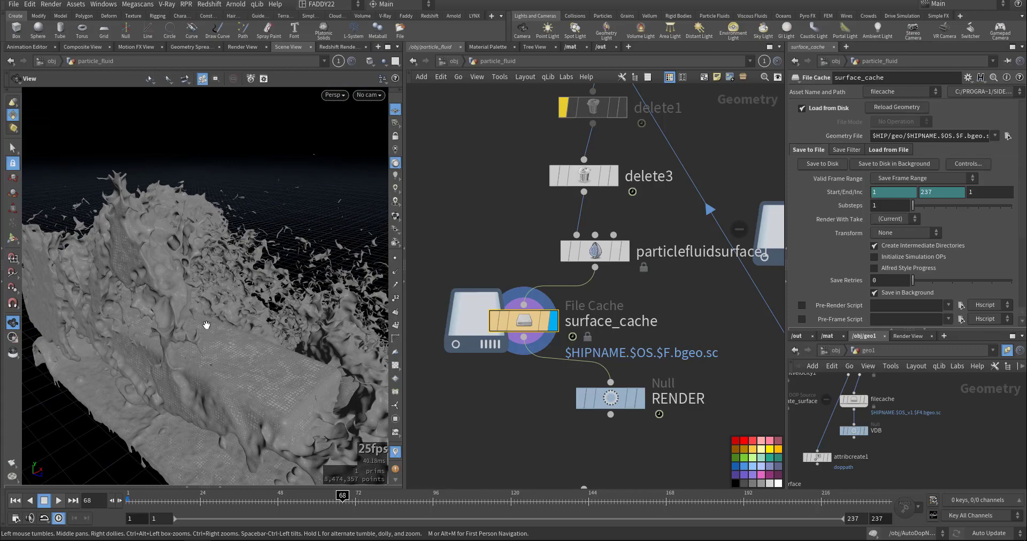
{"action": "left_click_drag", "start_coordinate": [302, 348], "coordinate": [131, 256]}
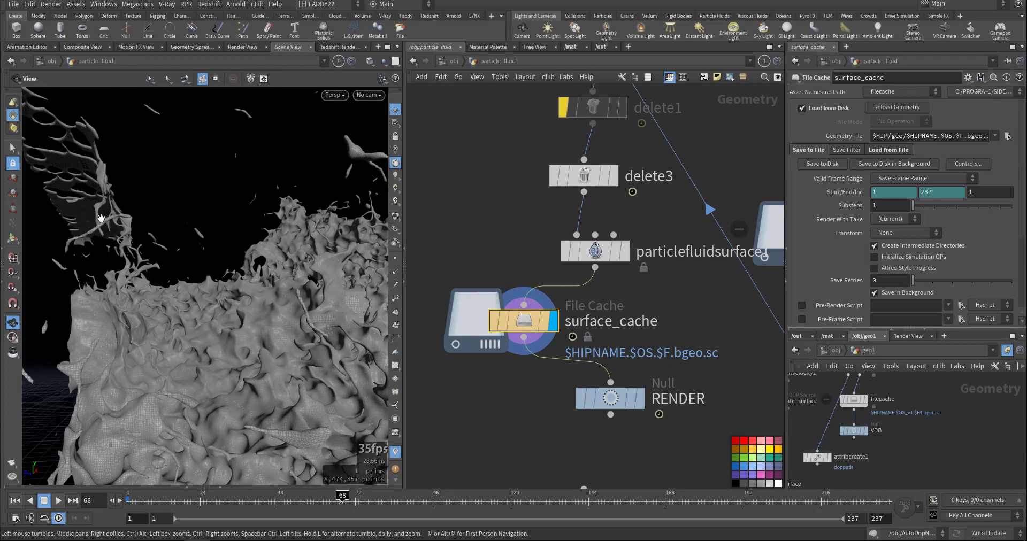
{"action": "left_click_drag", "start_coordinate": [252, 270], "coordinate": [235, 398]}
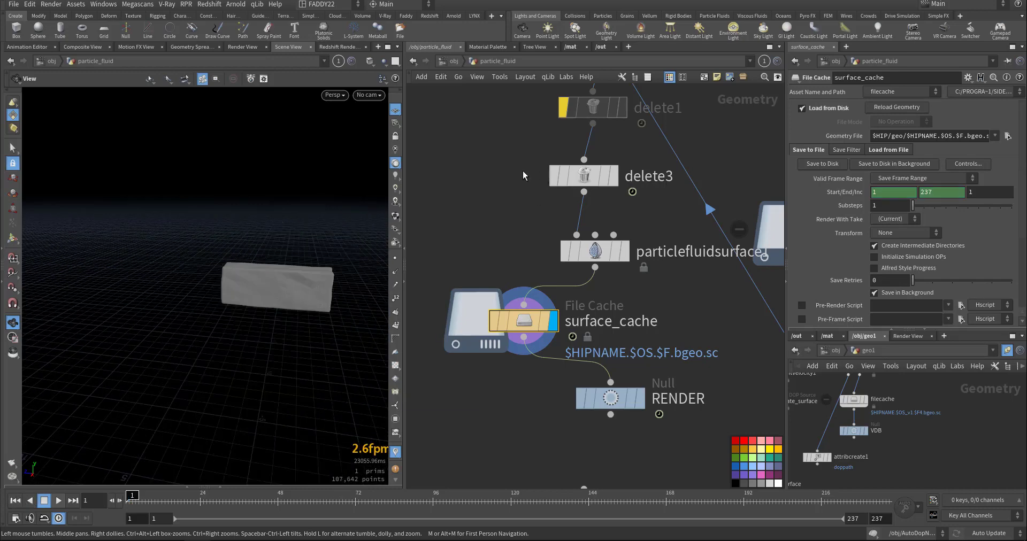
From the object level, look inside particle_fluidinterior at its merge of particle_fluid's RENDER output, and return to the object level.
{"action": "middle_click_drag", "start_coordinate": [506, 223], "coordinate": [543, 218]}
{"action": "left_click", "coordinate": [455, 63]}
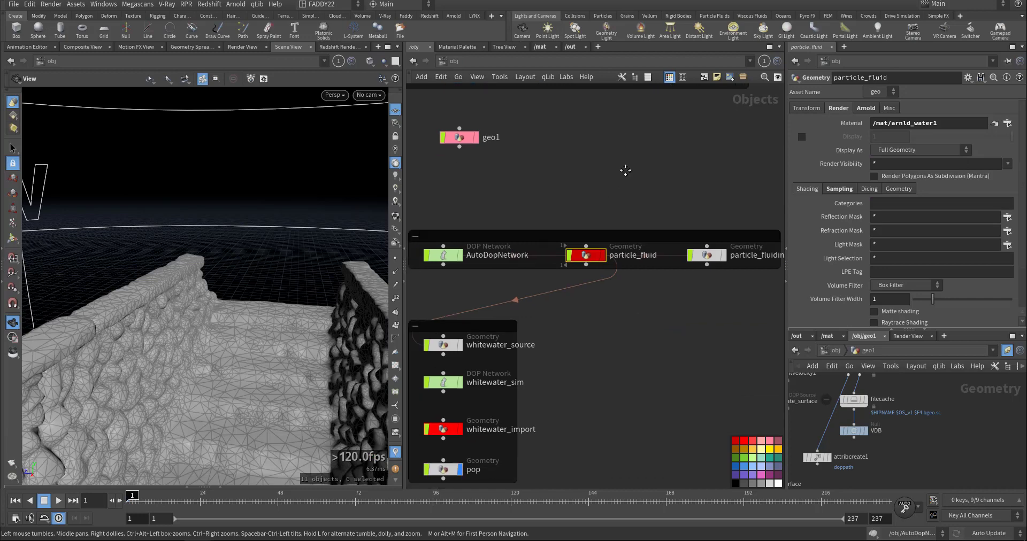
{"action": "left_click_drag", "start_coordinate": [630, 143], "coordinate": [702, 322]}
{"action": "middle_click_drag", "start_coordinate": [545, 339], "coordinate": [613, 282]}
{"action": "key", "text": "i"}
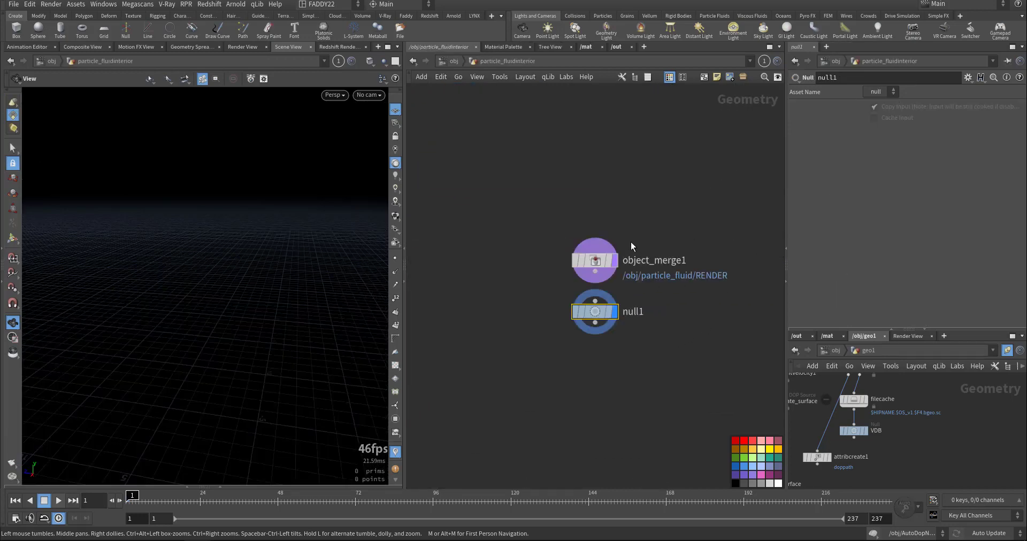
{"action": "left_click", "coordinate": [454, 61]}
Open whitewater_source and check merge_flipfluidobject's source path.
{"action": "middle_click_drag", "start_coordinate": [573, 281], "coordinate": [653, 259]}
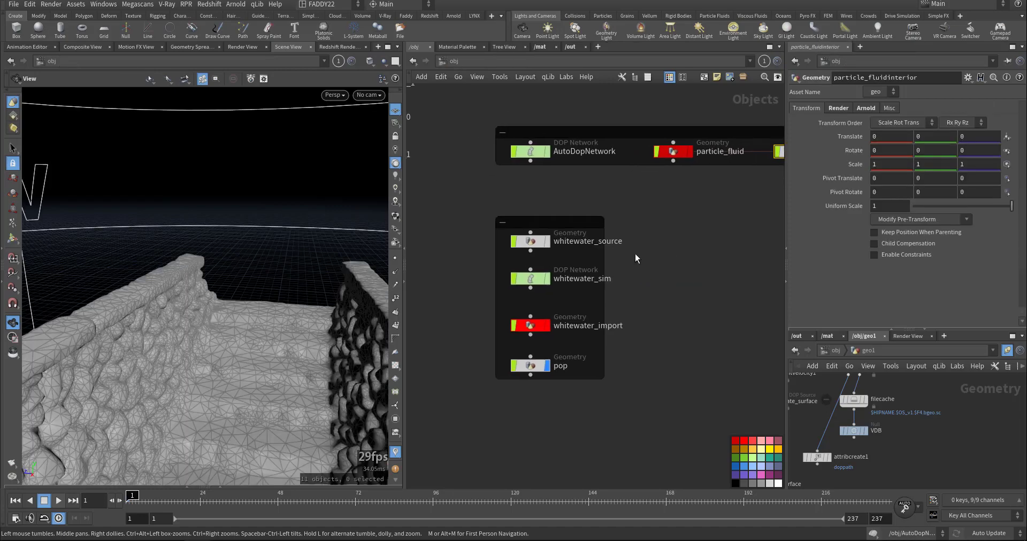
{"action": "scroll", "coordinate": [568, 246], "scroll_direction": "up", "scroll_amount": 5}
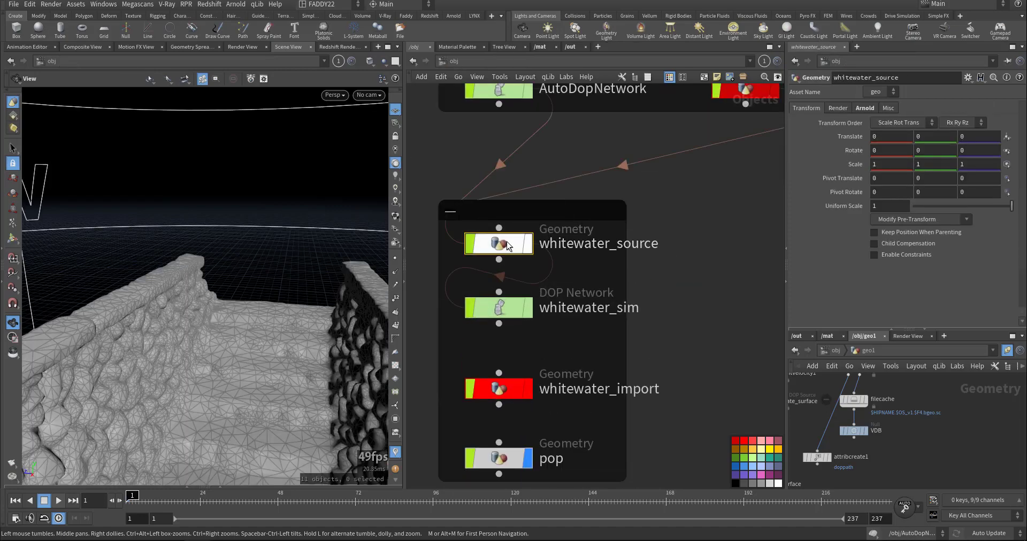
{"action": "double_click", "coordinate": [507, 243]}
{"action": "left_click", "coordinate": [615, 230]}
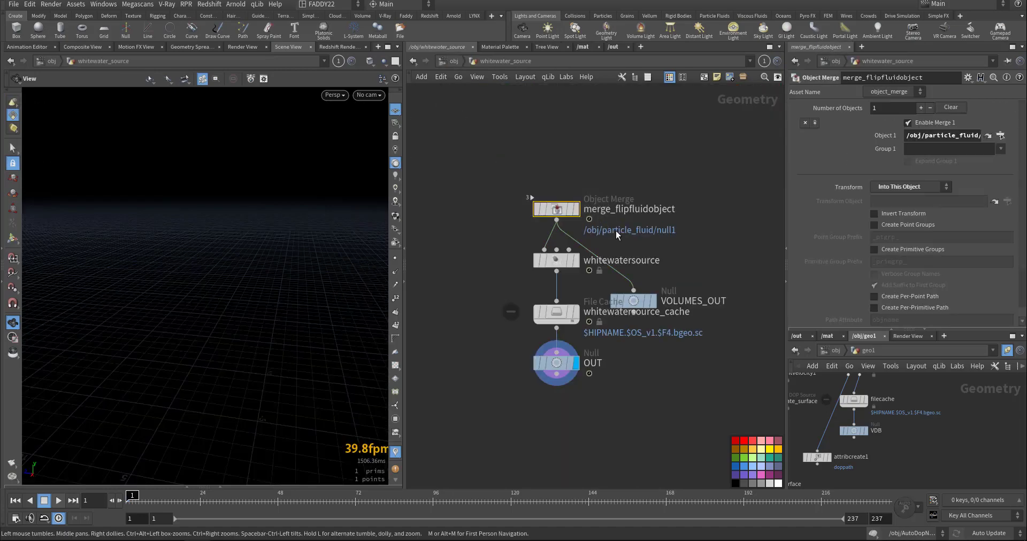
Show the particle_fluid network in the secondary network editor, with null1 in view beside the whitewater_source network.
{"action": "middle_click_drag", "start_coordinate": [946, 395], "coordinate": [983, 402]}
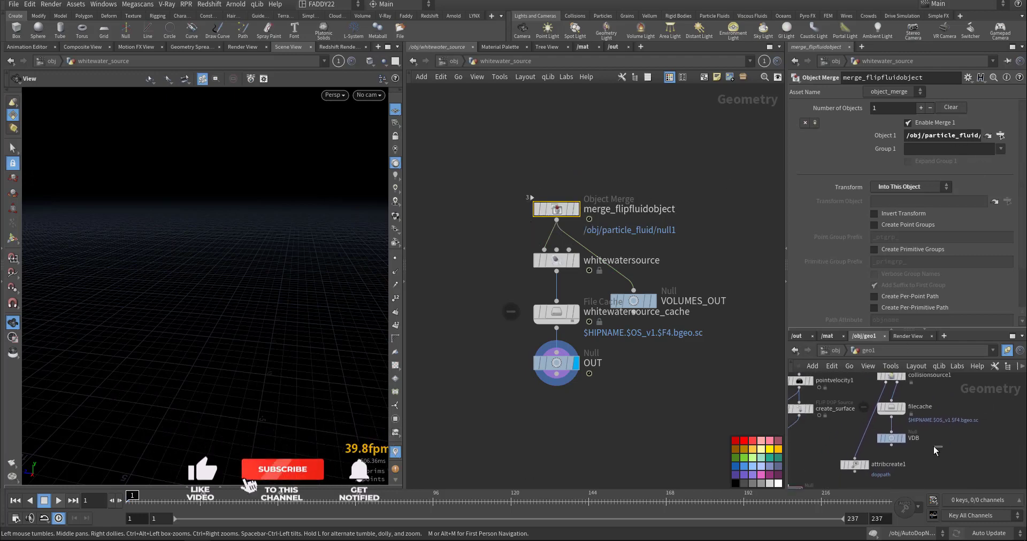
{"action": "left_click", "coordinate": [833, 350]}
{"action": "middle_click_drag", "start_coordinate": [857, 427], "coordinate": [845, 410]}
{"action": "scroll", "coordinate": [851, 415], "scroll_direction": "down", "scroll_amount": 5}
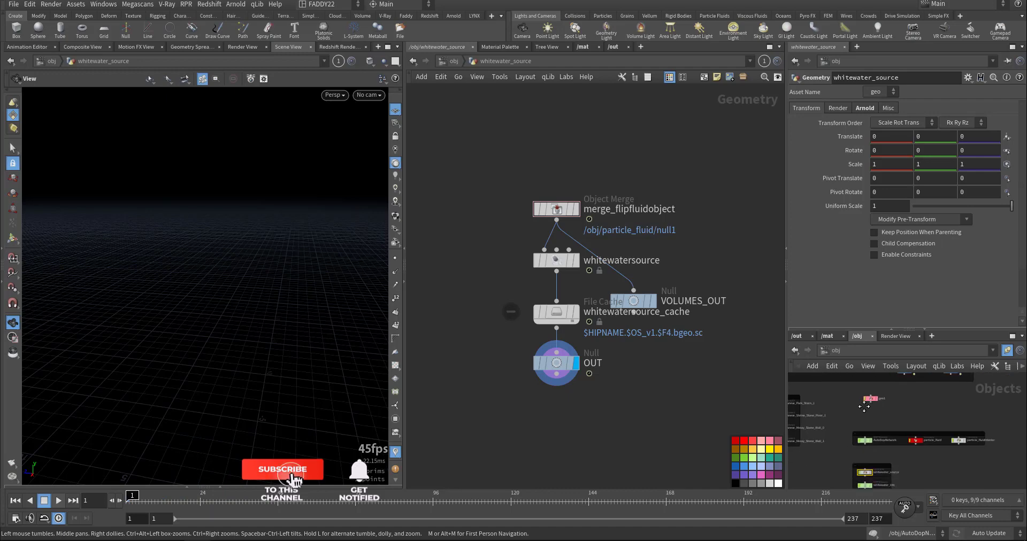
{"action": "middle_click_drag", "start_coordinate": [916, 463], "coordinate": [887, 412]}
{"action": "scroll", "coordinate": [887, 412], "scroll_direction": "up", "scroll_amount": 5}
{"action": "double_click", "coordinate": [890, 392]}
{"action": "scroll", "coordinate": [878, 433], "scroll_direction": "up", "scroll_amount": 3}
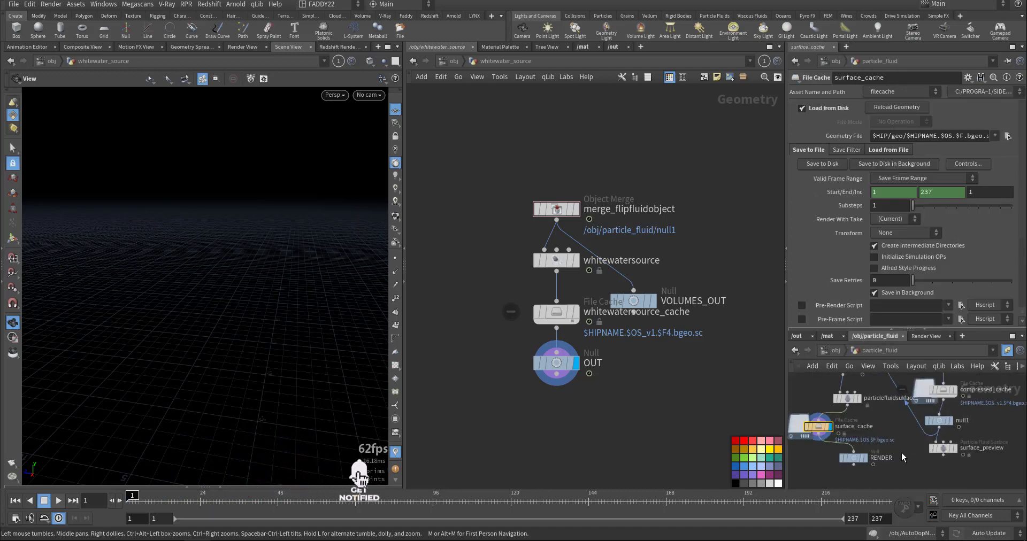
Trace null1 back through compressed_cache and fluidcompress1 in particle_fluid, and compare it with the source path of merge_flipfluidobject.
{"action": "left_click", "coordinate": [890, 459]}
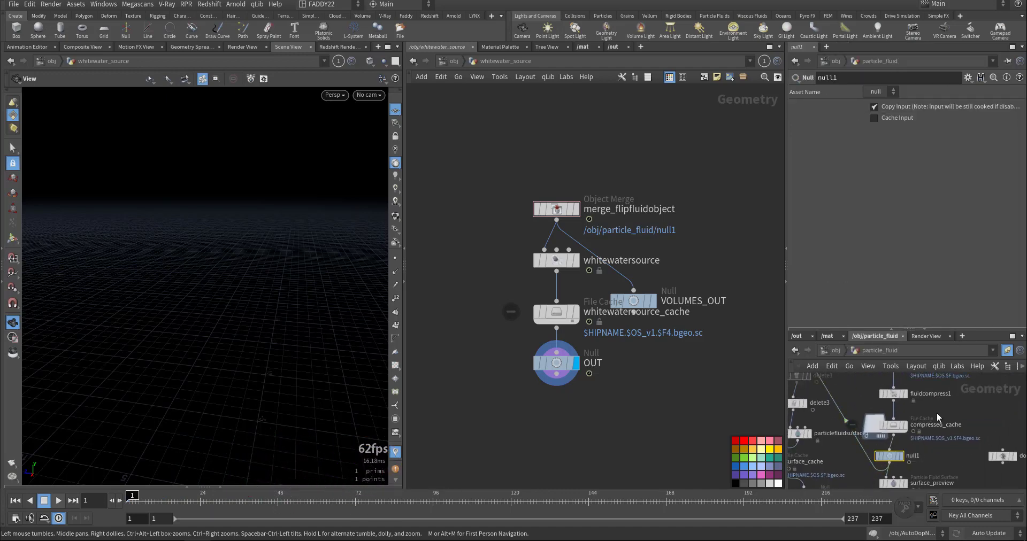
{"action": "middle_click_drag", "start_coordinate": [922, 399], "coordinate": [900, 425]}
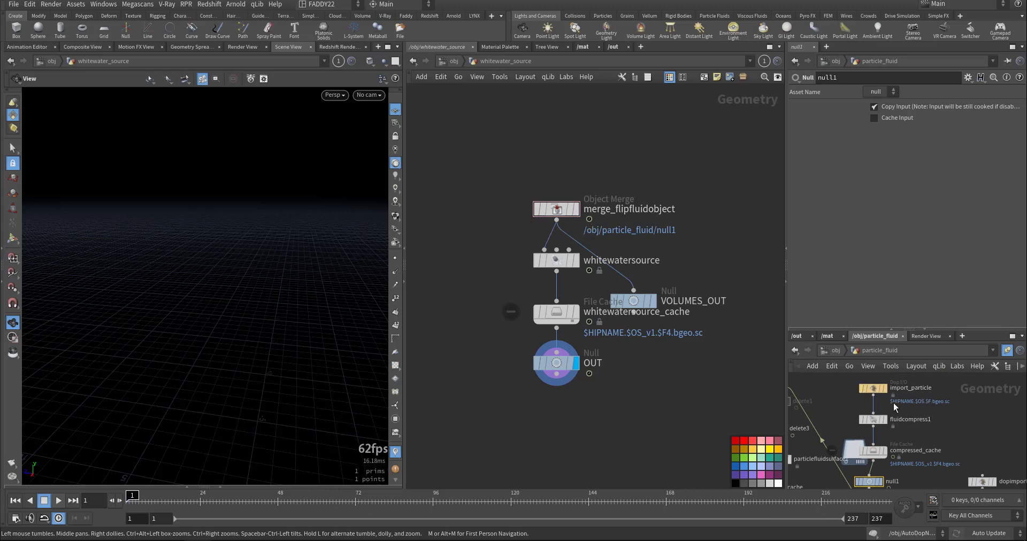
{"action": "middle_click_drag", "start_coordinate": [921, 477], "coordinate": [927, 414]}
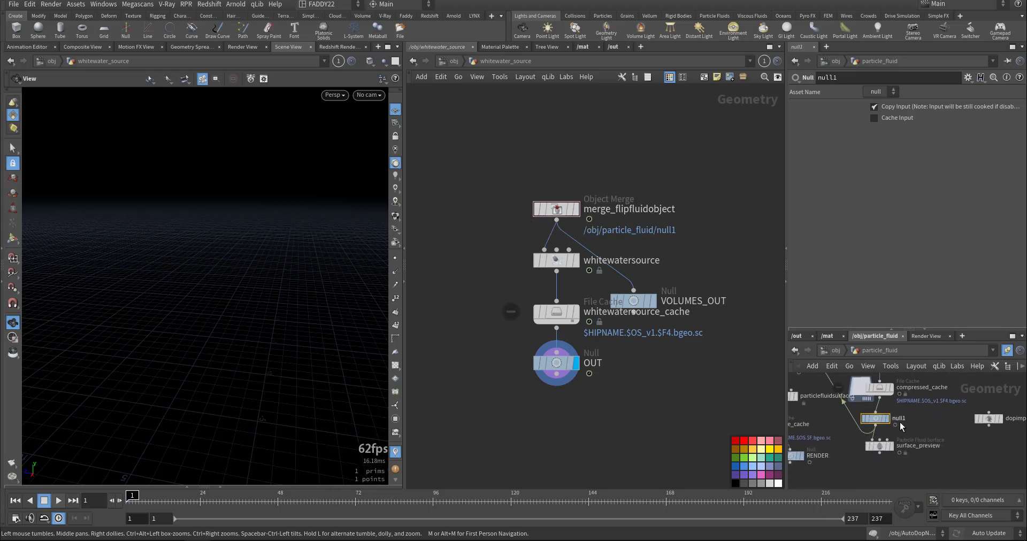
{"action": "middle_click_drag", "start_coordinate": [931, 409], "coordinate": [936, 469]}
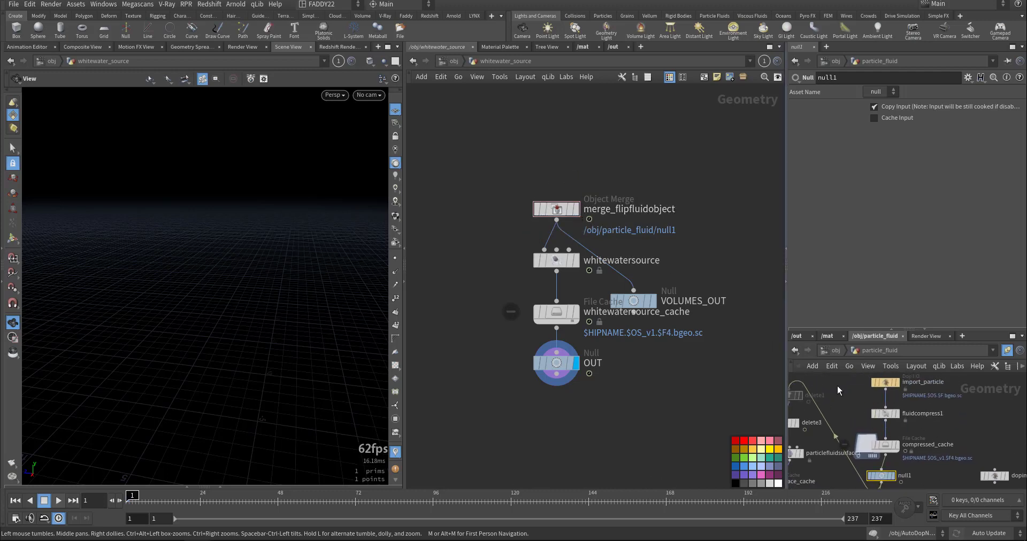
{"action": "middle_click_drag", "start_coordinate": [918, 478], "coordinate": [900, 406]}
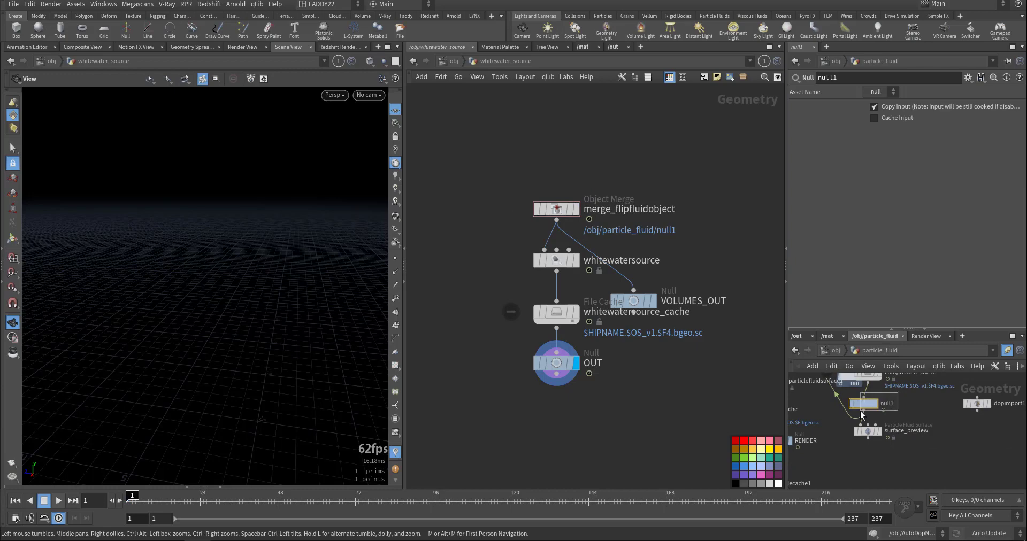
{"action": "left_click", "coordinate": [556, 208]}
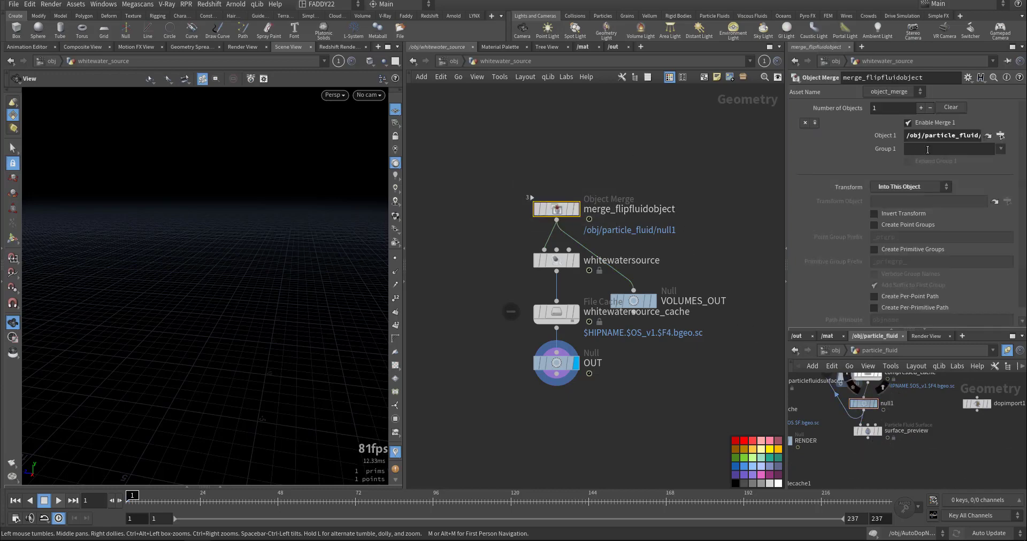
Display whitewatersource at frame 23 and review its Volumes, Acceleration, Curvature and Emission settings.
{"action": "left_click", "coordinate": [576, 261]}
{"action": "left_click", "coordinate": [556, 260]}
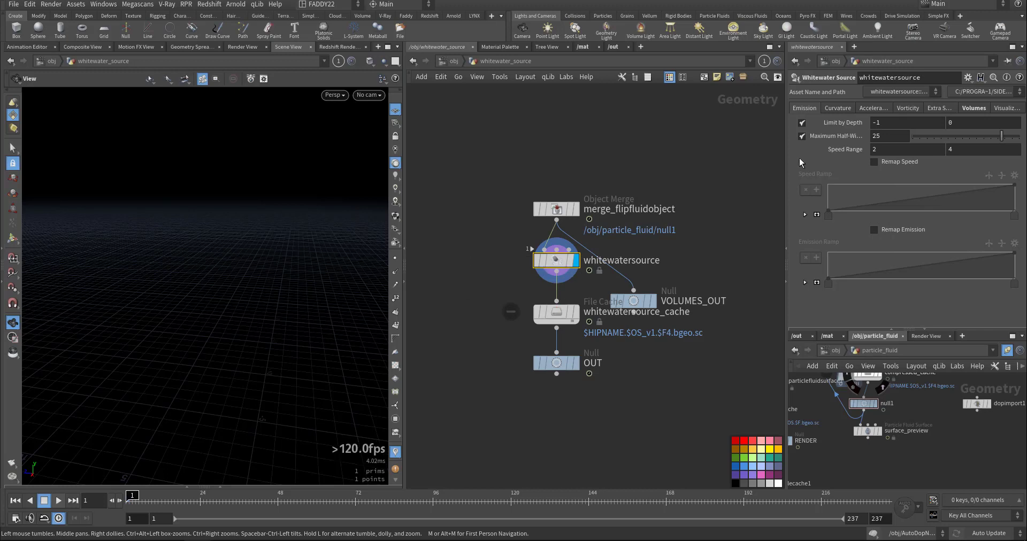
{"action": "left_click", "coordinate": [966, 109]}
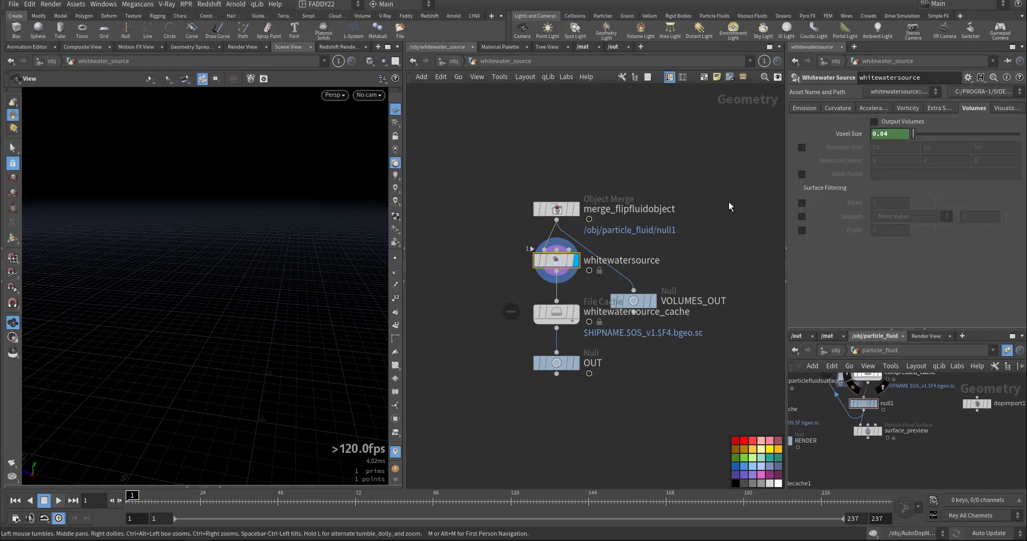
{"action": "left_click", "coordinate": [871, 108]}
{"action": "left_click", "coordinate": [838, 107]}
{"action": "left_click", "coordinate": [804, 108]}
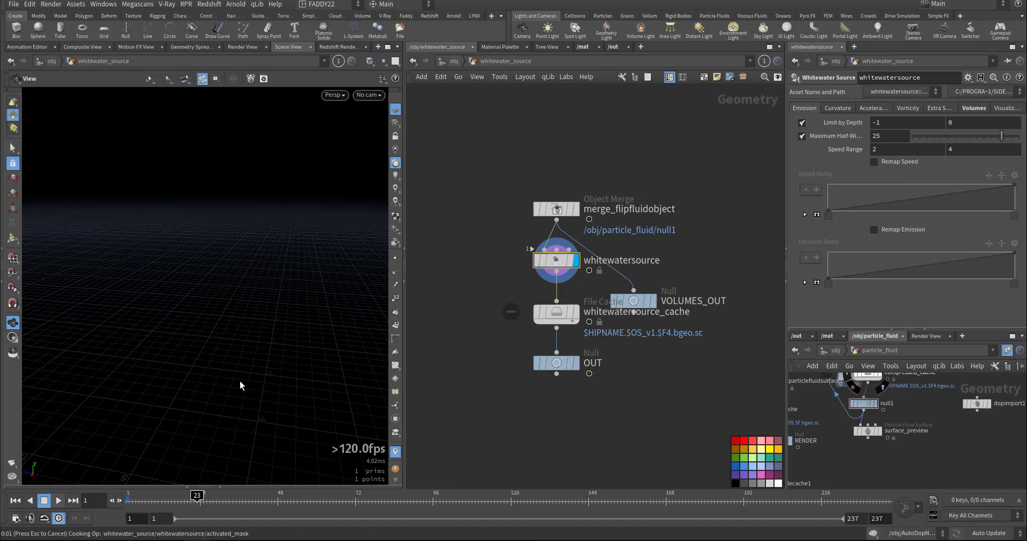
{"action": "left_click_drag", "start_coordinate": [239, 381], "coordinate": [301, 394]}
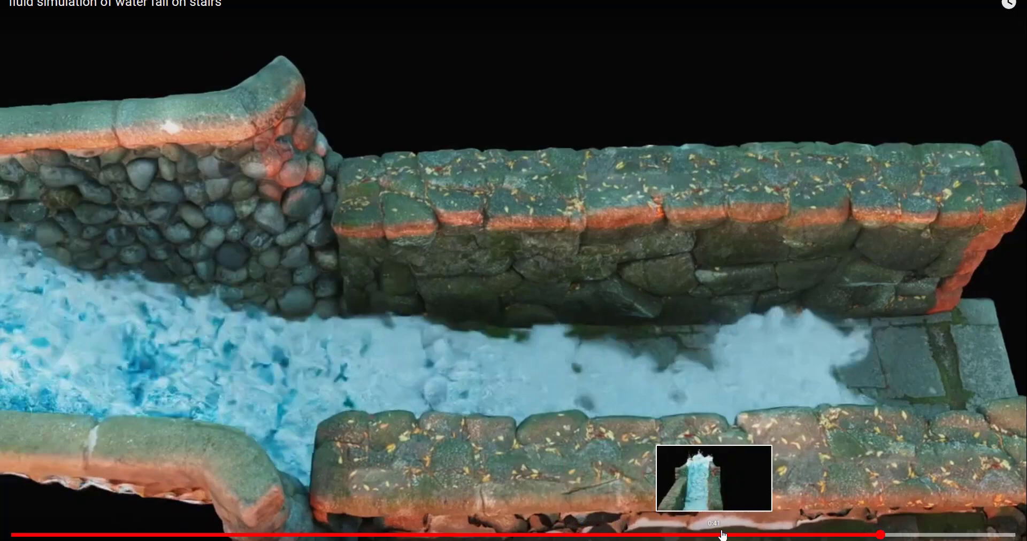
Switch to the video player, review the "fluid simulation of water fall on stairs" render from 0:17, and open the whitewater particle preview.
{"action": "left_click", "coordinate": [743, 535]}
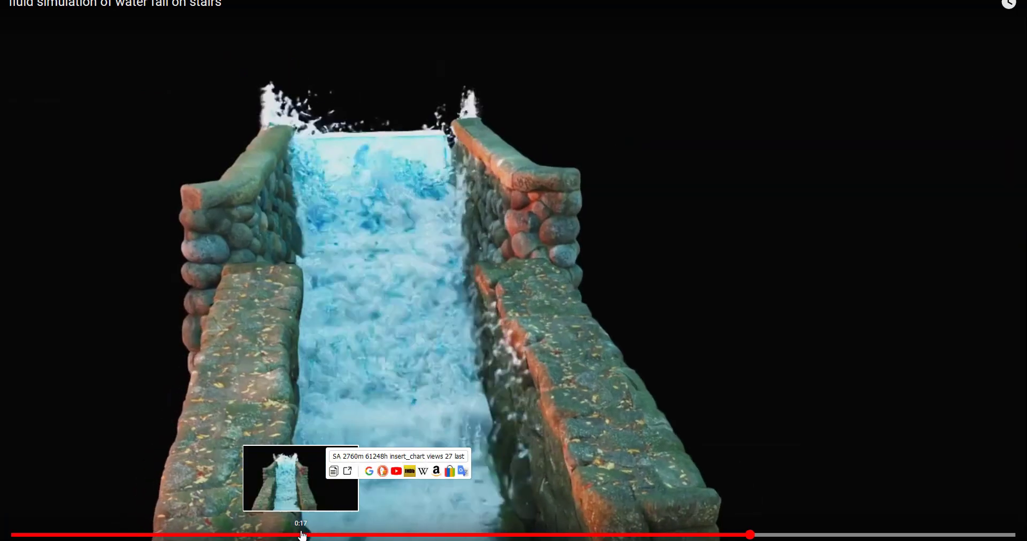
{"action": "left_click", "coordinate": [301, 535]}
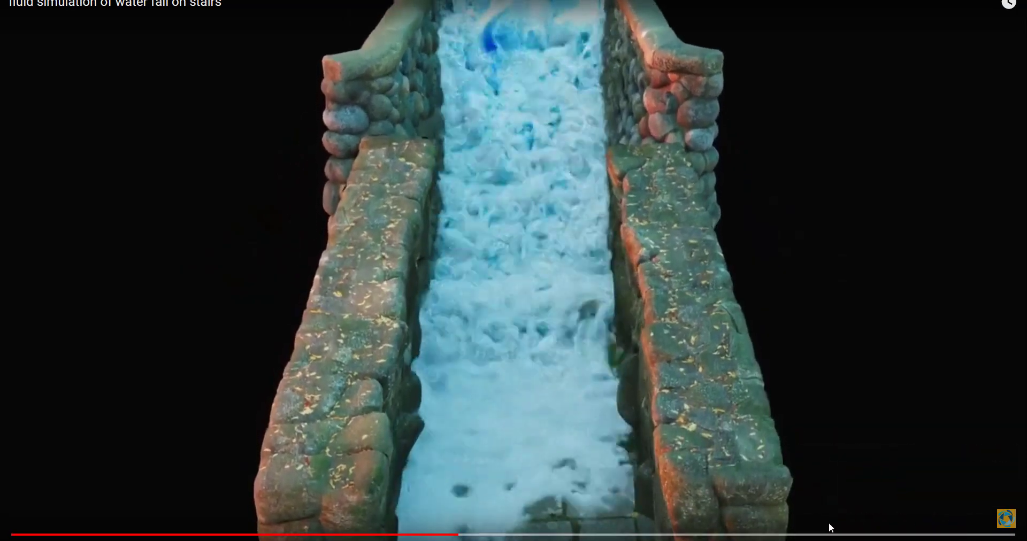
{"action": "left_click", "coordinate": [429, 395]}
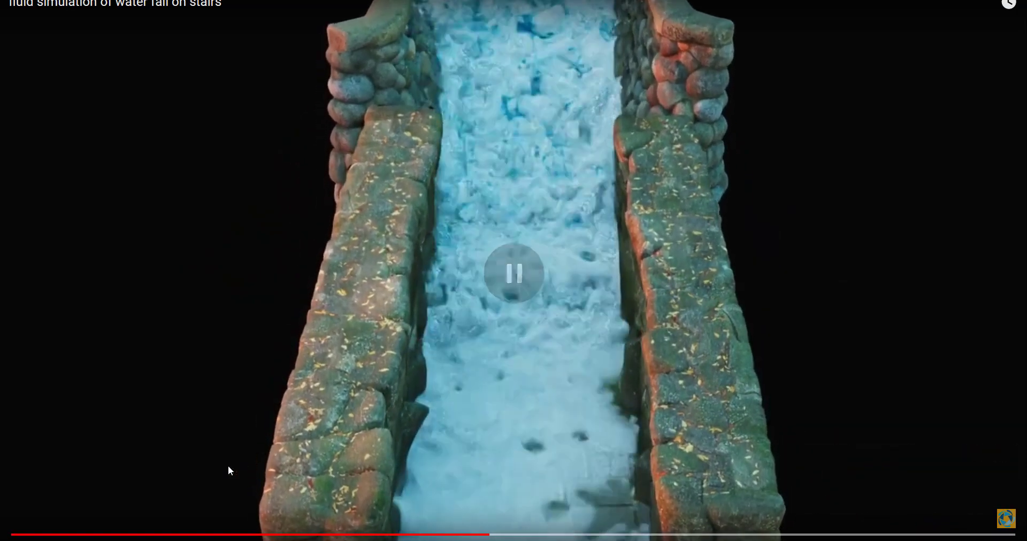
{"action": "double_click", "coordinate": [311, 348]}
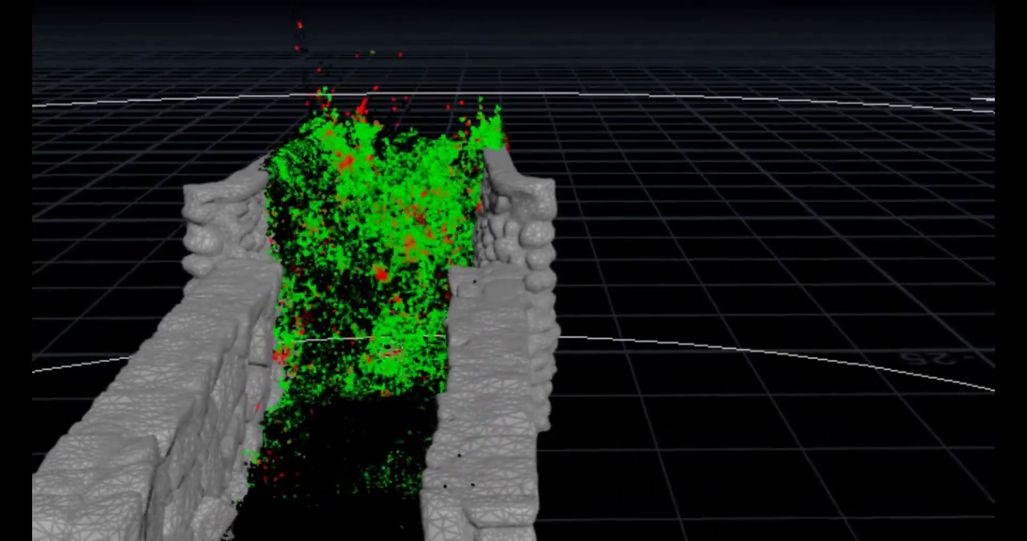
Switch back to Houdini and examine whitewatersource's emission volume at frame 23 up close.
{"action": "key", "text": "f"}
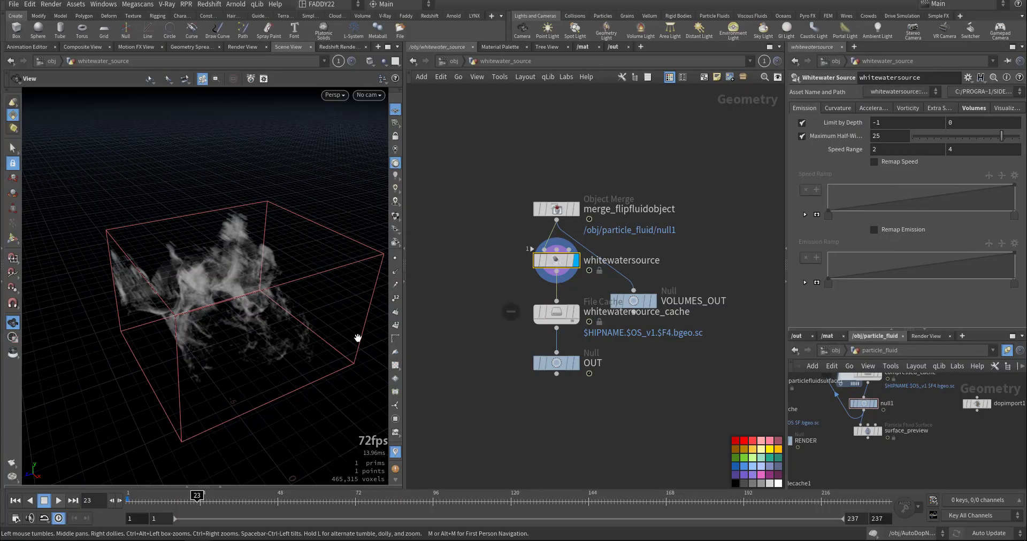
{"action": "left_click_drag", "start_coordinate": [241, 313], "coordinate": [229, 315]}
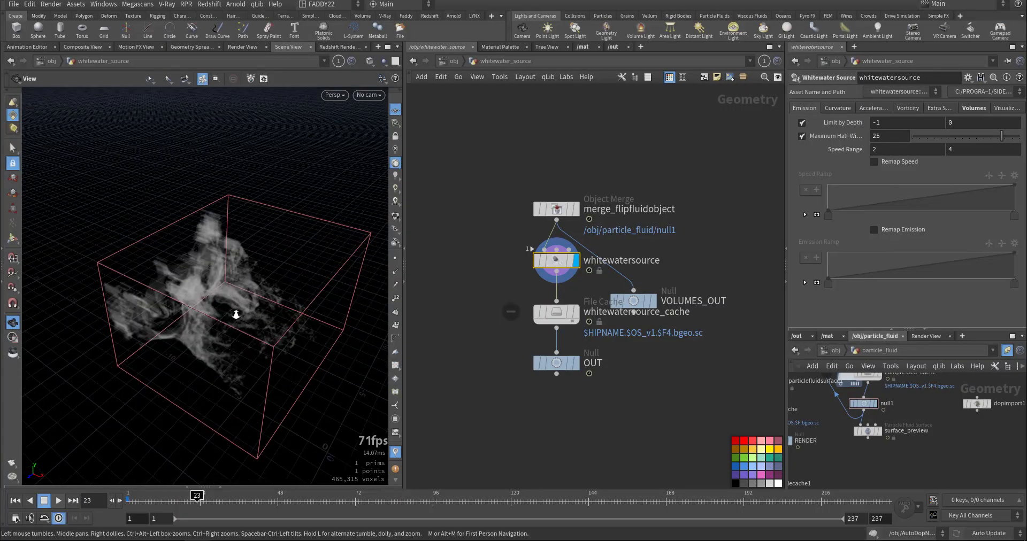
{"action": "right_click_drag", "start_coordinate": [229, 315], "coordinate": [250, 298]}
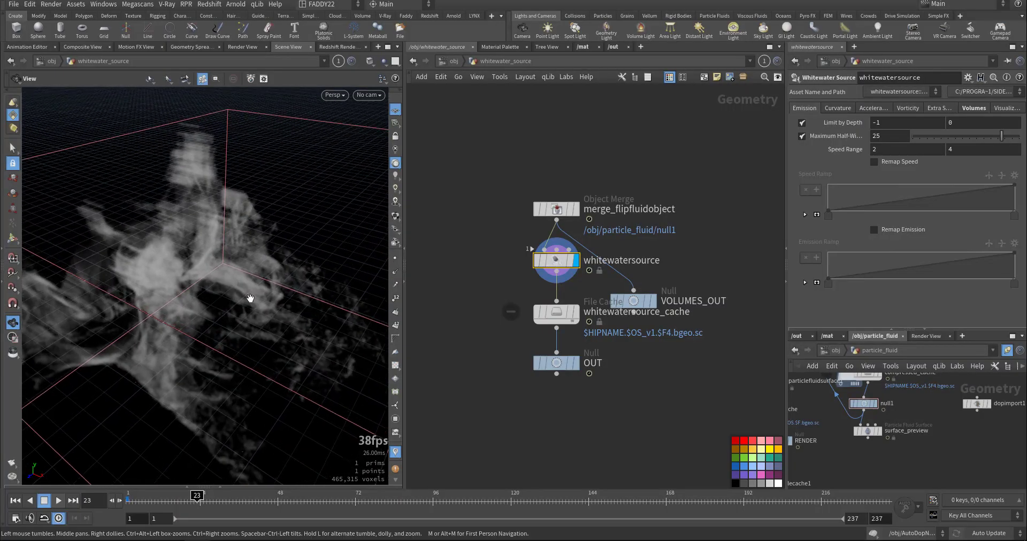
Inspect the node information of whitewatersource_cache, whitewatersource and OUT.
{"action": "middle_click", "coordinate": [556, 312]}
{"action": "middle_click", "coordinate": [553, 261]}
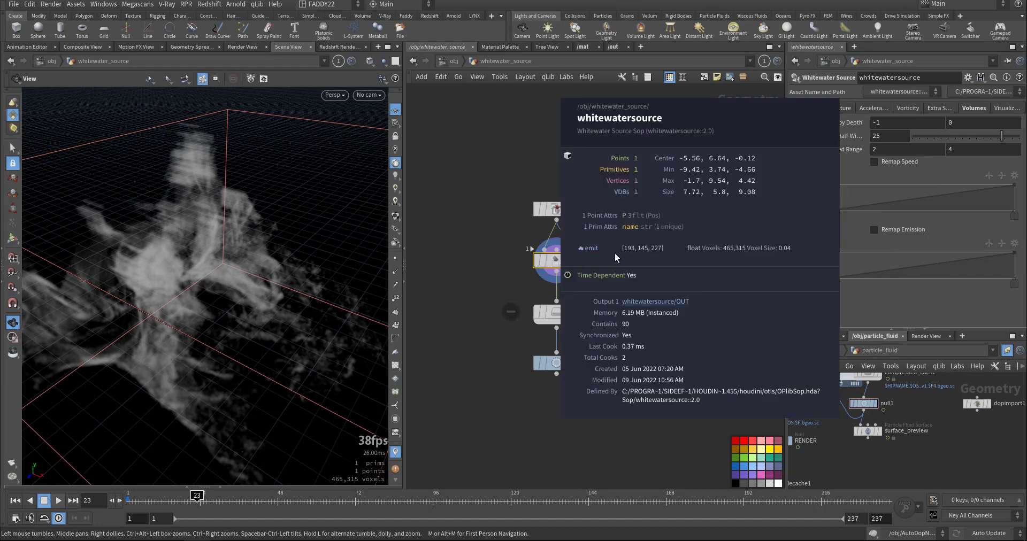
{"action": "middle_click", "coordinate": [561, 362]}
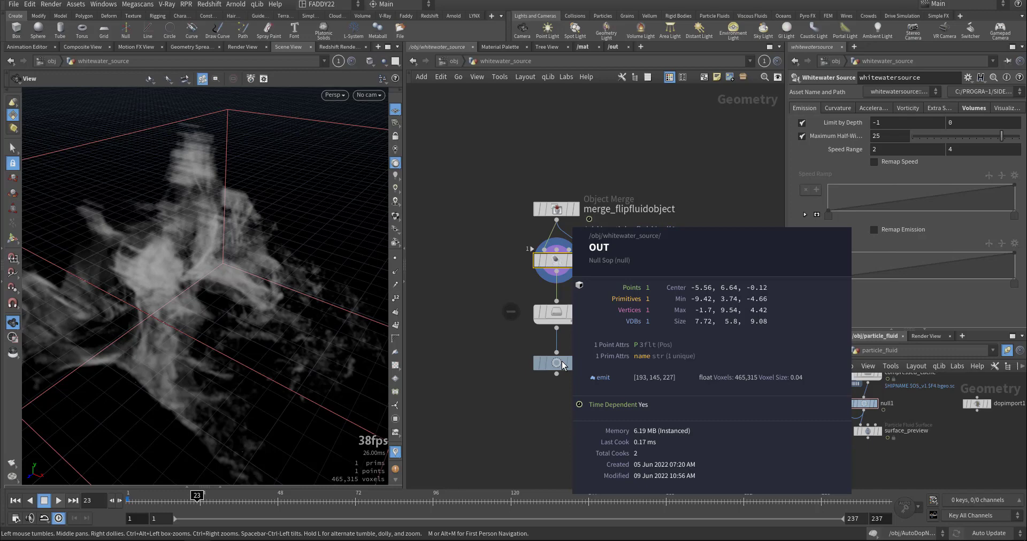
{"action": "mouse_move", "coordinate": [489, 291]}
{"action": "left_mouse_down"}
{"action": "mouse_move", "coordinate": [576, 329]}
{"action": "mouse_move", "coordinate": [481, 305]}
{"action": "left_mouse_up"}
Return to frame 1 and open the whitewater_sim network from the object level.
{"action": "left_click", "coordinate": [15, 501]}
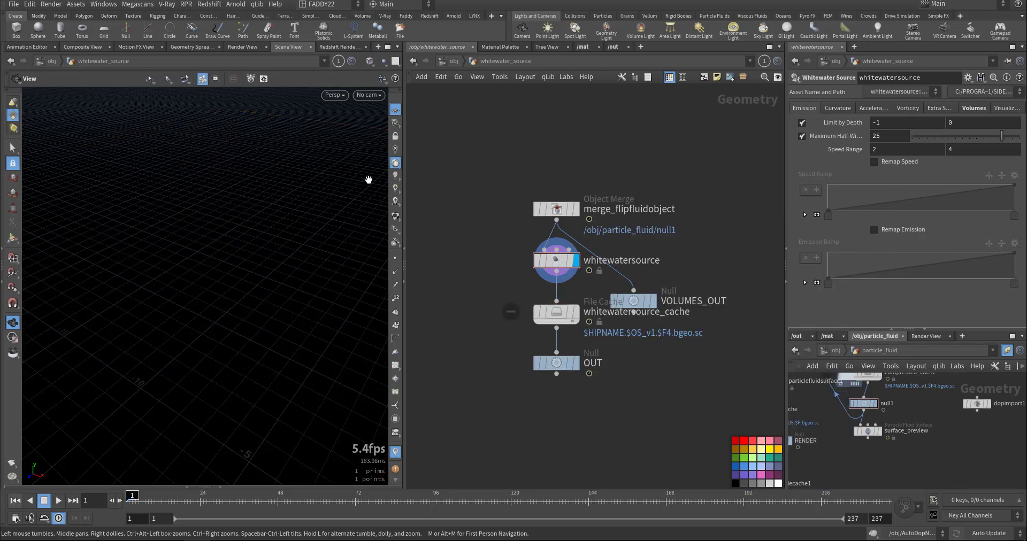
{"action": "key", "text": "u"}
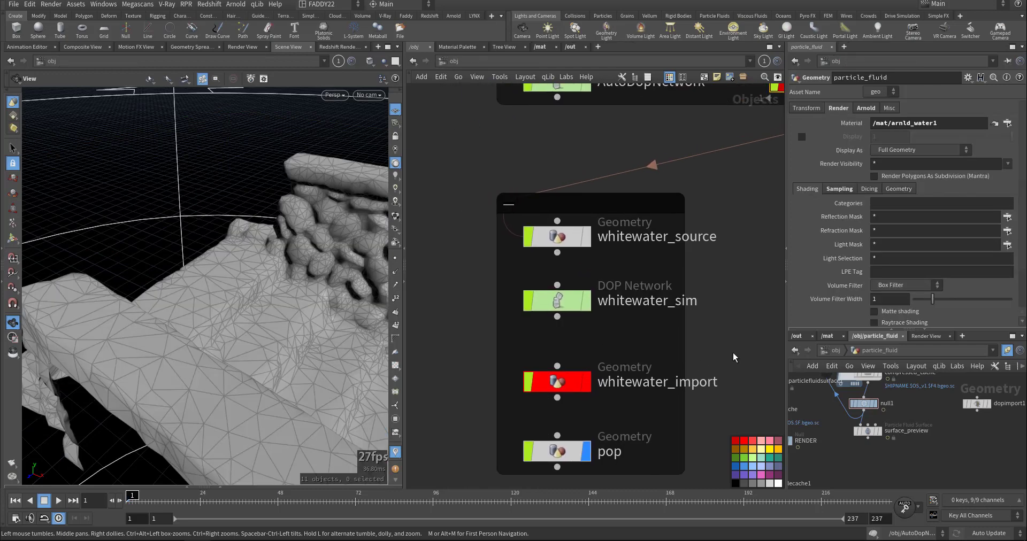
{"action": "left_click", "coordinate": [563, 293]}
{"action": "key", "text": "i"}
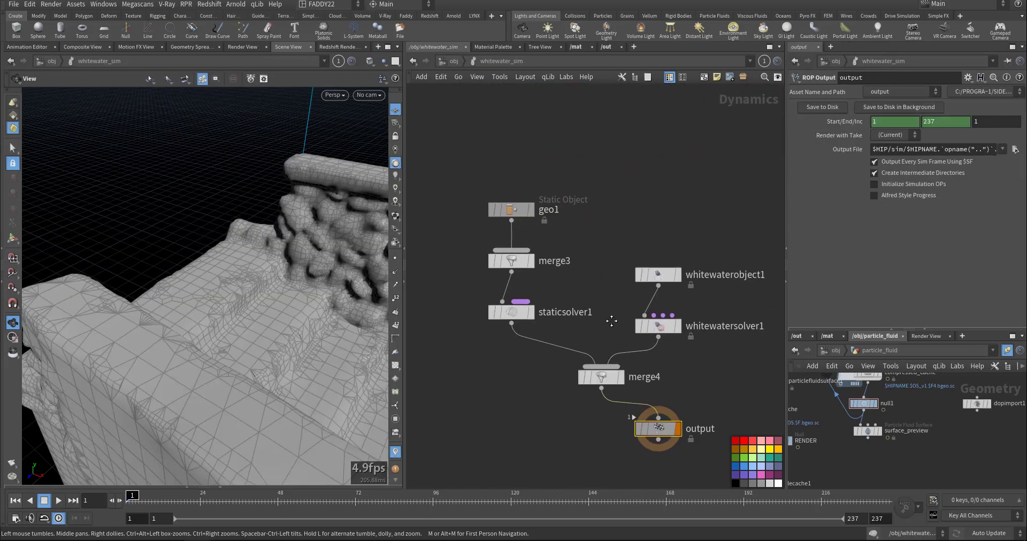
Examine the static collision branch of geo1, merge3 and staticsolver1 along with its stair collider geometry.
{"action": "left_click_drag", "start_coordinate": [572, 155], "coordinate": [454, 380]}
{"action": "scroll", "coordinate": [232, 351], "scroll_direction": "down", "scroll_amount": 5}
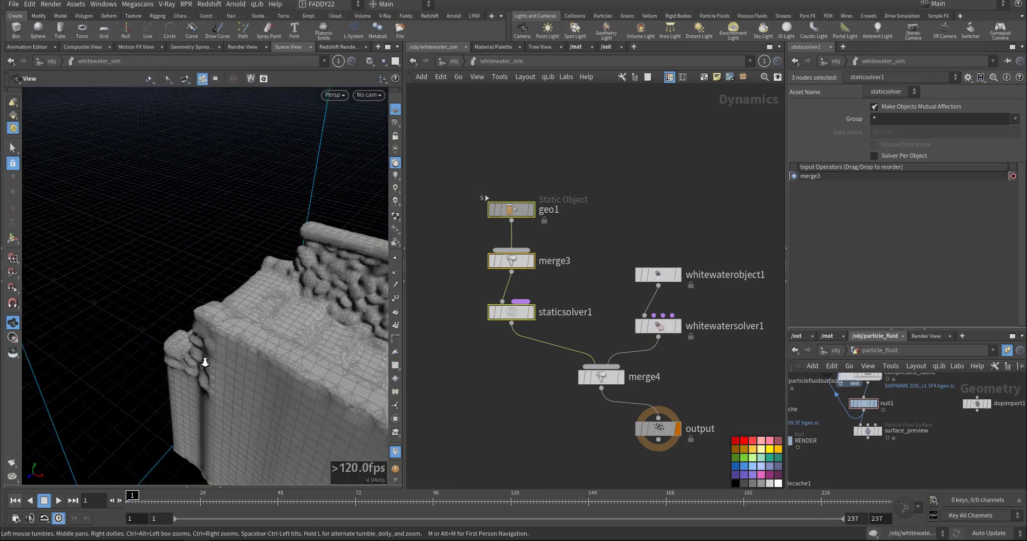
{"action": "left_click_drag", "start_coordinate": [231, 351], "coordinate": [223, 303]}
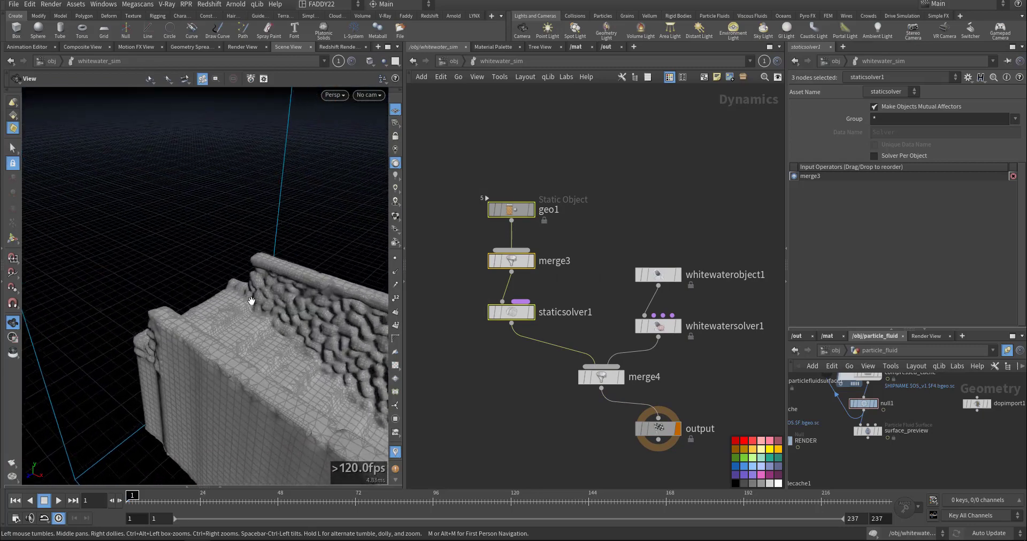
Review whitewaterobject1's Creation settings and whitewatersolver1's Limits, Forces, Foam and Emission settings.
{"action": "left_click", "coordinate": [670, 276]}
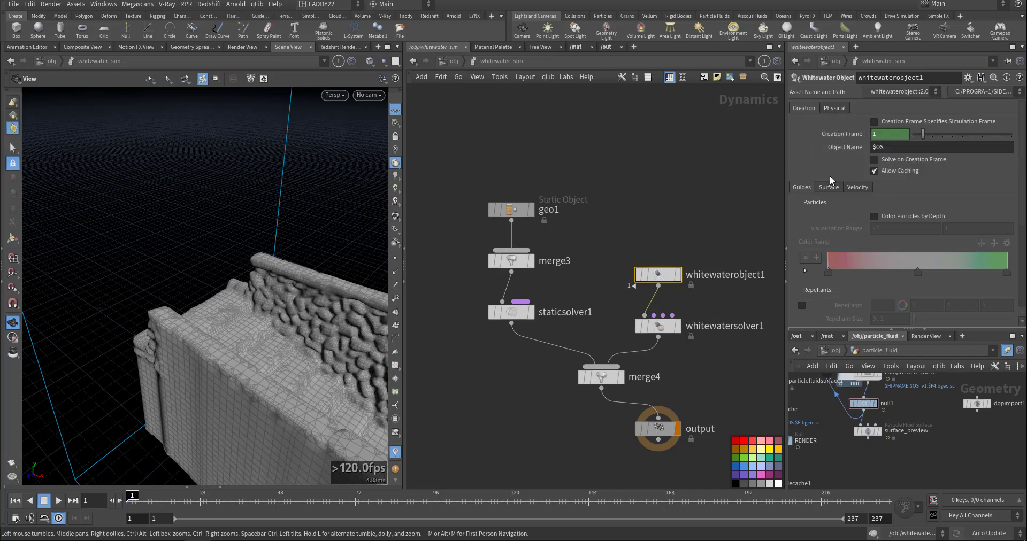
{"action": "scroll", "coordinate": [865, 298], "scroll_direction": "down", "scroll_amount": 3}
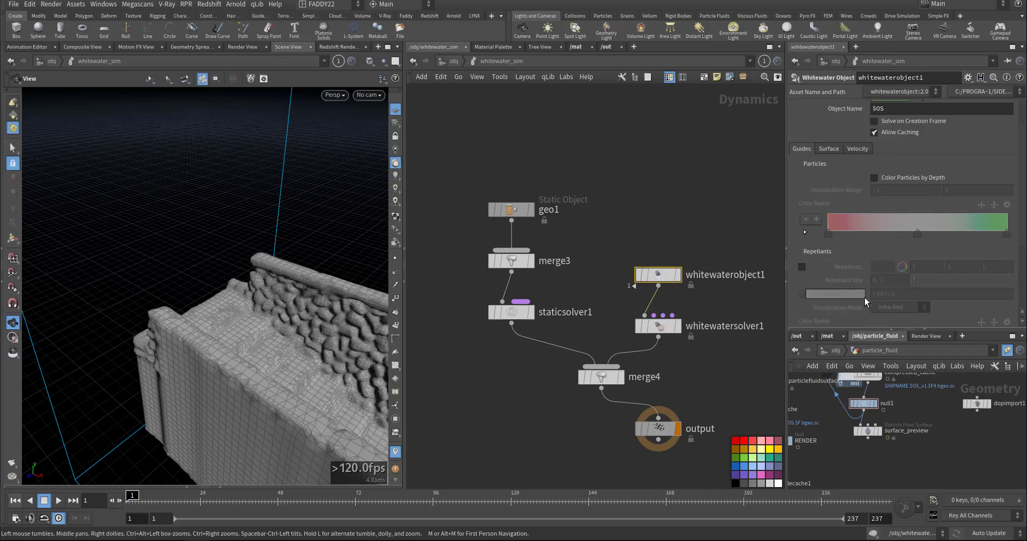
{"action": "left_click", "coordinate": [658, 326]}
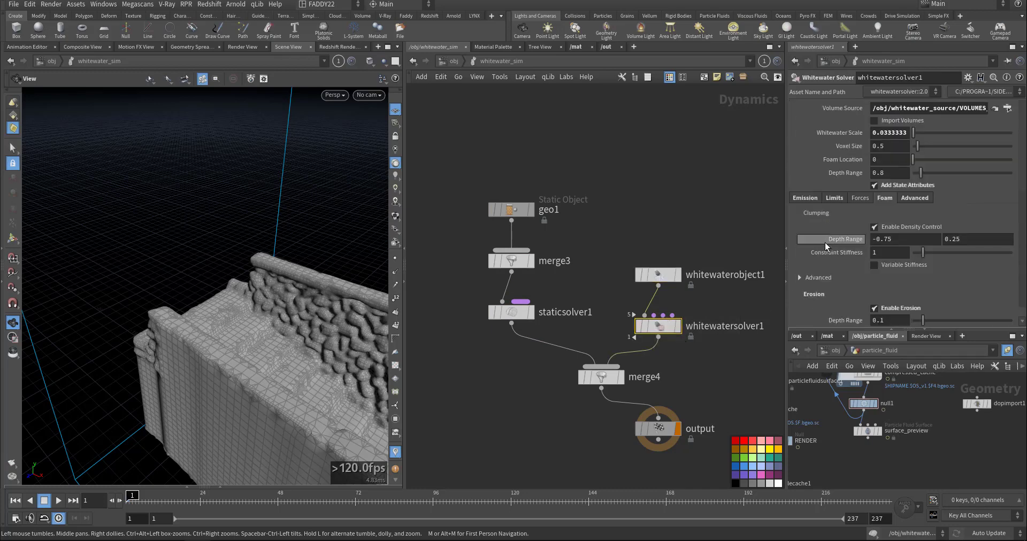
{"action": "left_click", "coordinate": [838, 198]}
{"action": "left_click", "coordinate": [804, 197]}
{"action": "left_click", "coordinate": [839, 198]}
{"action": "left_click", "coordinate": [864, 198]}
{"action": "left_click", "coordinate": [883, 198]}
{"action": "left_click", "coordinate": [804, 198]}
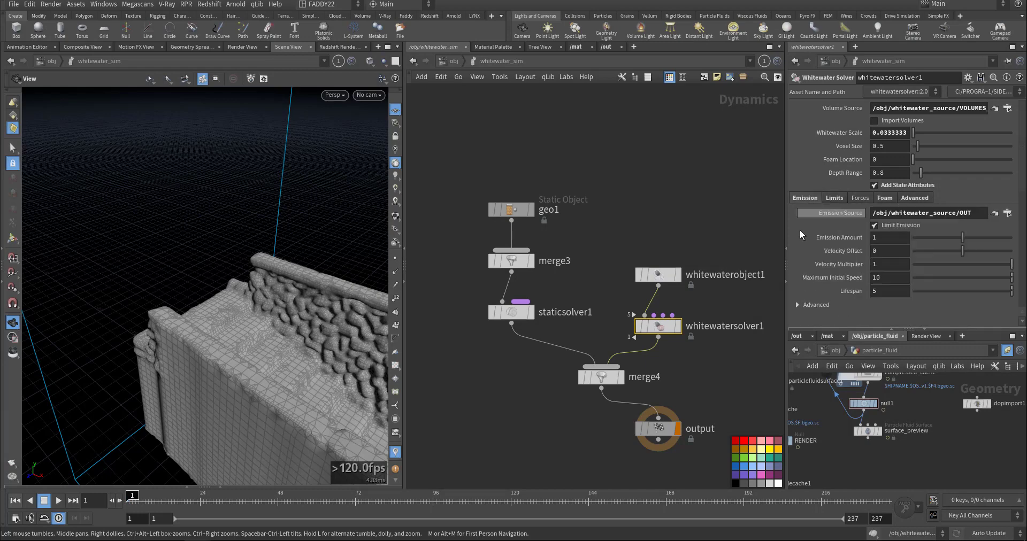
Examine whitewatersolver1's emission source, velocity and Lifespan parameters, including the aging rates in its Advanced emission section.
{"action": "scroll", "coordinate": [868, 284], "scroll_direction": "down", "scroll_amount": 3}
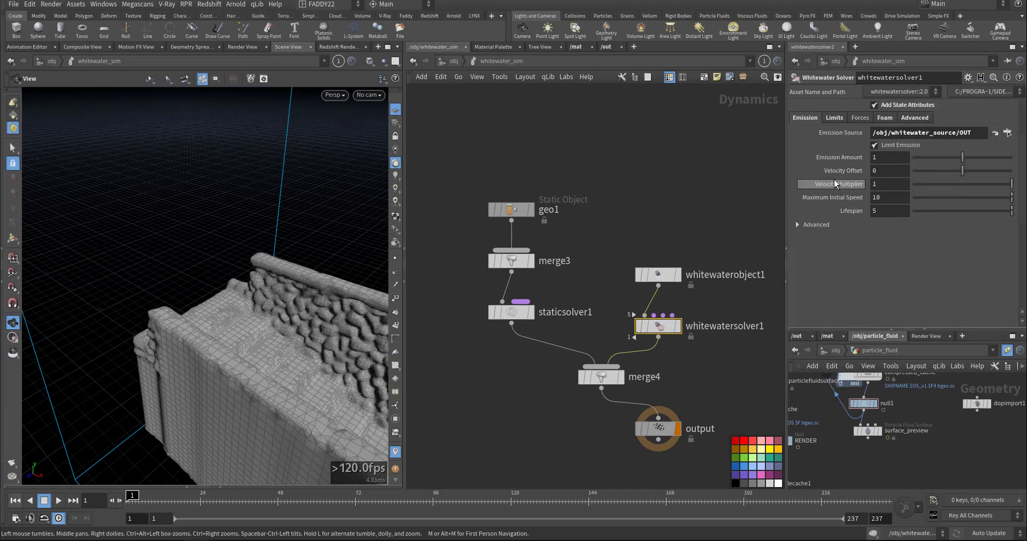
{"action": "scroll", "coordinate": [826, 246], "scroll_direction": "up", "scroll_amount": 1}
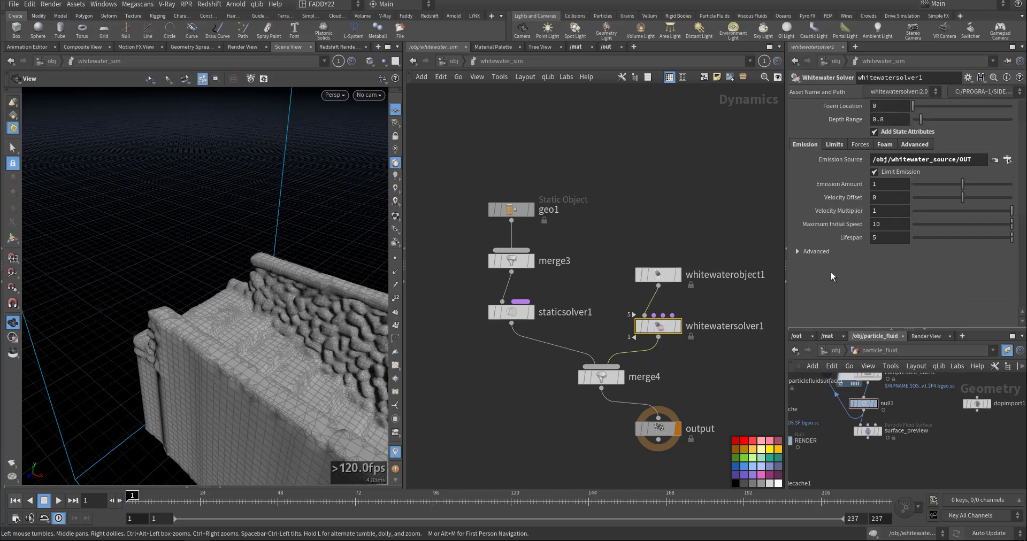
{"action": "double_click", "coordinate": [872, 198]}
{"action": "left_click", "coordinate": [797, 252]}
{"action": "scroll", "coordinate": [827, 298], "scroll_direction": "down", "scroll_amount": 3}
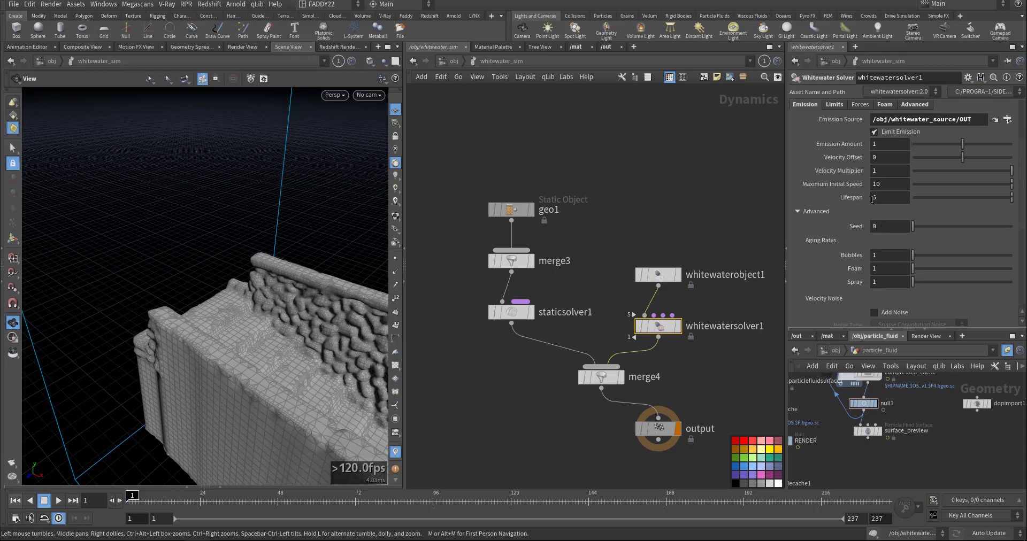
{"action": "double_click", "coordinate": [875, 282]}
{"action": "left_click", "coordinate": [883, 198]}
{"action": "double_click", "coordinate": [883, 198]}
{"action": "left_click", "coordinate": [682, 226]}
Open AutoDopNetwork in the secondary network editor alongside the whitewater_sim network.
{"action": "middle_click_drag", "start_coordinate": [826, 432], "coordinate": [860, 461]}
{"action": "middle_click_drag", "start_coordinate": [699, 386], "coordinate": [643, 389]}
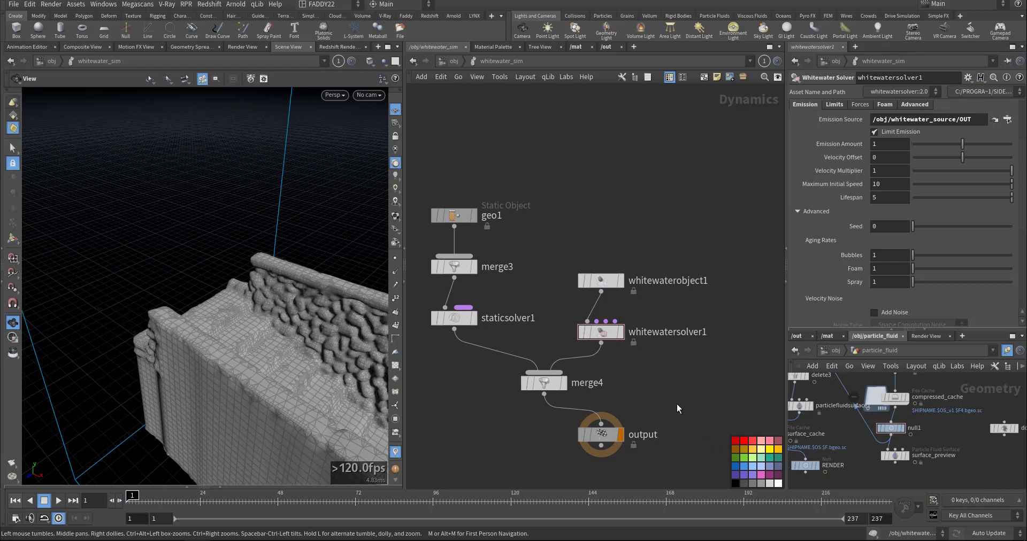
{"action": "left_click", "coordinate": [840, 350]}
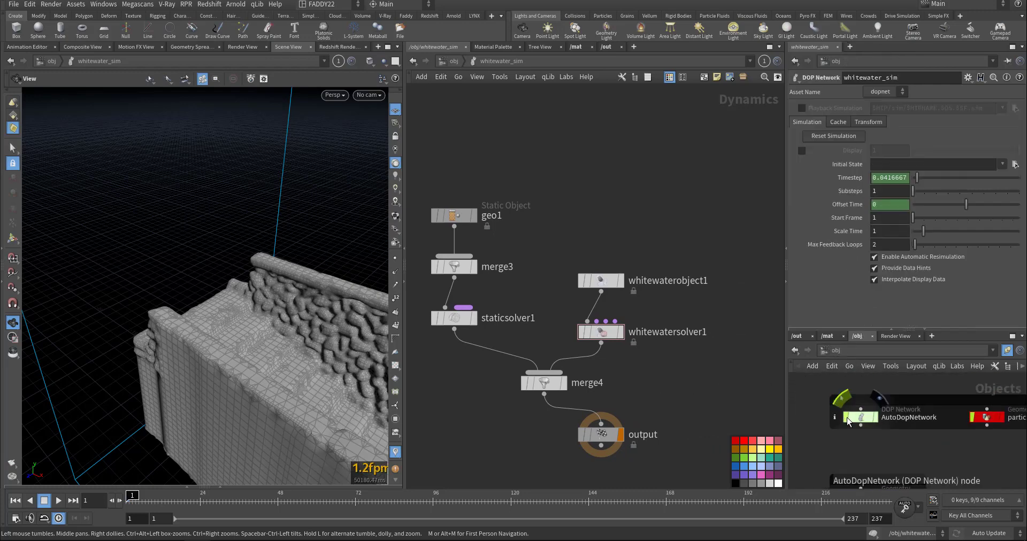
{"action": "double_click", "coordinate": [858, 406]}
Select flipsolver1 in AutoDopNetwork and check its Volume Motion settings and its Vorticity options under Particle Motion.
{"action": "scroll", "coordinate": [914, 429], "scroll_direction": "up", "scroll_amount": 3}
{"action": "middle_click_drag", "start_coordinate": [914, 429], "coordinate": [930, 469]}
{"action": "scroll", "coordinate": [925, 451], "scroll_direction": "up", "scroll_amount": 4}
{"action": "left_click_drag", "start_coordinate": [833, 400], "coordinate": [833, 400]}
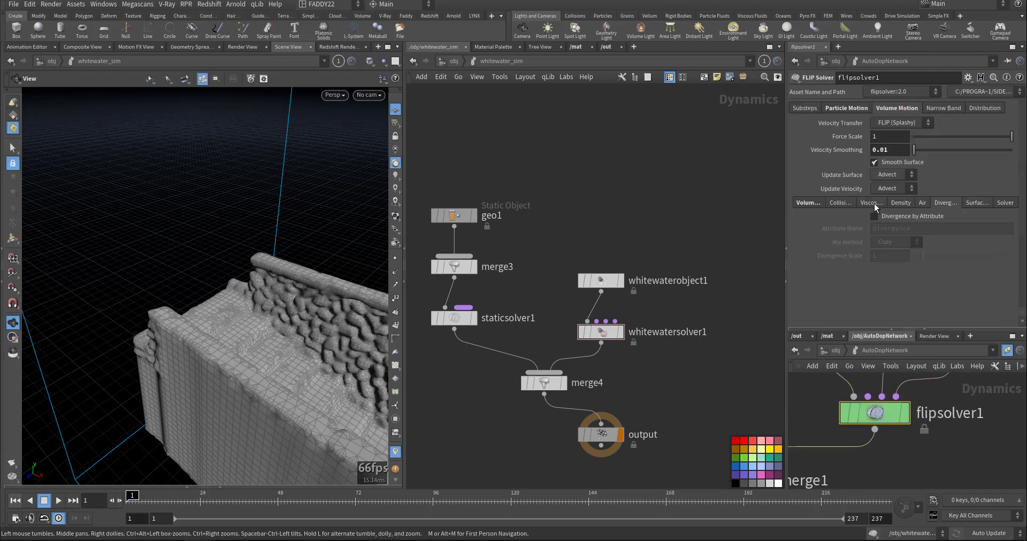
{"action": "left_click", "coordinate": [845, 108]}
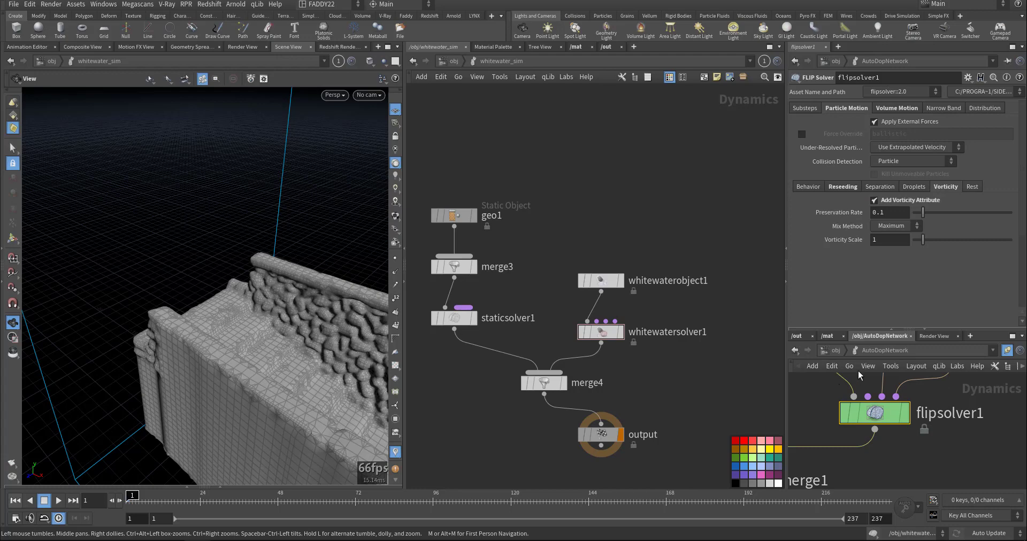
Open whitewater_source in the secondary network editor and check whitewatersource's Vorticity emission settings.
{"action": "left_click", "coordinate": [833, 350]}
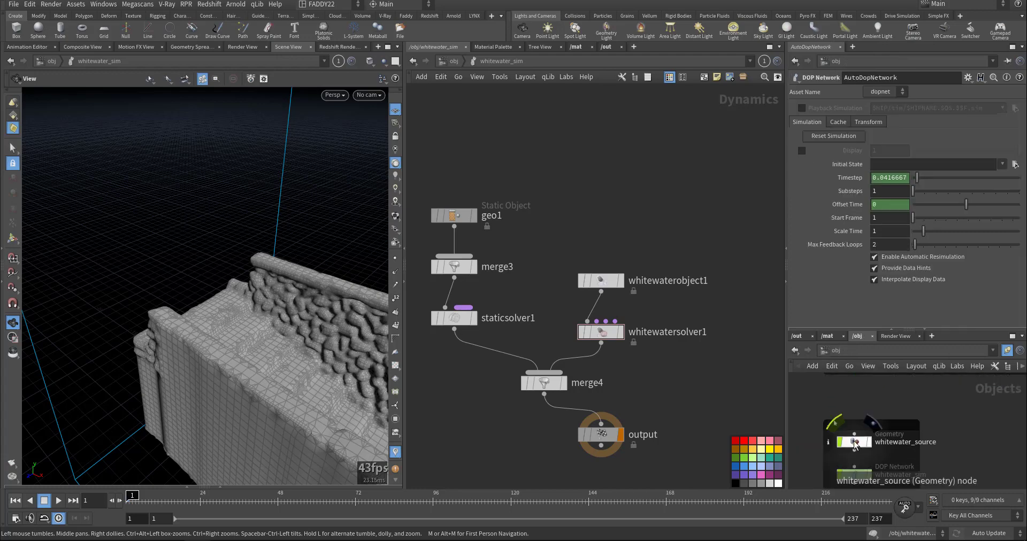
{"action": "left_click", "coordinate": [854, 443]}
{"action": "double_click", "coordinate": [855, 444]}
{"action": "left_click", "coordinate": [906, 109]}
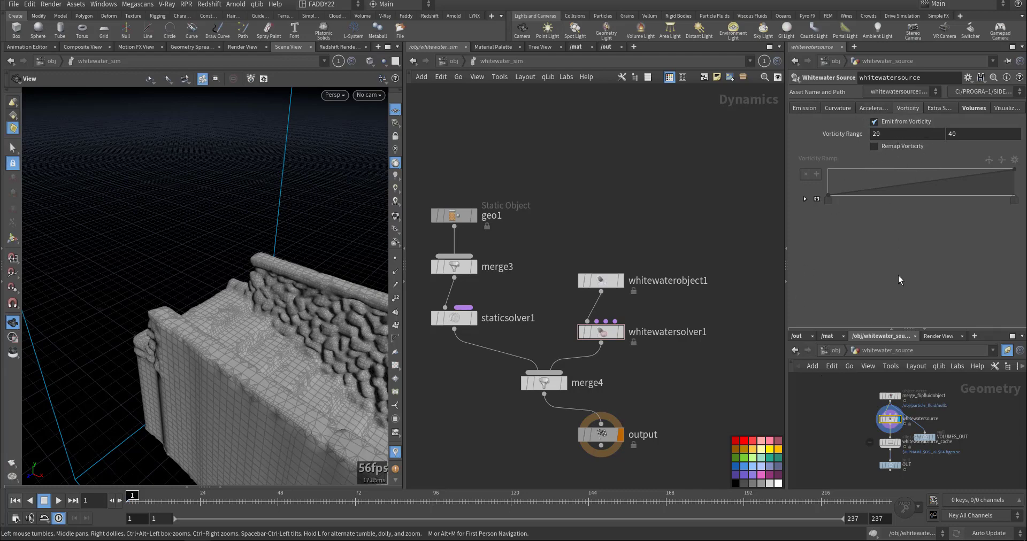
Look over the parameters of whitewaterobject1 and the Emission settings of whitewatersolver1 in the whitewater_sim network.
{"action": "key", "text": "Up"}
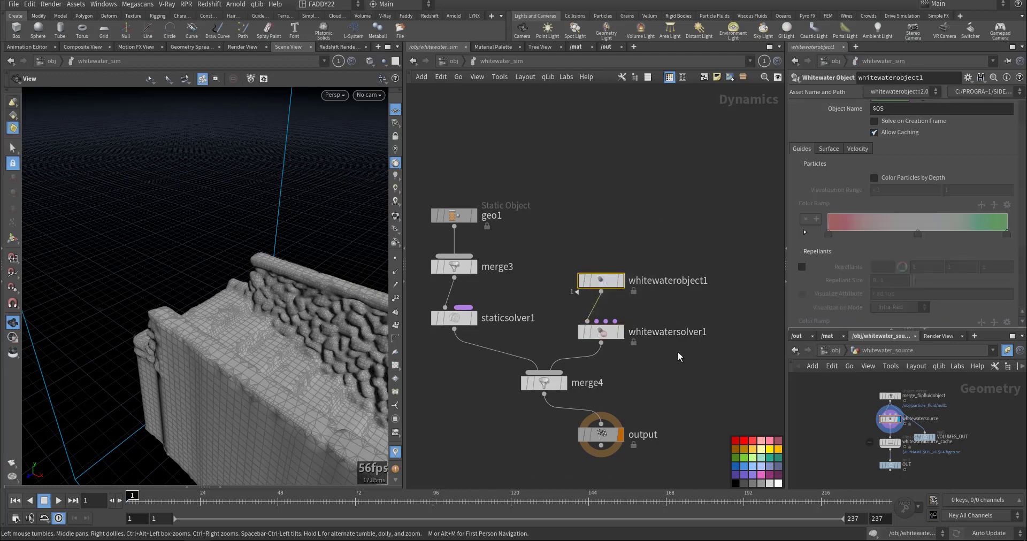
{"action": "key", "text": "Down"}
{"action": "scroll", "coordinate": [837, 270], "scroll_direction": "up", "scroll_amount": 3}
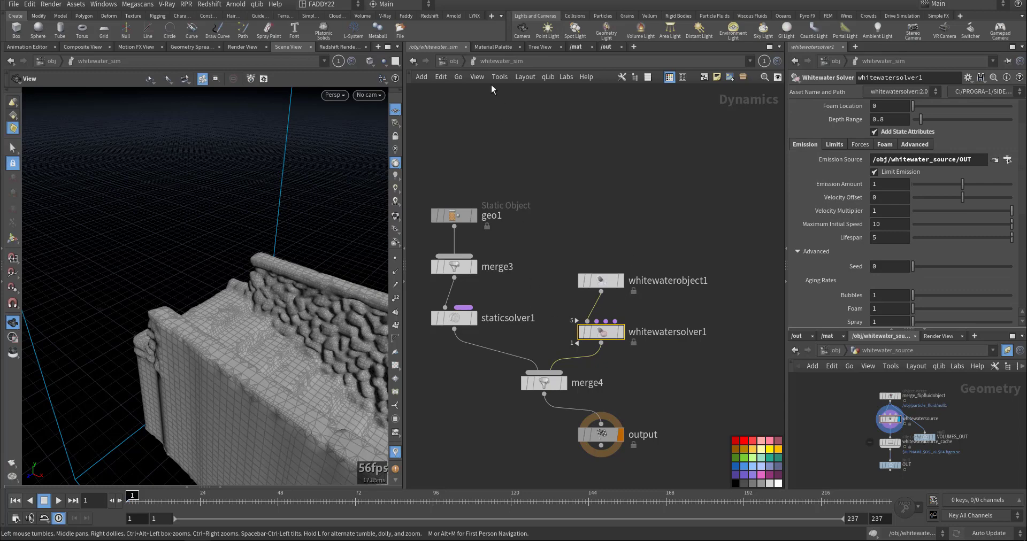
Open whitewater_import from the object level and display the import_whitewater1 file cache at frame 29.
{"action": "left_click", "coordinate": [438, 65]}
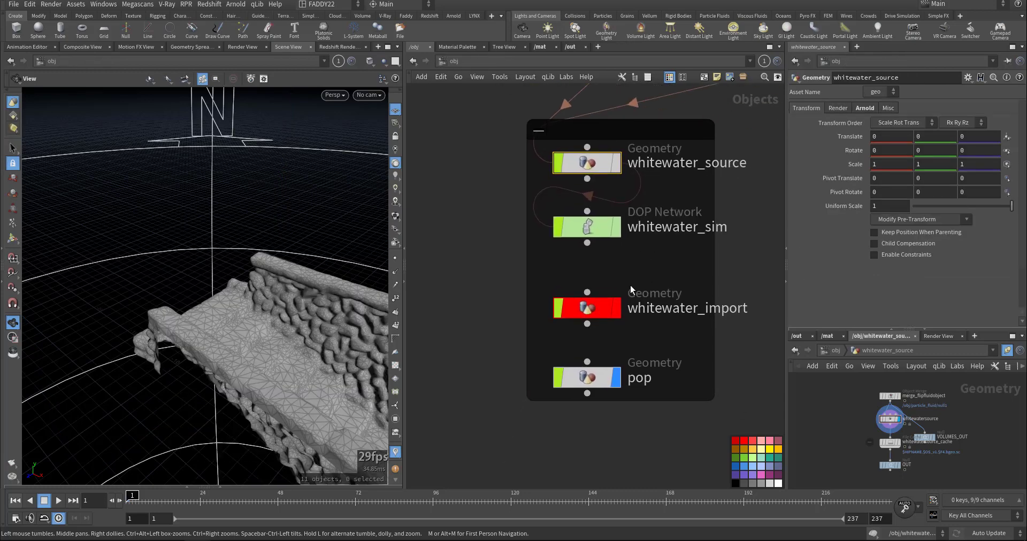
{"action": "double_click", "coordinate": [596, 307]}
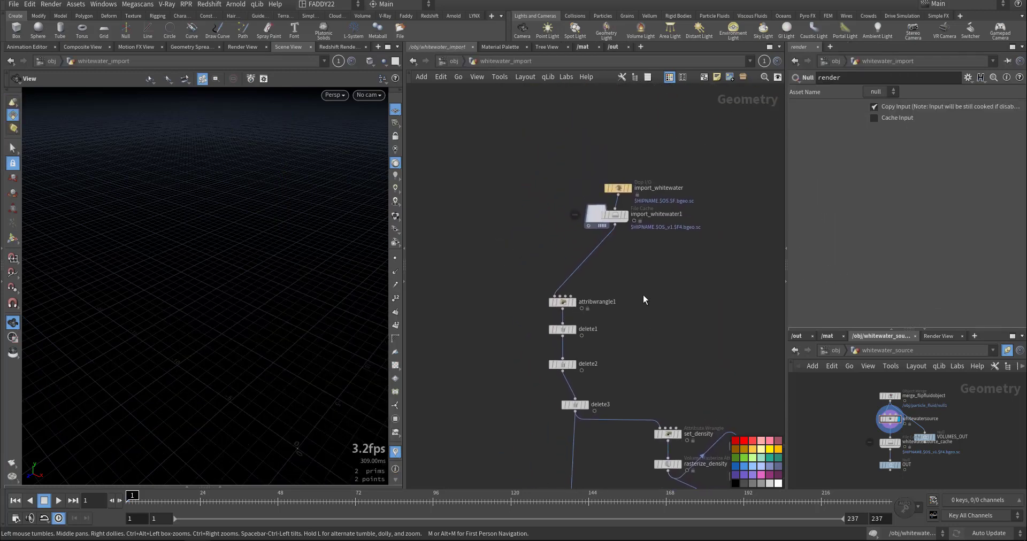
{"action": "scroll", "coordinate": [642, 291], "scroll_direction": "up", "scroll_amount": 1}
{"action": "left_click", "coordinate": [623, 200]}
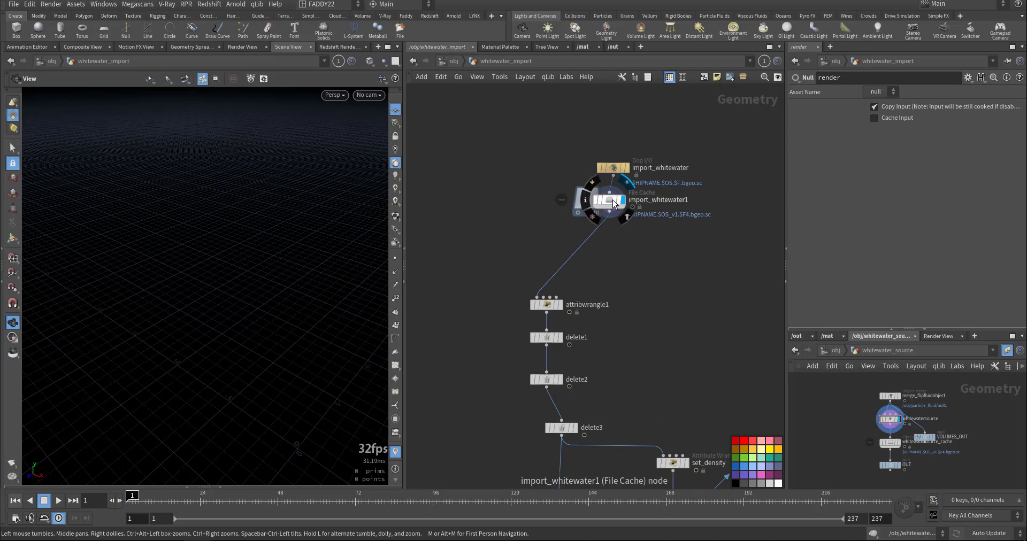
{"action": "left_click", "coordinate": [215, 506]}
{"action": "middle_click_drag", "start_coordinate": [508, 404], "coordinate": [576, 361]}
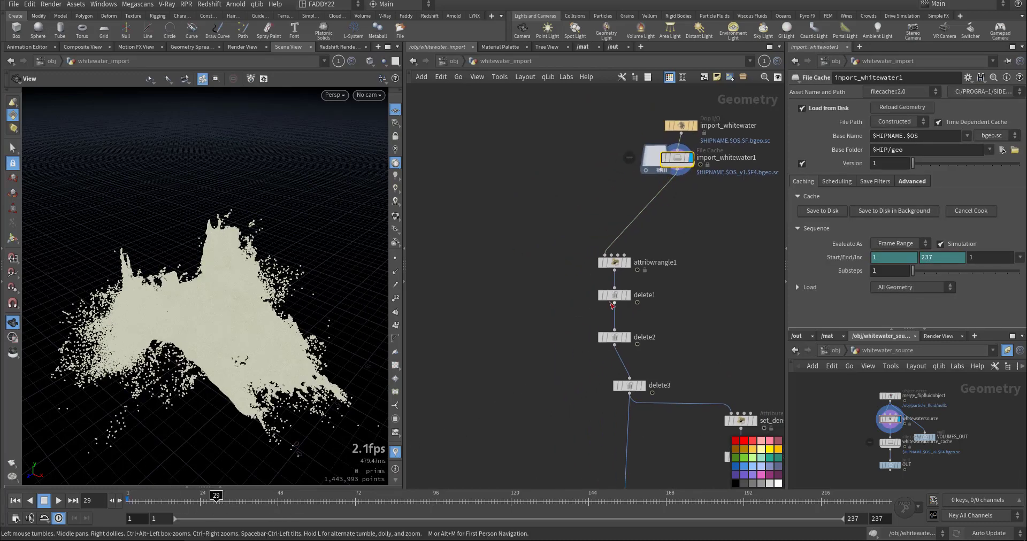
Display attribwrangle1 and examine its spray, foam and bubble particle colours from several angles at frames 29 and 63.
{"action": "left_click", "coordinate": [627, 263]}
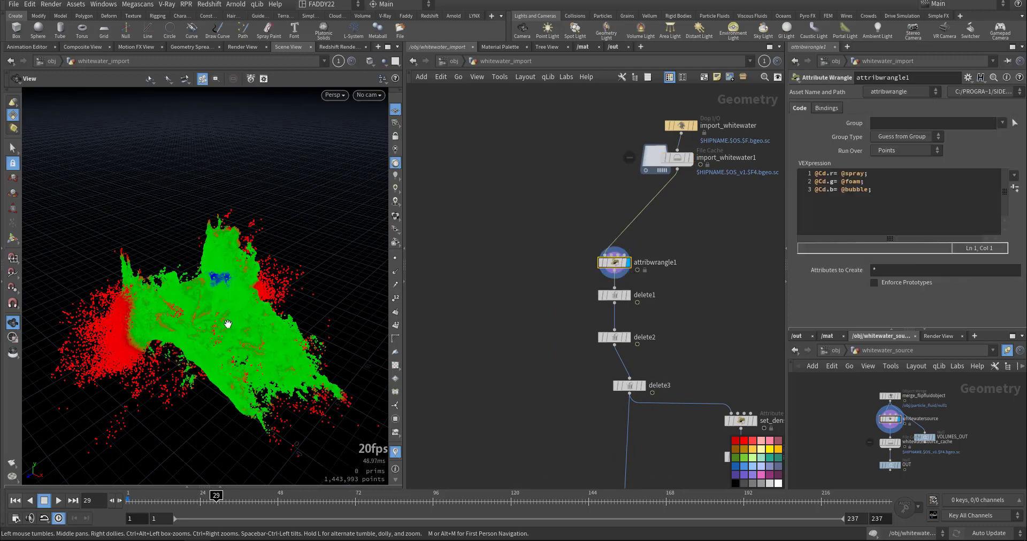
{"action": "left_click_drag", "start_coordinate": [229, 323], "coordinate": [252, 316]}
{"action": "right_click_drag", "start_coordinate": [252, 316], "coordinate": [300, 307]}
{"action": "left_click", "coordinate": [325, 501]}
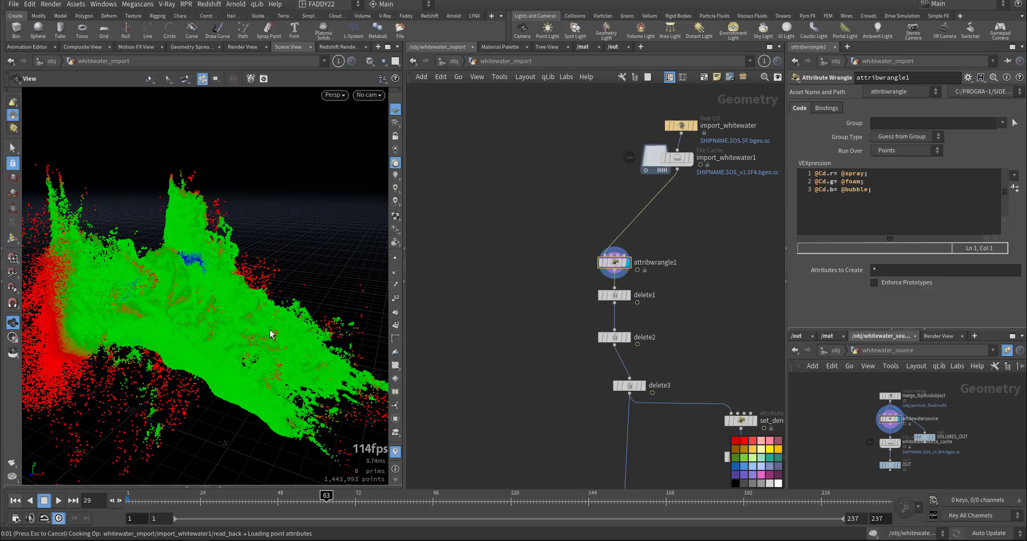
{"action": "left_click_drag", "start_coordinate": [275, 359], "coordinate": [223, 303]}
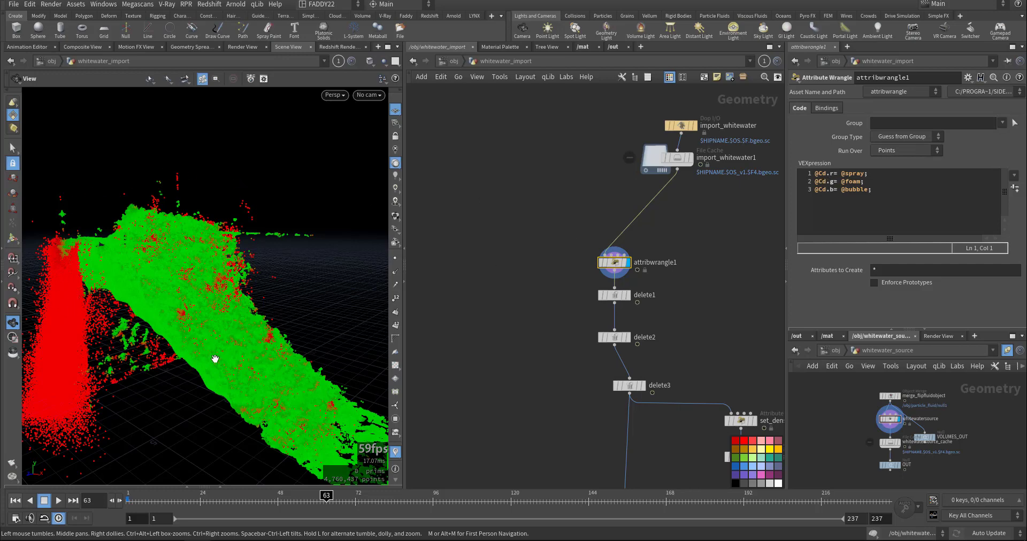
{"action": "left_click_drag", "start_coordinate": [321, 405], "coordinate": [209, 412]}
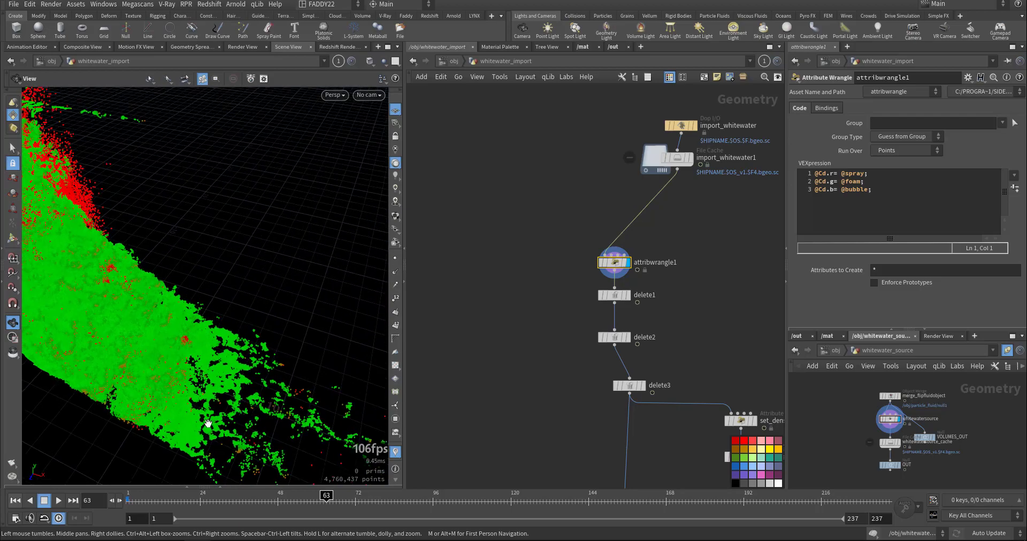
{"action": "left_click_drag", "start_coordinate": [385, 284], "coordinate": [261, 236]}
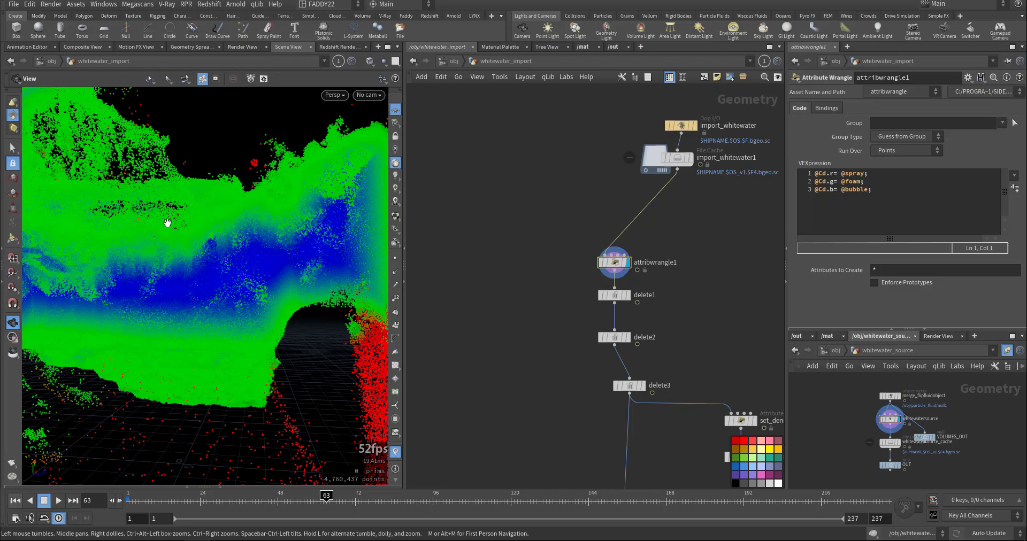
{"action": "left_click_drag", "start_coordinate": [305, 237], "coordinate": [213, 256]}
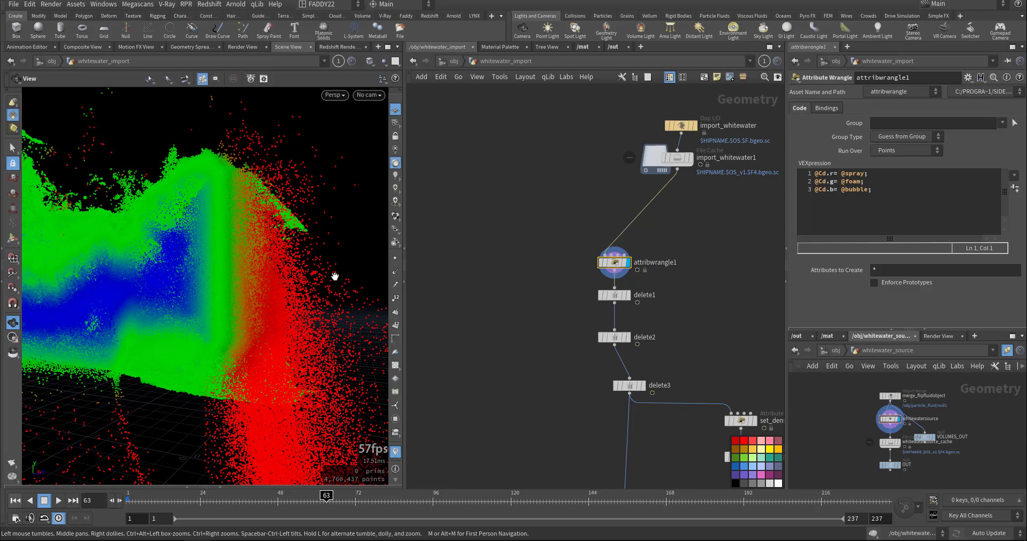
{"action": "left_click_drag", "start_coordinate": [263, 243], "coordinate": [223, 272]}
Display delete1 and delete3 to inspect the trimmed whitewater particles at frame 63.
{"action": "middle_click_drag", "start_coordinate": [518, 320], "coordinate": [519, 262]}
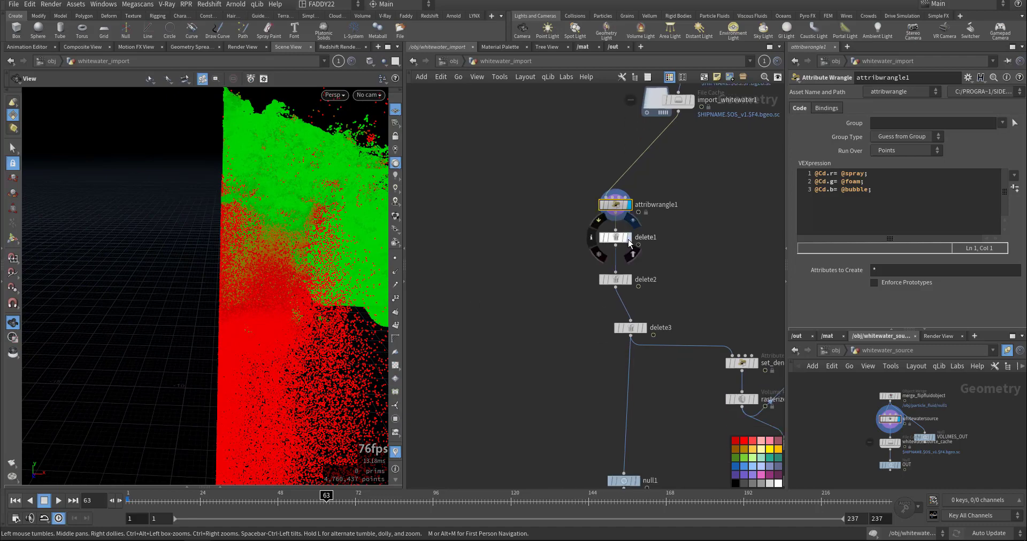
{"action": "left_click", "coordinate": [630, 239]}
{"action": "left_click", "coordinate": [645, 332]}
{"action": "right_click_drag", "start_coordinate": [217, 363], "coordinate": [121, 362]}
{"action": "left_click_drag", "start_coordinate": [121, 363], "coordinate": [188, 360]}
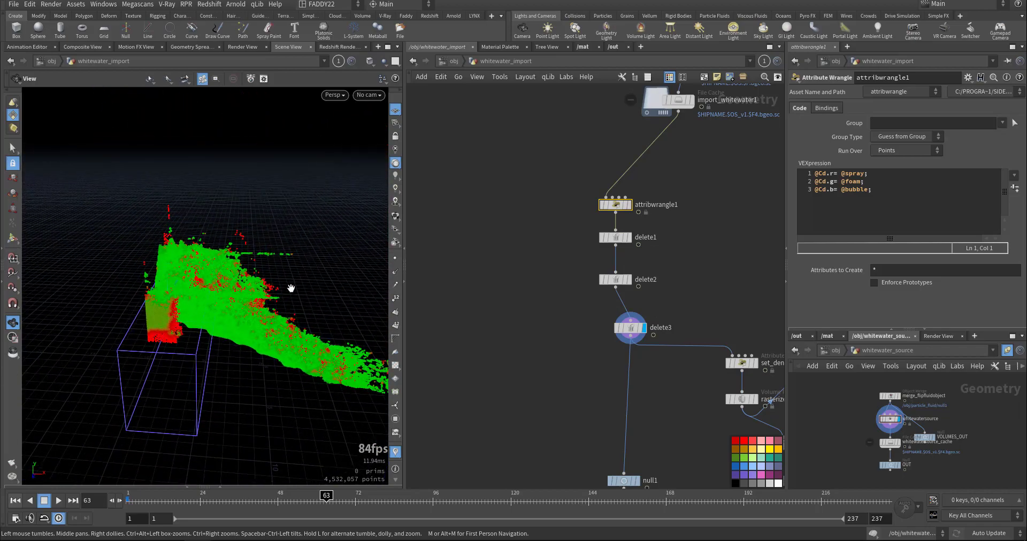
Follow the network past delete3 and display rasterize_density to view the rasterized whitewater volume.
{"action": "middle_click_drag", "start_coordinate": [556, 397], "coordinate": [526, 332]}
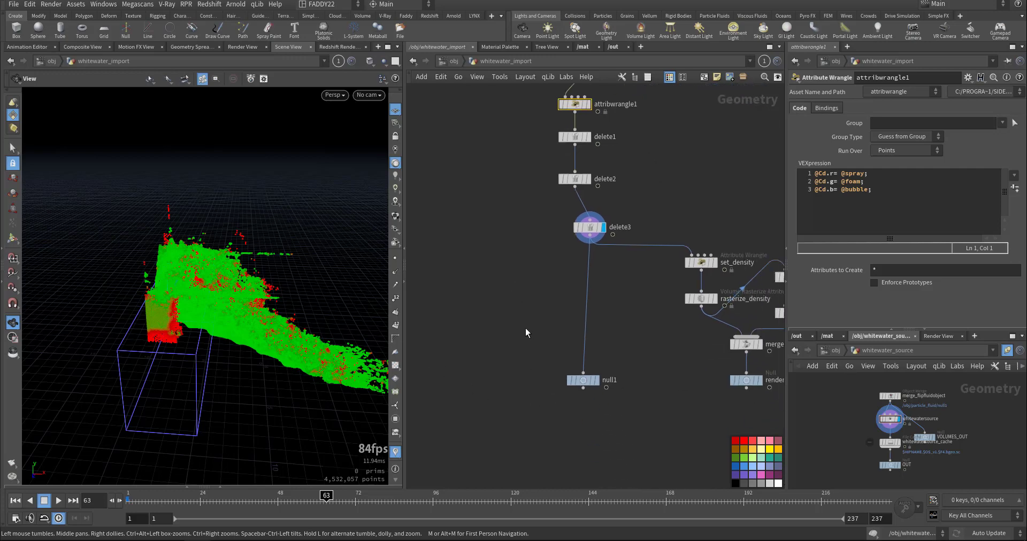
{"action": "middle_click_drag", "start_coordinate": [642, 313], "coordinate": [595, 265]}
{"action": "left_click_drag", "start_coordinate": [747, 188], "coordinate": [604, 225]}
{"action": "scroll", "coordinate": [604, 271], "scroll_direction": "up", "scroll_amount": 3}
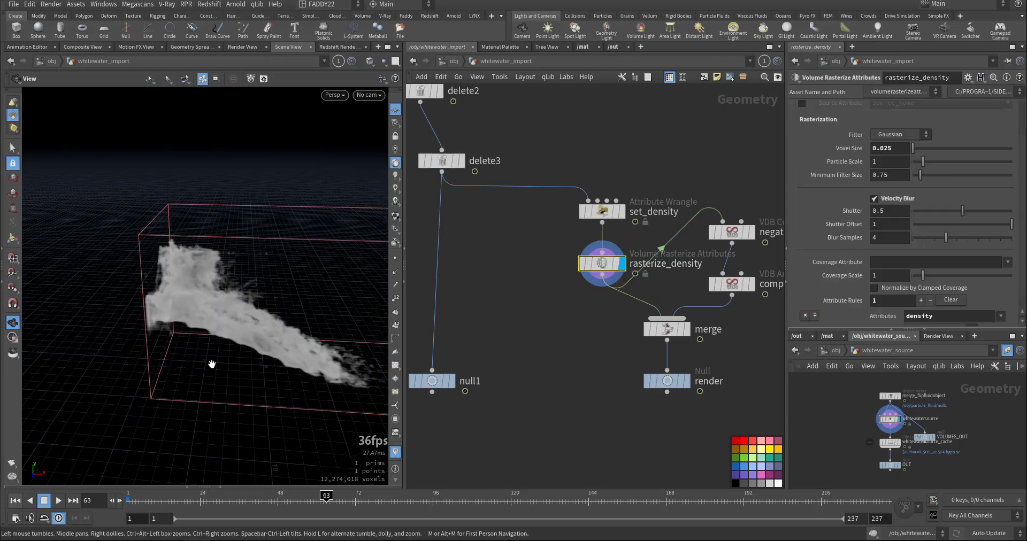
{"action": "left_click_drag", "start_coordinate": [215, 351], "coordinate": [231, 328]}
Check rasterize_density's Voxel Size and density attribute settings and inspect the detail of the volume up close.
{"action": "double_click", "coordinate": [887, 149]}
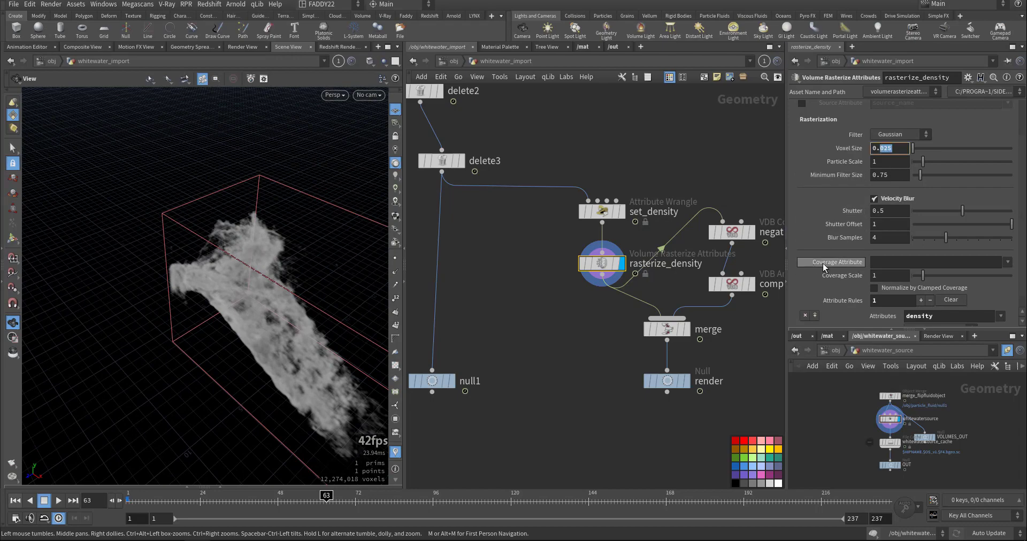
{"action": "scroll", "coordinate": [823, 264], "scroll_direction": "down", "scroll_amount": 1}
{"action": "scroll", "coordinate": [823, 264], "scroll_direction": "up", "scroll_amount": 4}
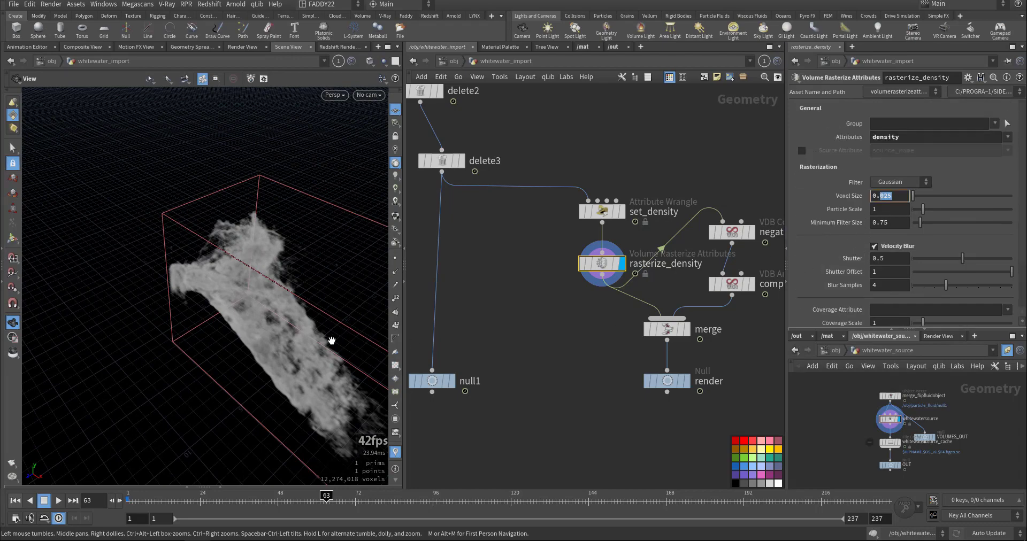
{"action": "left_click_drag", "start_coordinate": [362, 344], "coordinate": [273, 342]}
{"action": "scroll", "coordinate": [274, 343], "scroll_direction": "up", "scroll_amount": 6}
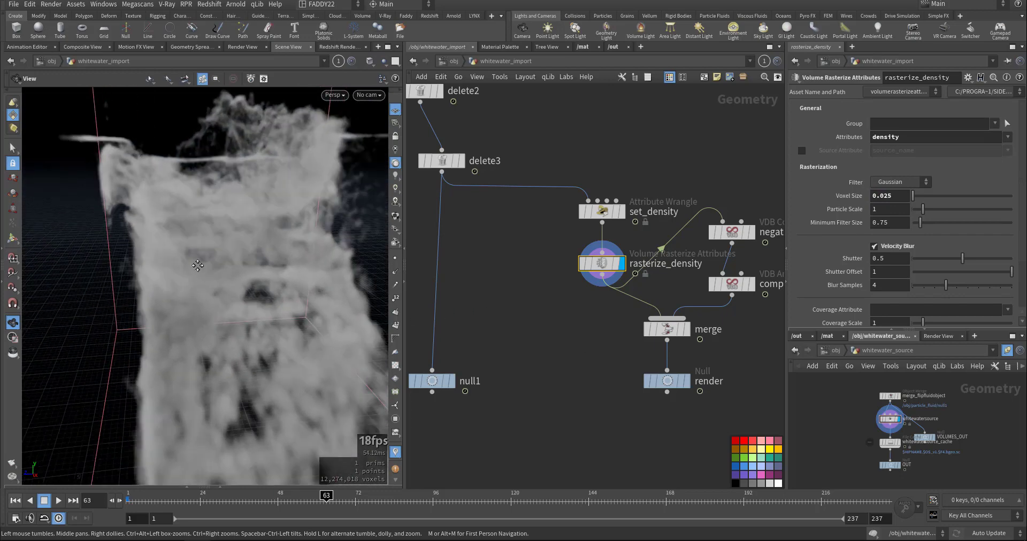
{"action": "left_click_drag", "start_coordinate": [239, 390], "coordinate": [321, 369]}
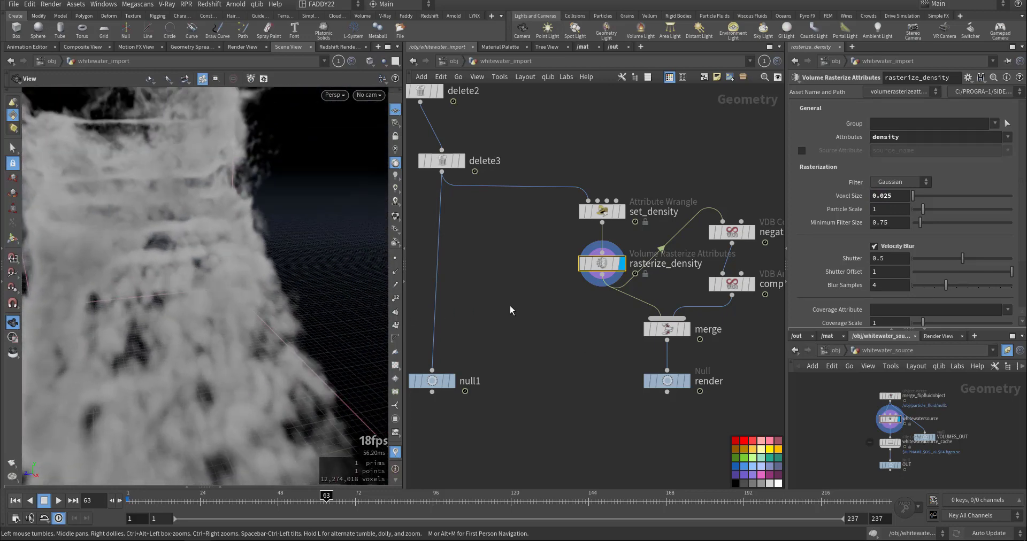
Return to frame 1, open the pop object's network and turn off the bypass on blast1.
{"action": "left_click", "coordinate": [15, 500]}
{"action": "scroll", "coordinate": [610, 348], "scroll_direction": "down", "scroll_amount": 5}
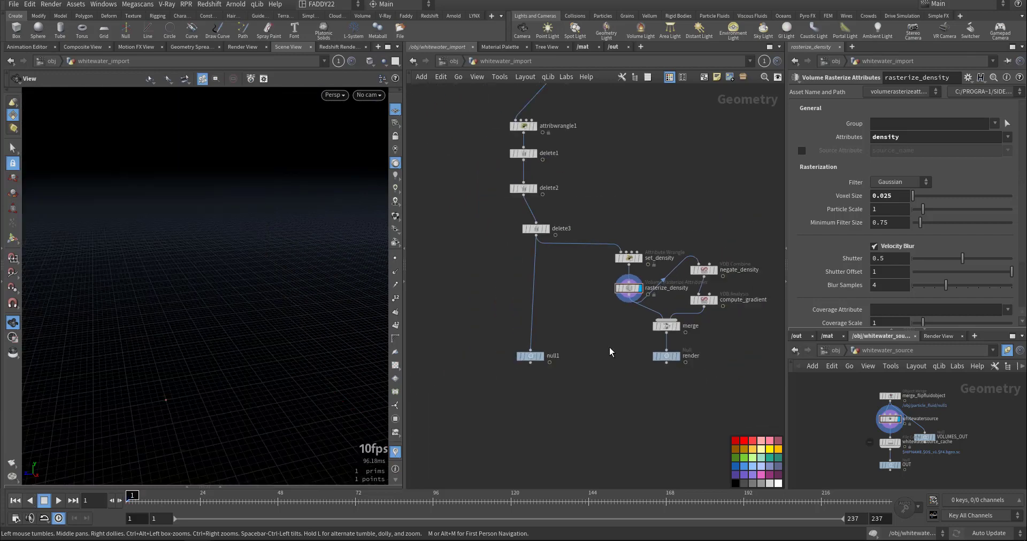
{"action": "left_click", "coordinate": [454, 61]}
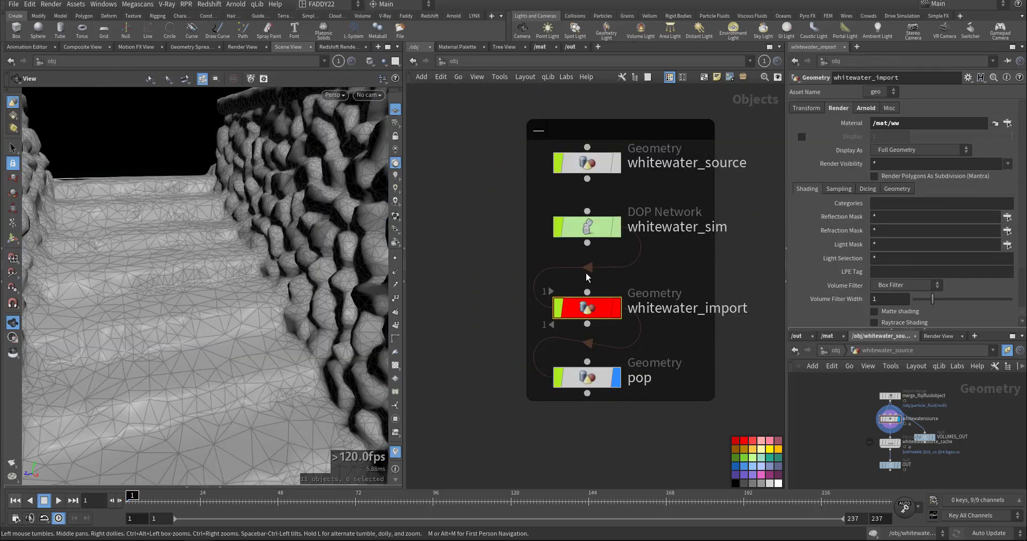
{"action": "double_click", "coordinate": [589, 377]}
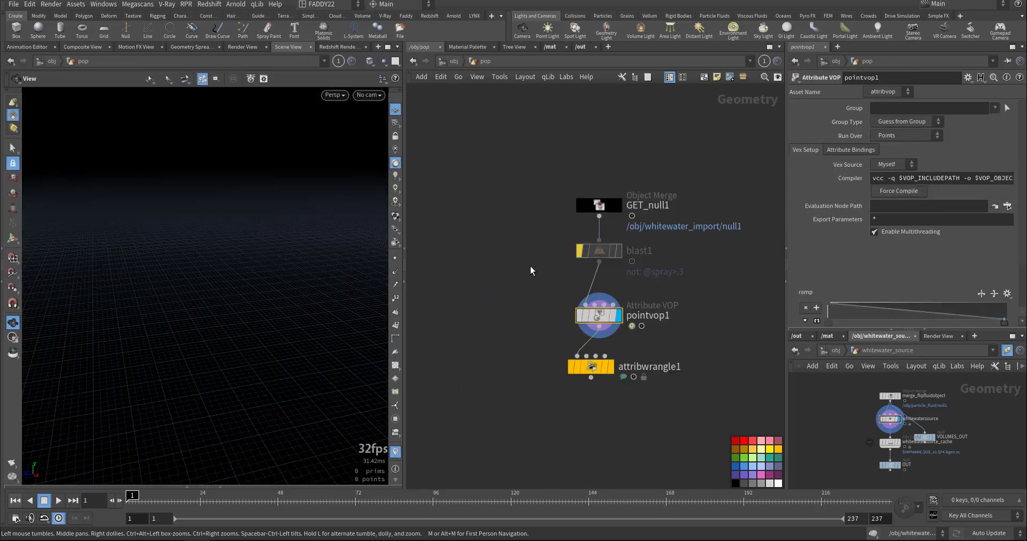
{"action": "left_click", "coordinate": [581, 251]}
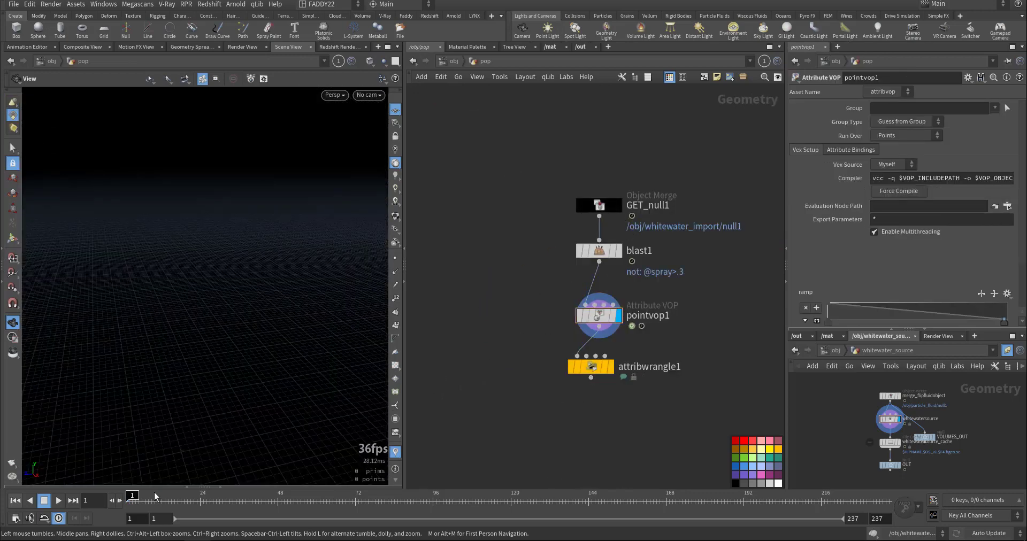
Inspect the spray points left by blast1 at frames 31 and 60.
{"action": "left_click", "coordinate": [221, 507]}
{"action": "left_click_drag", "start_coordinate": [273, 309], "coordinate": [219, 306]}
{"action": "left_click_drag", "start_coordinate": [199, 304], "coordinate": [180, 295]}
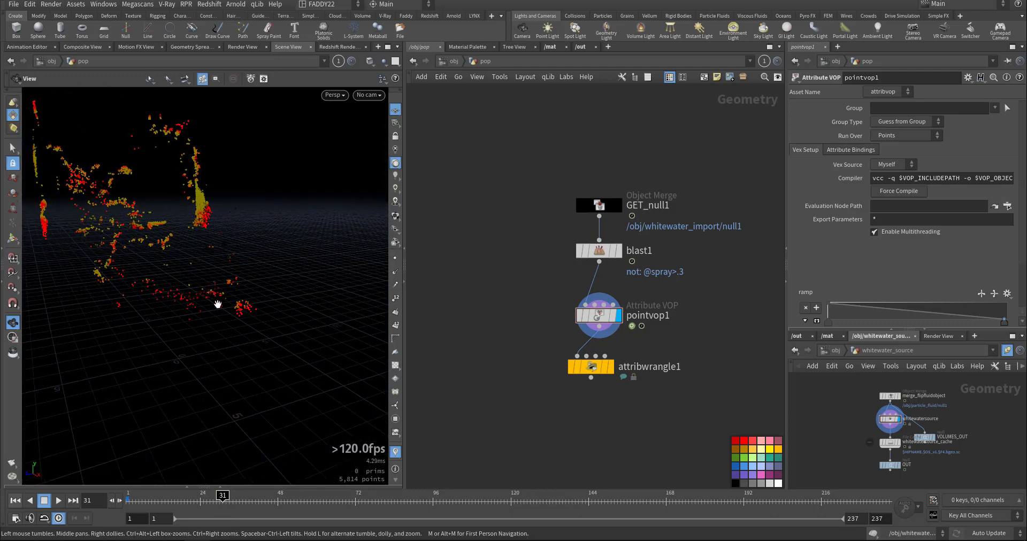
{"action": "left_click", "coordinate": [316, 500]}
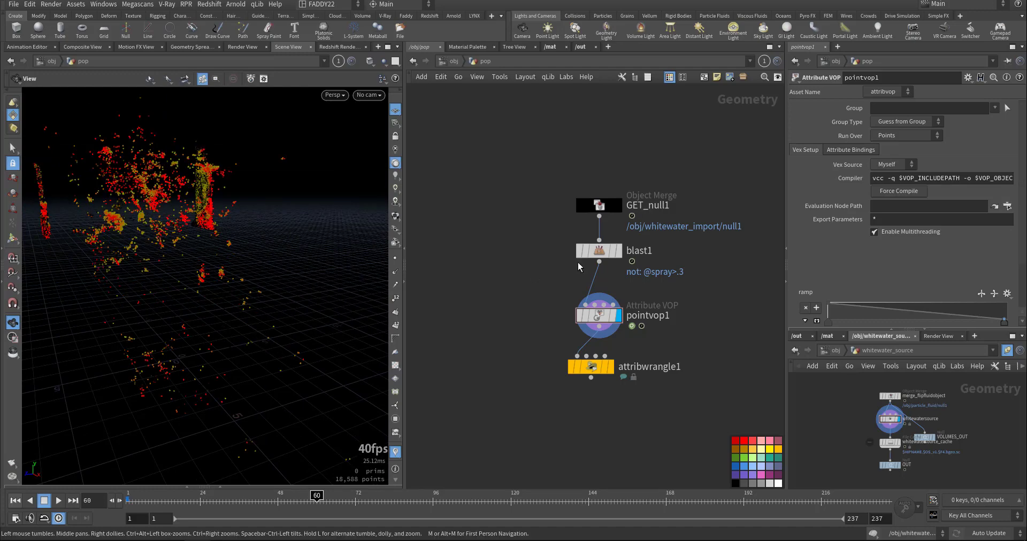
{"action": "left_click", "coordinate": [598, 251]}
{"action": "triple_click", "coordinate": [912, 108]}
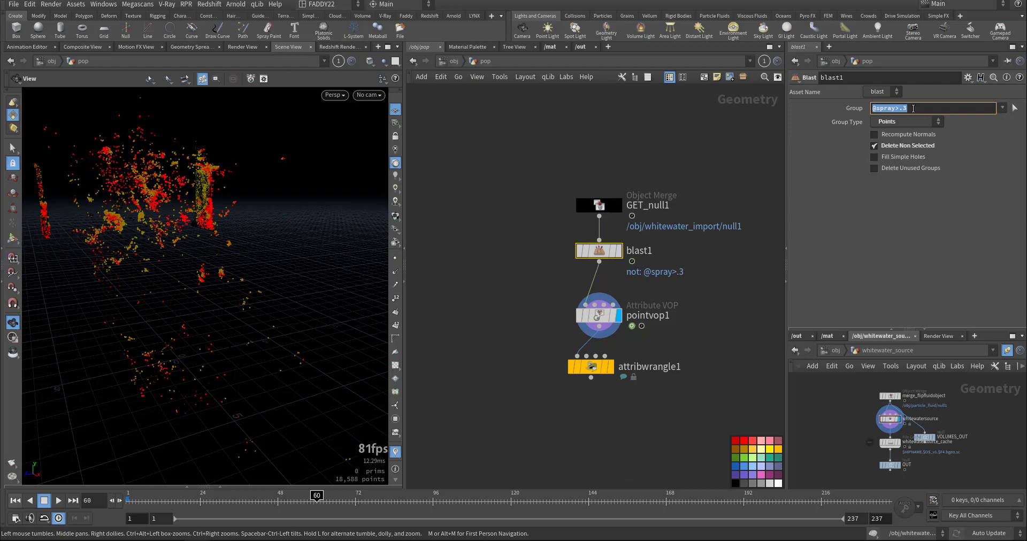
{"action": "left_click_drag", "start_coordinate": [184, 319], "coordinate": [139, 323]}
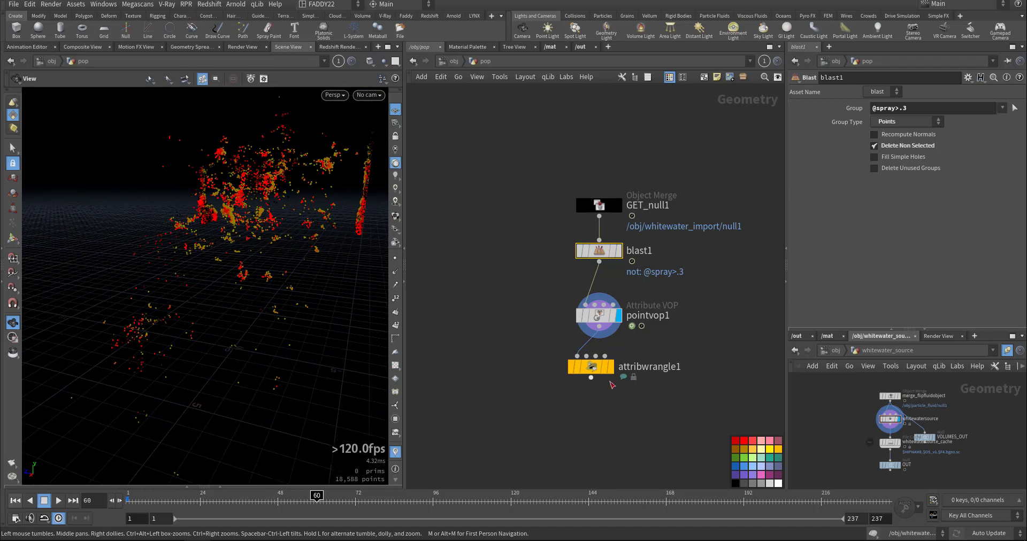
Inspect the pointvop1 spray points at frame 107, and return to frame 1 at the object level.
{"action": "left_click", "coordinate": [611, 368]}
{"action": "left_click", "coordinate": [618, 316]}
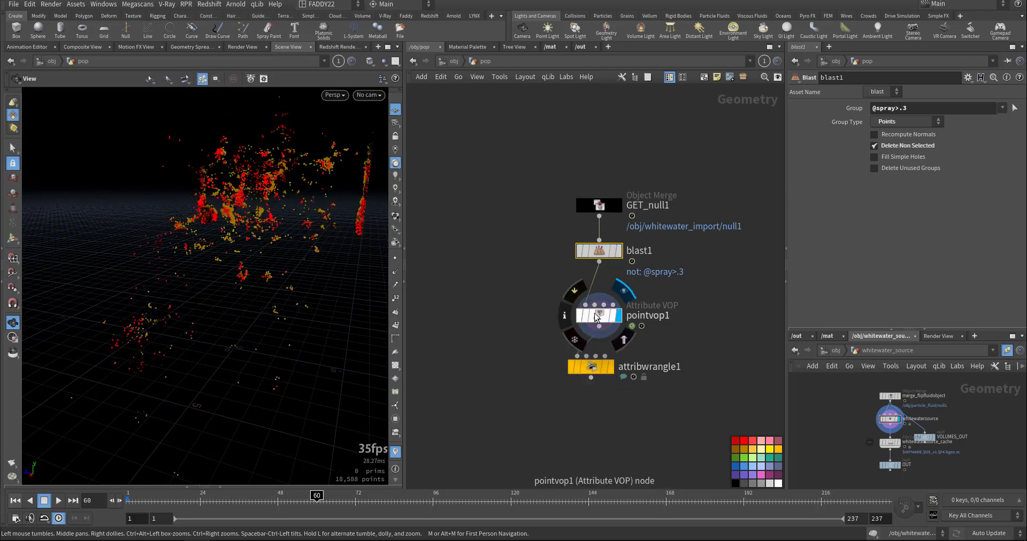
{"action": "left_click", "coordinate": [598, 316]}
{"action": "left_click_drag", "start_coordinate": [535, 502], "coordinate": [580, 498]}
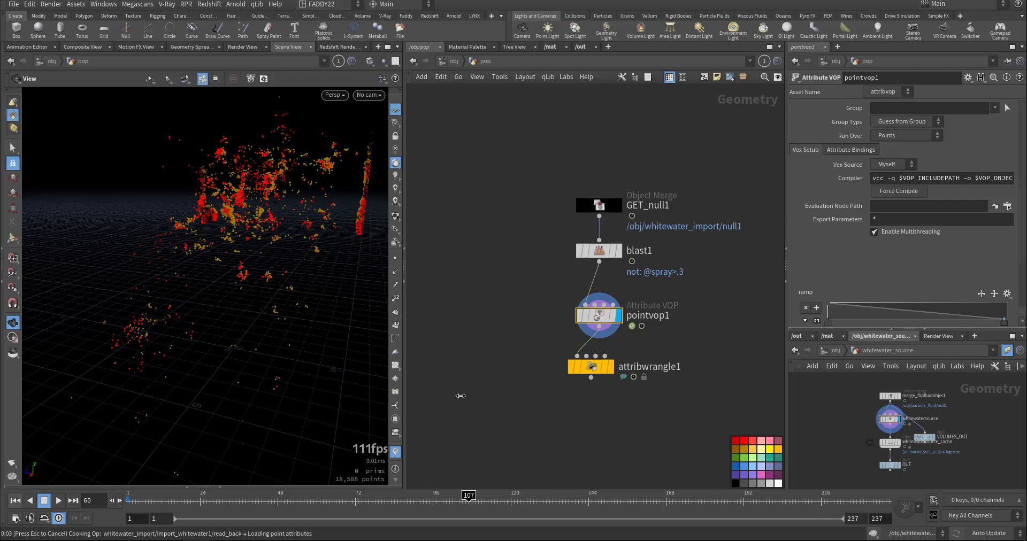
{"action": "left_click_drag", "start_coordinate": [383, 369], "coordinate": [297, 338]}
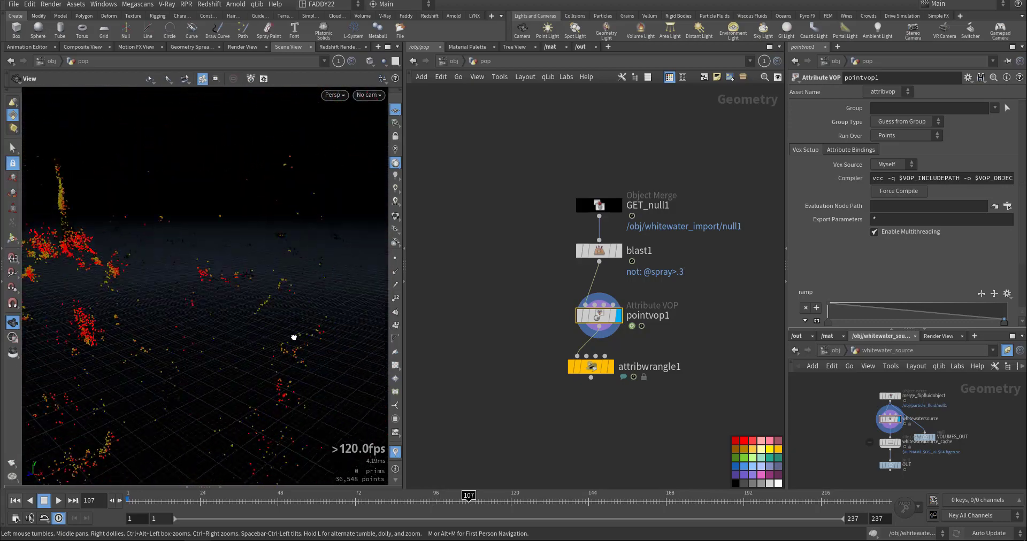
{"action": "left_click", "coordinate": [16, 500]}
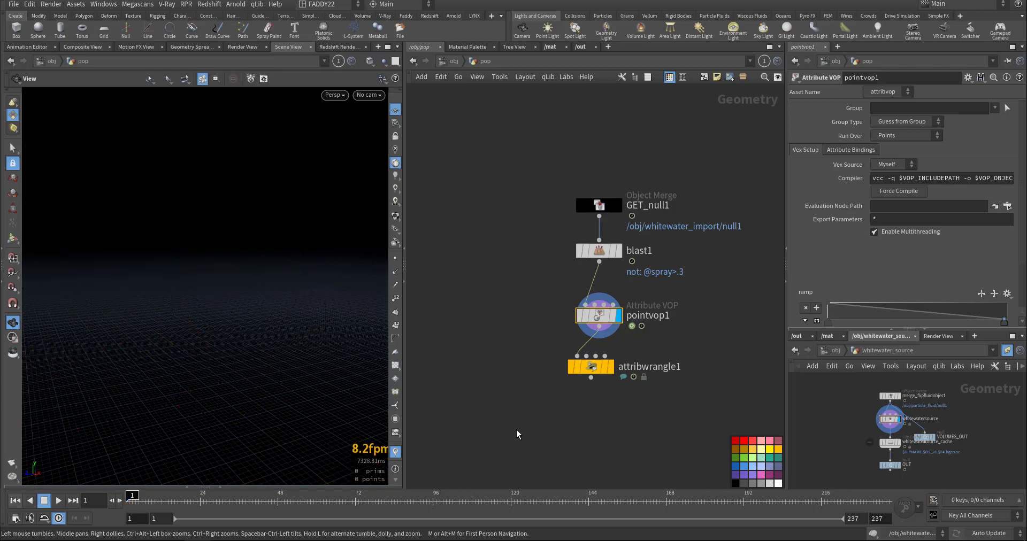
{"action": "left_click", "coordinate": [453, 61]}
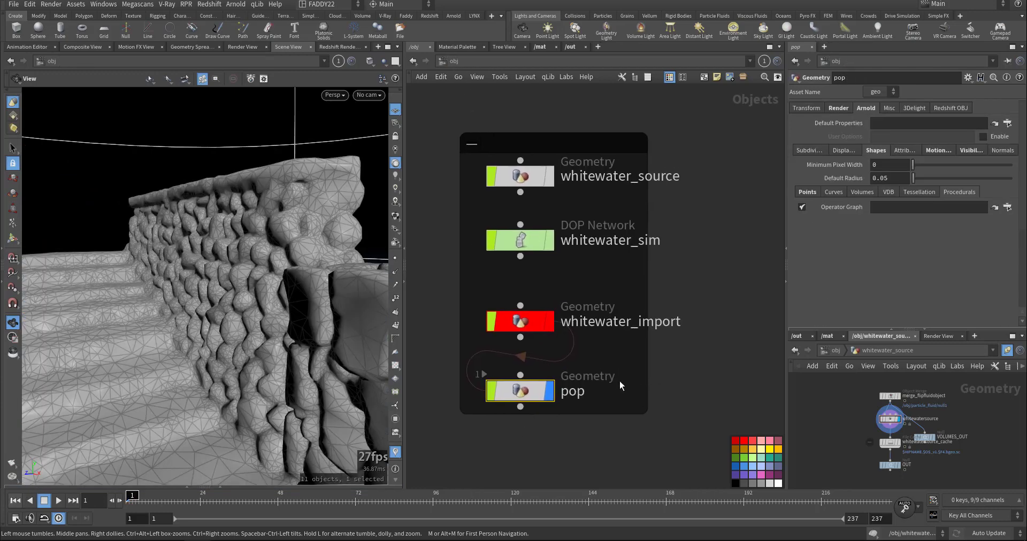
Turn off the display of the pop object and select arnold_skydome_light1 among the scene's lights.
{"action": "left_click", "coordinate": [549, 322]}
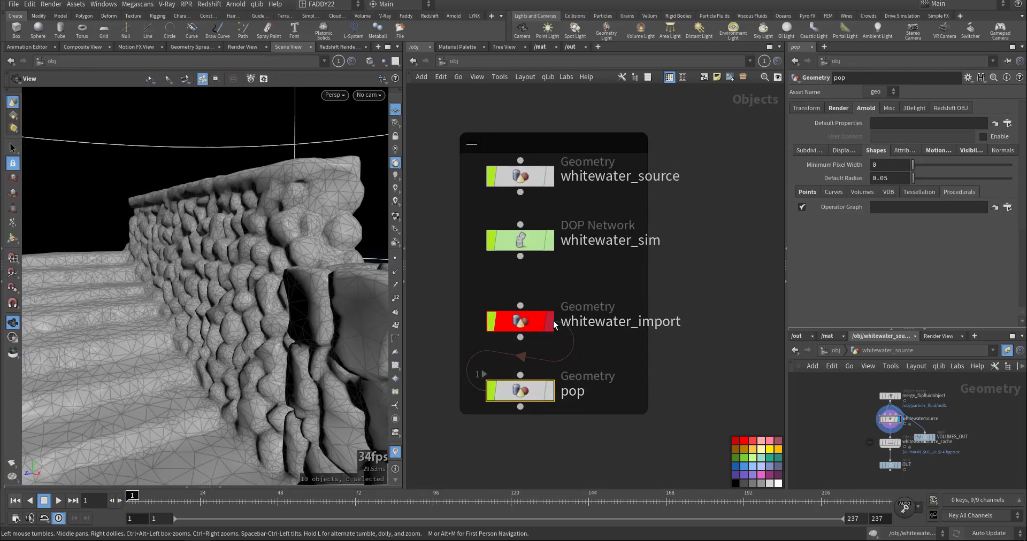
{"action": "scroll", "coordinate": [551, 325], "scroll_direction": "down", "scroll_amount": 6}
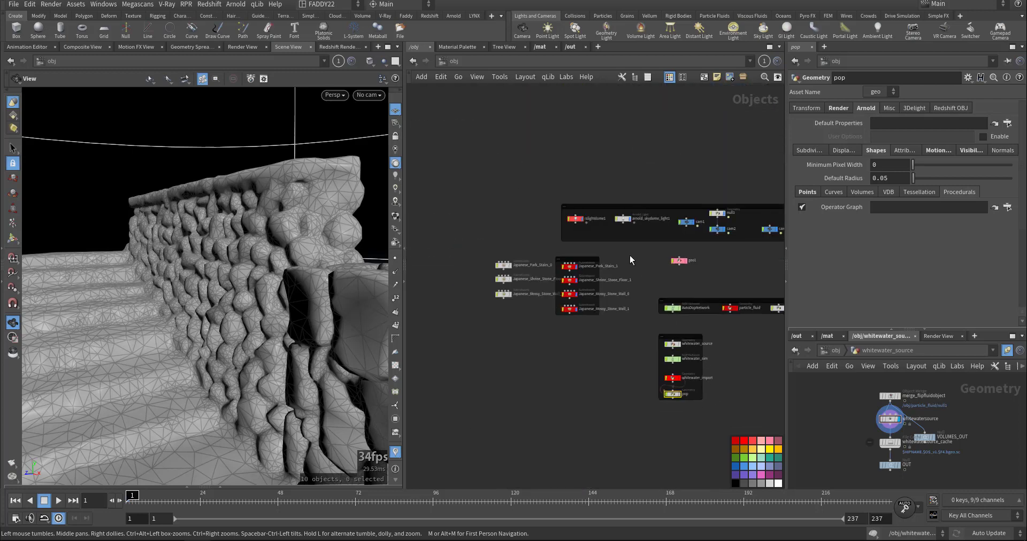
{"action": "scroll", "coordinate": [631, 262], "scroll_direction": "up", "scroll_amount": 10}
{"action": "mouse_move", "coordinate": [578, 308]}
{"action": "left_mouse_down"}
{"action": "mouse_move", "coordinate": [477, 255]}
{"action": "mouse_move", "coordinate": [579, 308]}
{"action": "left_mouse_up"}
{"action": "middle_click_drag", "start_coordinate": [667, 320], "coordinate": [540, 309]}
{"action": "left_click_drag", "start_coordinate": [546, 305], "coordinate": [637, 249]}
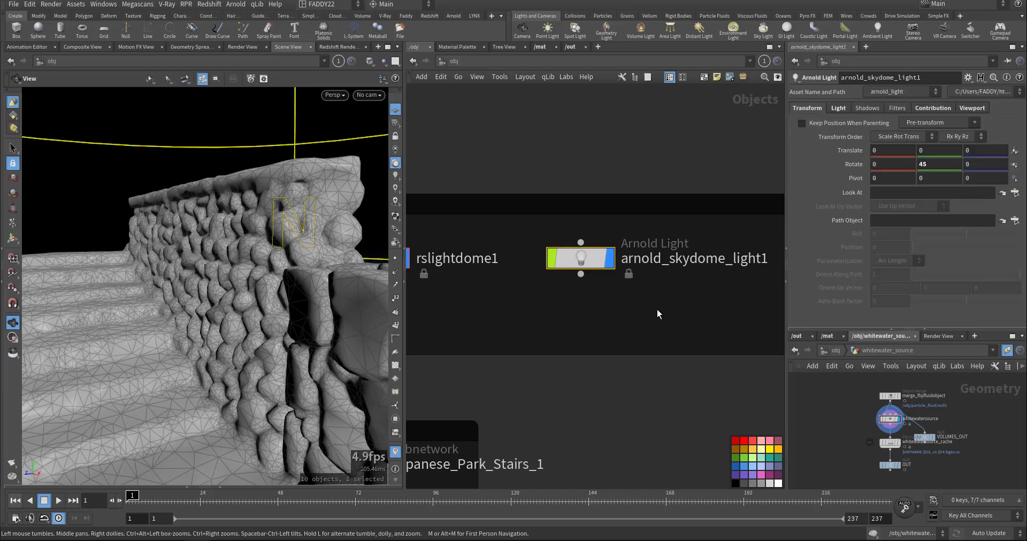
Check the skydome light's color texture and intensity, its camera contribution and its viewport settings.
{"action": "left_click", "coordinate": [846, 108]}
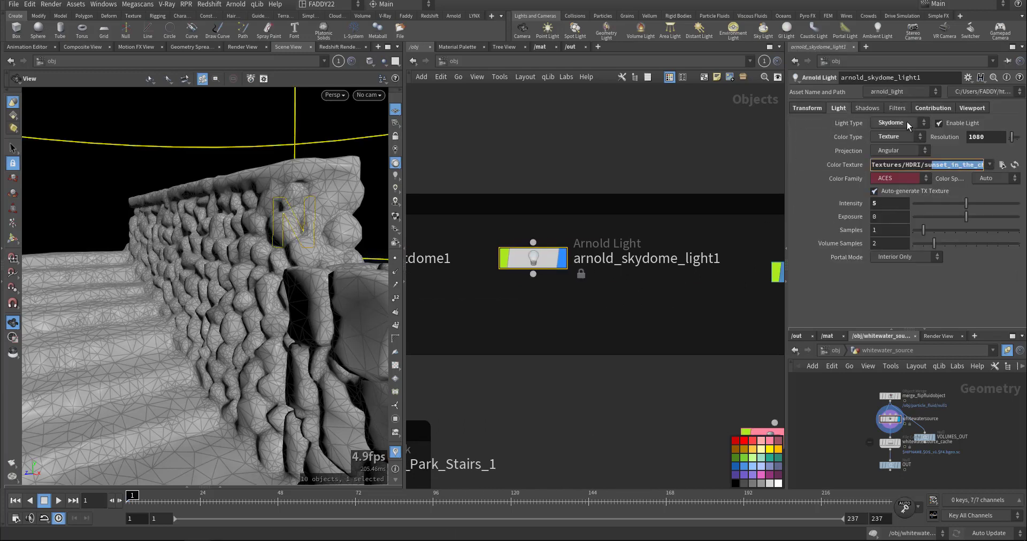
{"action": "left_click", "coordinate": [875, 202]}
{"action": "left_click", "coordinate": [932, 108]}
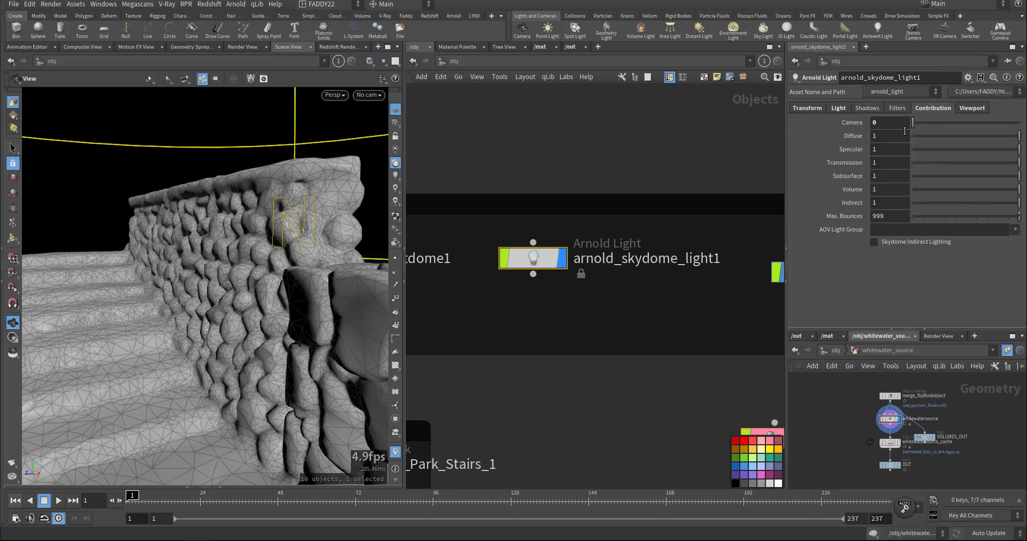
{"action": "left_click", "coordinate": [902, 120]}
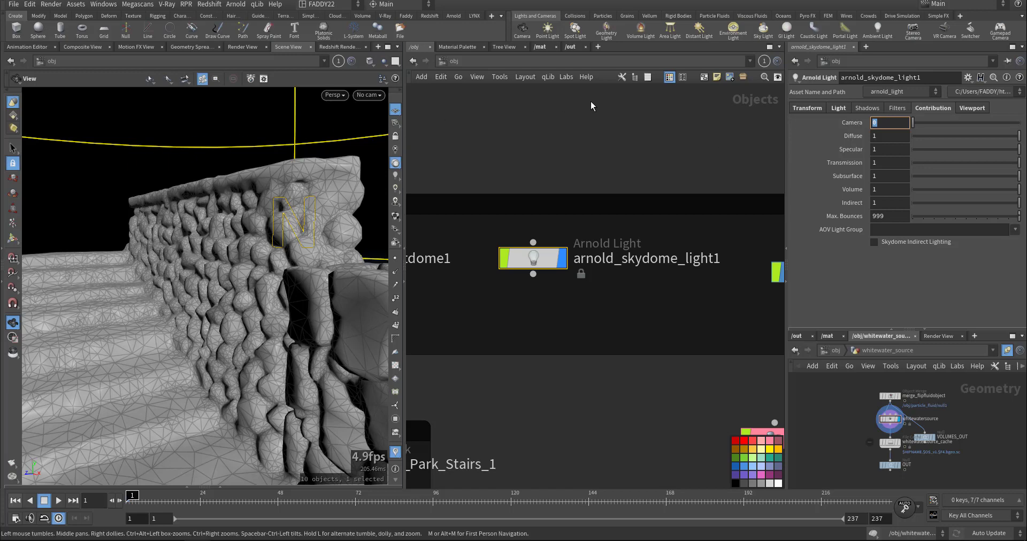
{"action": "left_click", "coordinate": [970, 107]}
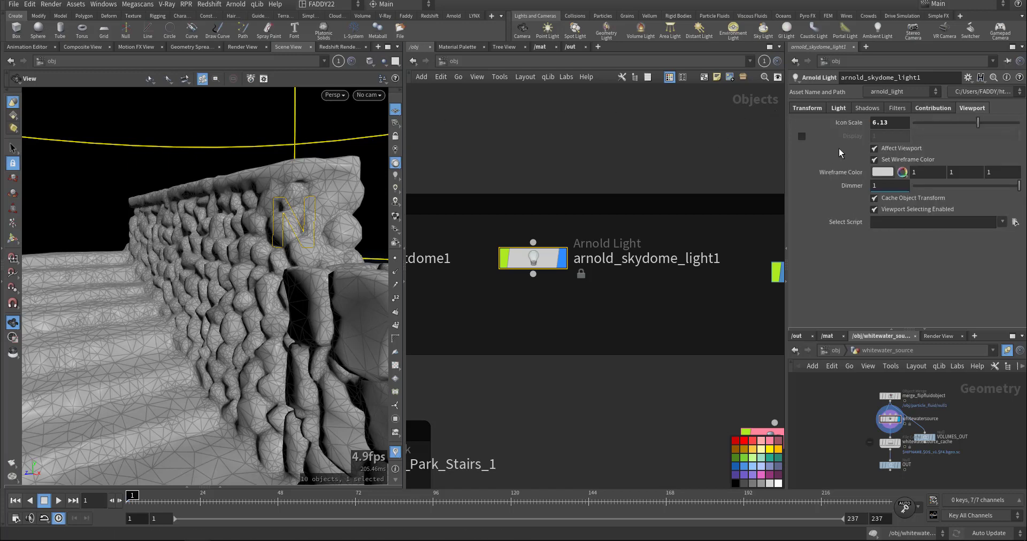
{"action": "left_click_drag", "start_coordinate": [243, 236], "coordinate": [203, 279]}
Look over the scene cameras cam1, cam2 and cam3 and view the stairs from farther away.
{"action": "middle_click_drag", "start_coordinate": [580, 289], "coordinate": [360, 298]}
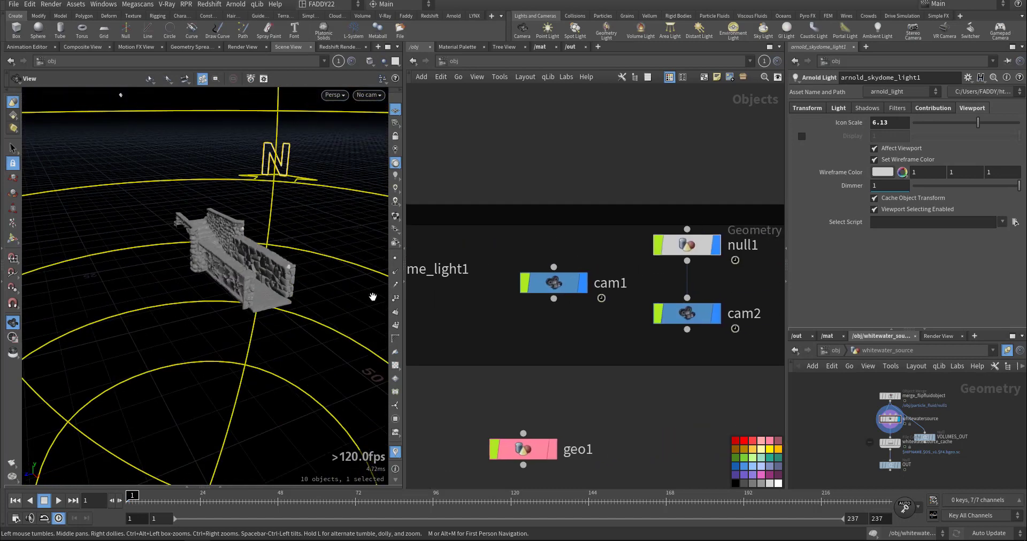
{"action": "left_click", "coordinate": [553, 282]}
{"action": "middle_click_drag", "start_coordinate": [635, 276], "coordinate": [526, 284]}
{"action": "left_click", "coordinate": [567, 327]}
{"action": "middle_click_drag", "start_coordinate": [667, 299], "coordinate": [575, 302]}
{"action": "left_click_drag", "start_coordinate": [271, 306], "coordinate": [233, 316]}
{"action": "middle_click_drag", "start_coordinate": [246, 320], "coordinate": [271, 347]}
{"action": "middle_click_drag", "start_coordinate": [589, 332], "coordinate": [429, 252]}
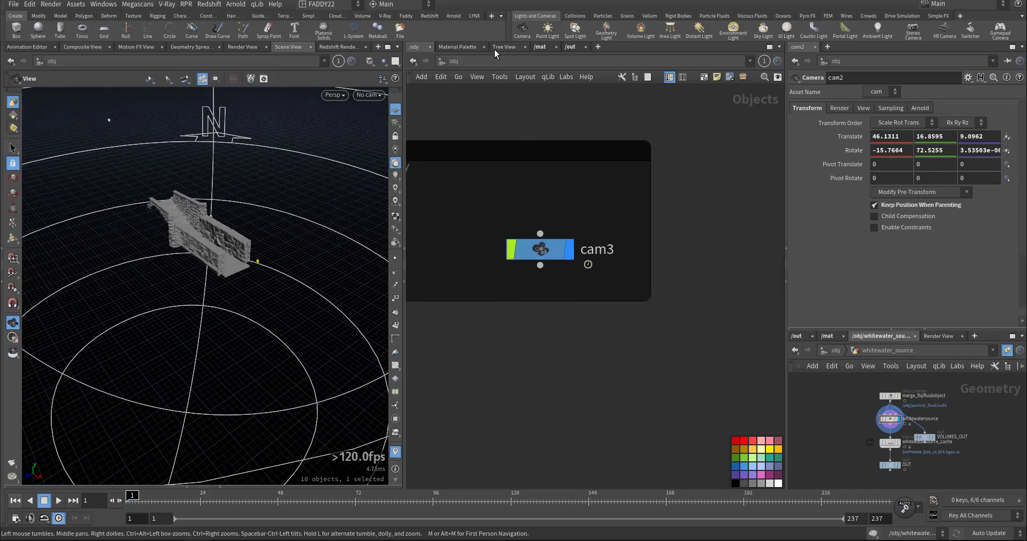
Glance at the Material Palette and view the Arnold material builders in the /mat network.
{"action": "left_click", "coordinate": [464, 47]}
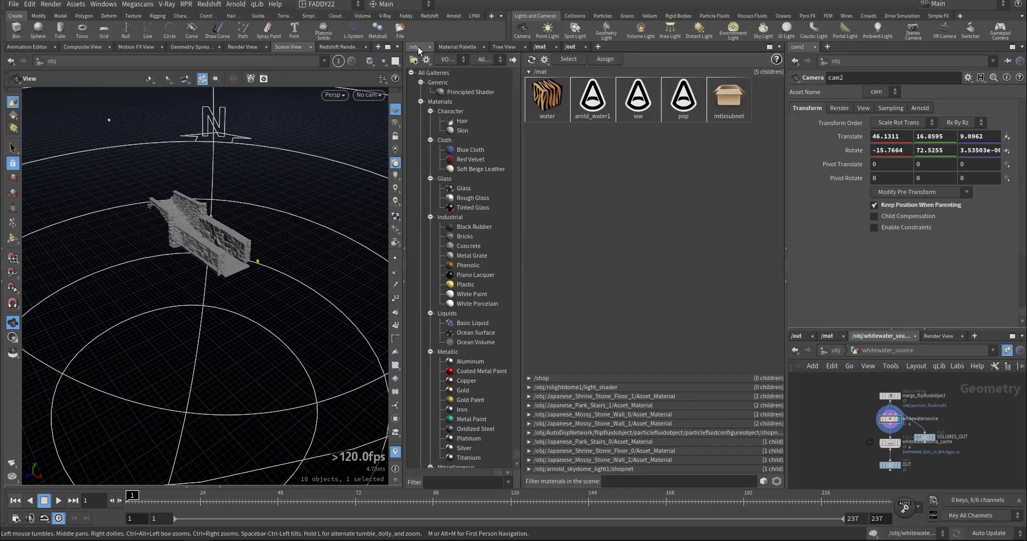
{"action": "left_click", "coordinate": [418, 47]}
{"action": "left_click", "coordinate": [540, 46]}
{"action": "scroll", "coordinate": [615, 276], "scroll_direction": "up", "scroll_amount": 2}
{"action": "scroll", "coordinate": [656, 291], "scroll_direction": "down", "scroll_amount": 3}
{"action": "scroll", "coordinate": [588, 225], "scroll_direction": "up", "scroll_amount": 4}
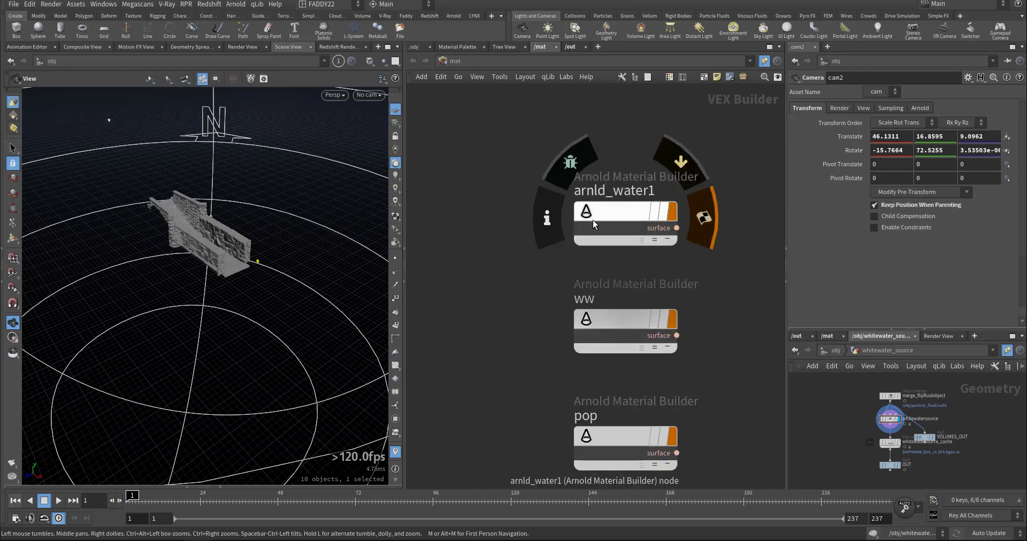
{"action": "left_click_drag", "start_coordinate": [197, 261], "coordinate": [502, 222]}
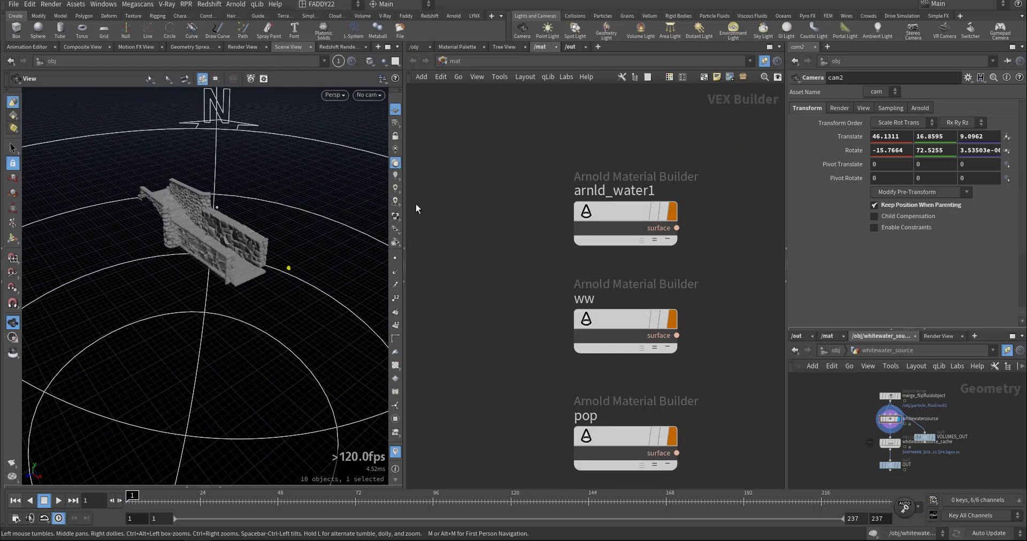
{"action": "scroll", "coordinate": [477, 278], "scroll_direction": "up", "scroll_amount": 2}
Open the arnld_water1 material and display the base parameters of its standard_surface1 shader.
{"action": "double_click", "coordinate": [589, 246]}
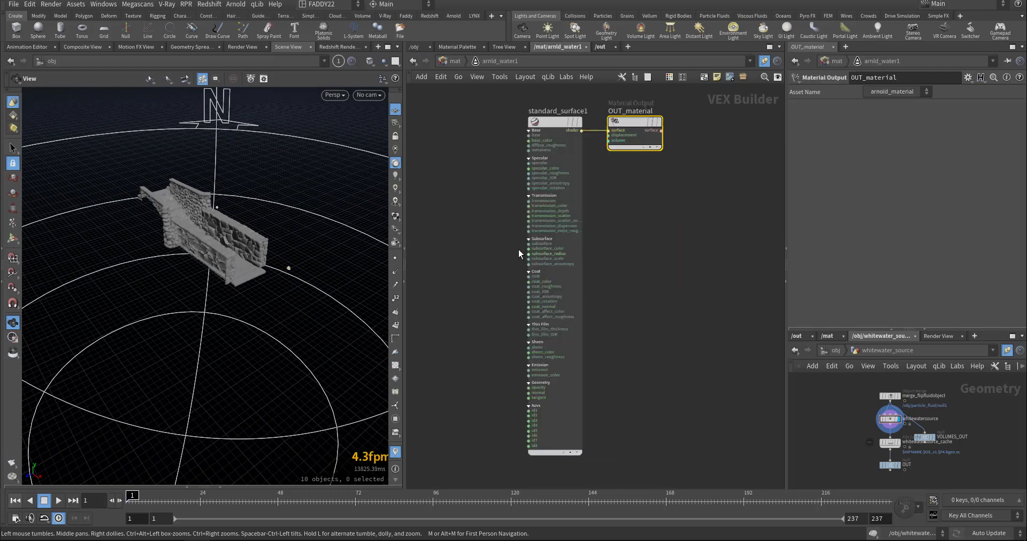
{"action": "middle_click_drag", "start_coordinate": [493, 211], "coordinate": [493, 300]}
{"action": "left_click_drag", "start_coordinate": [541, 188], "coordinate": [636, 296]}
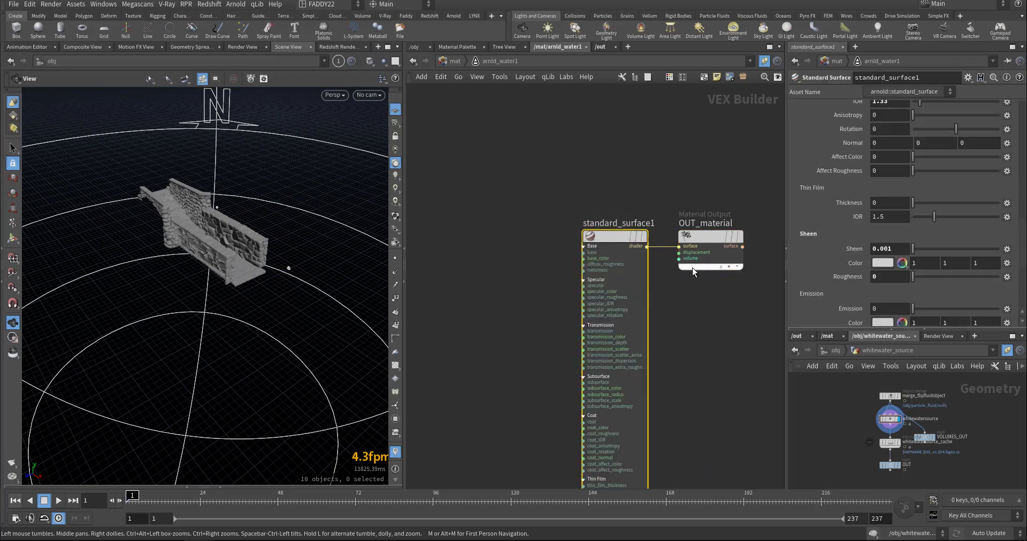
{"action": "scroll", "coordinate": [826, 211], "scroll_direction": "up", "scroll_amount": 10}
{"action": "scroll", "coordinate": [826, 210], "scroll_direction": "up", "scroll_amount": 10}
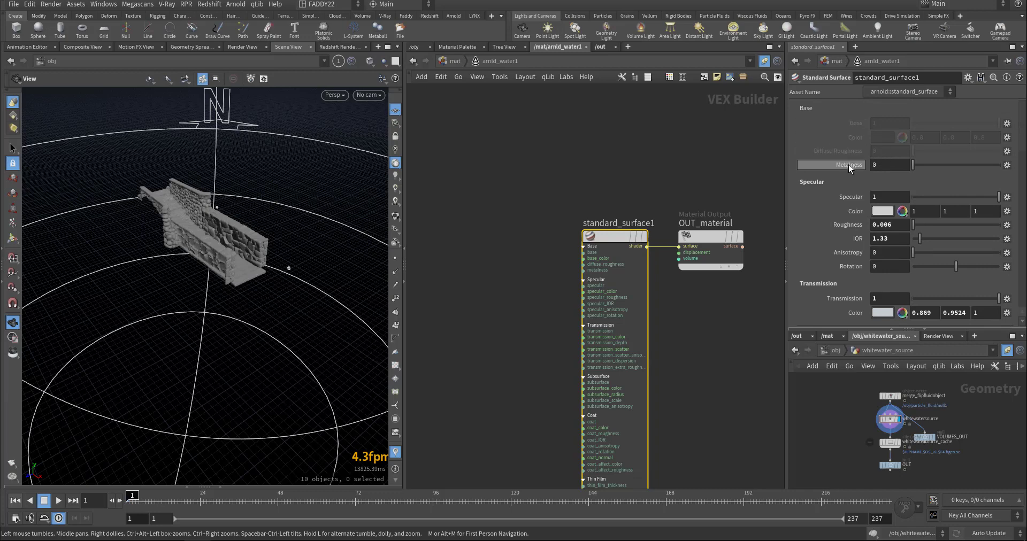
Review the water shader's specular, roughness, IOR and transmission values.
{"action": "double_click", "coordinate": [867, 196]}
{"action": "scroll", "coordinate": [806, 244], "scroll_direction": "down", "scroll_amount": 1}
{"action": "double_click", "coordinate": [897, 213]}
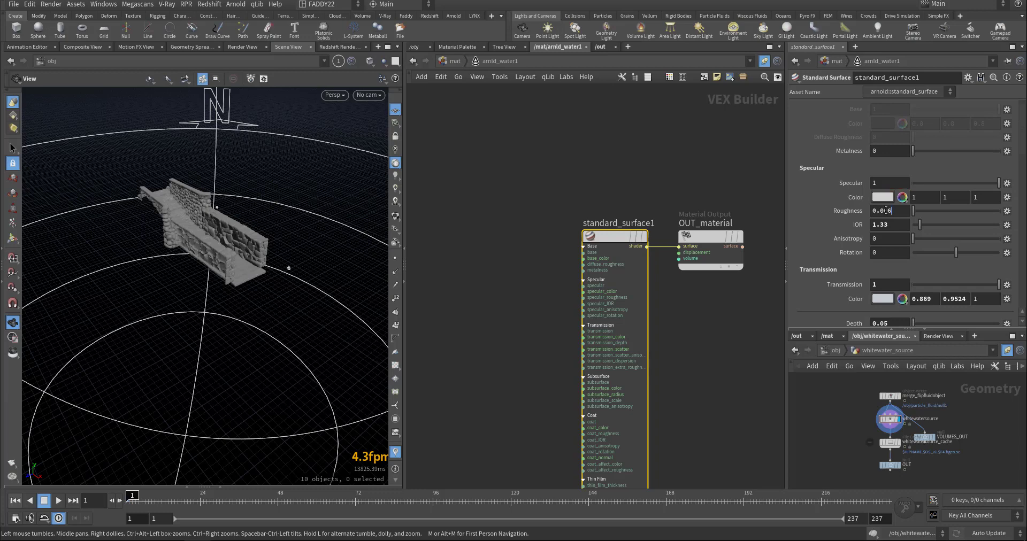
{"action": "key", "text": "Tab"}
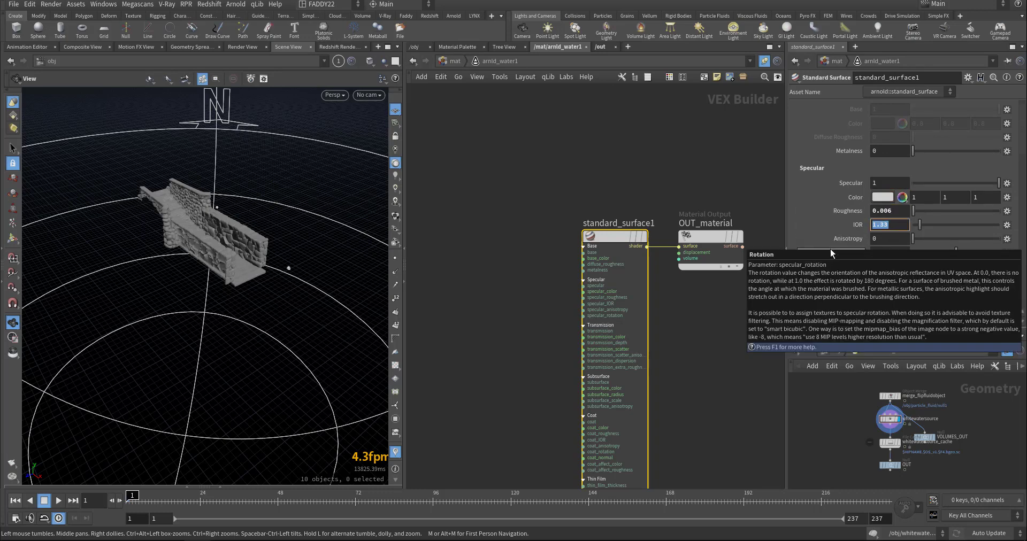
{"action": "scroll", "coordinate": [826, 243], "scroll_direction": "down", "scroll_amount": 4}
{"action": "double_click", "coordinate": [880, 229]}
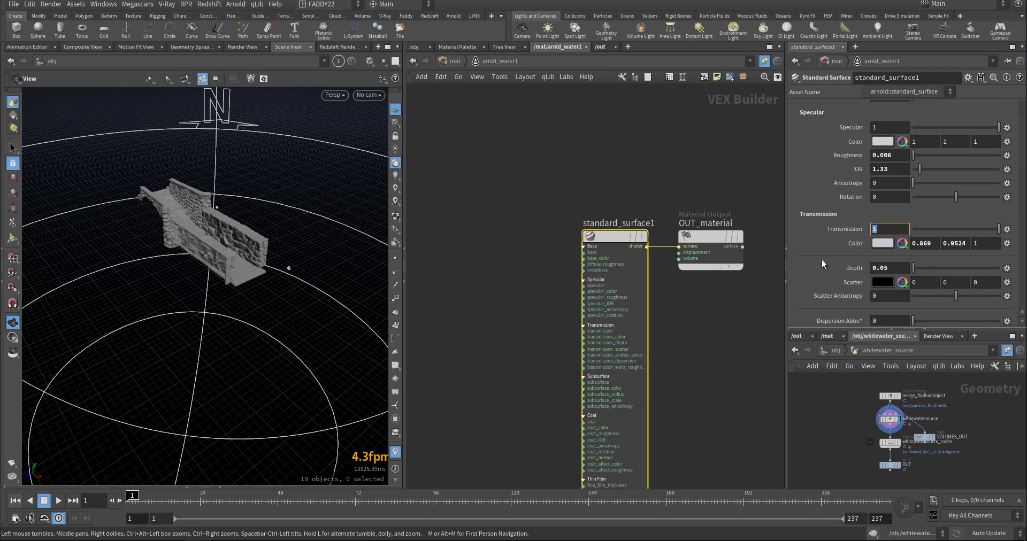
{"action": "scroll", "coordinate": [856, 235], "scroll_direction": "down", "scroll_amount": 4}
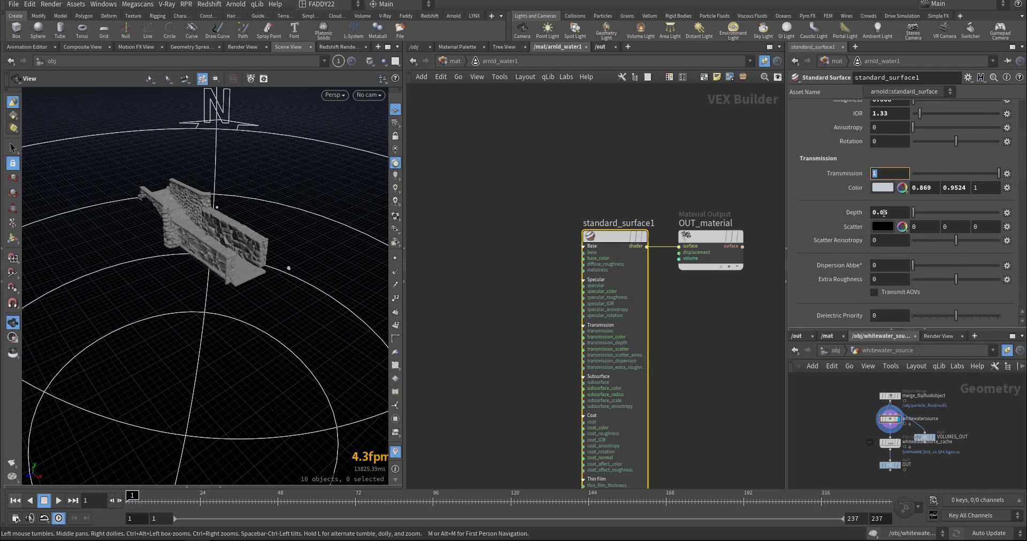
Review the water shader's coat, thin film, sheen, emission and advanced settings.
{"action": "scroll", "coordinate": [838, 240], "scroll_direction": "down", "scroll_amount": 16}
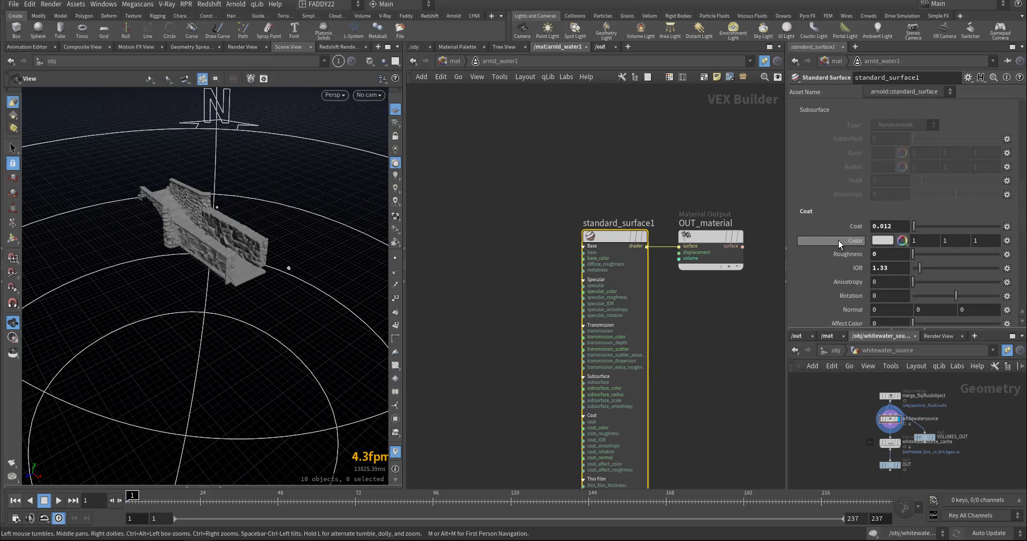
{"action": "double_click", "coordinate": [886, 226]}
{"action": "double_click", "coordinate": [884, 268]}
{"action": "scroll", "coordinate": [842, 270], "scroll_direction": "down", "scroll_amount": 10}
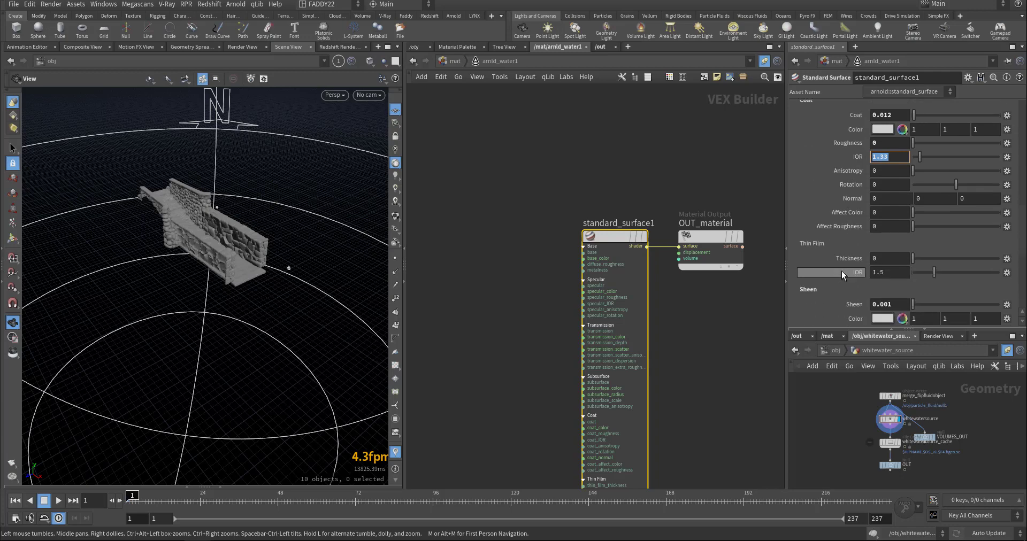
{"action": "double_click", "coordinate": [881, 262]}
{"action": "scroll", "coordinate": [823, 277], "scroll_direction": "down", "scroll_amount": 10}
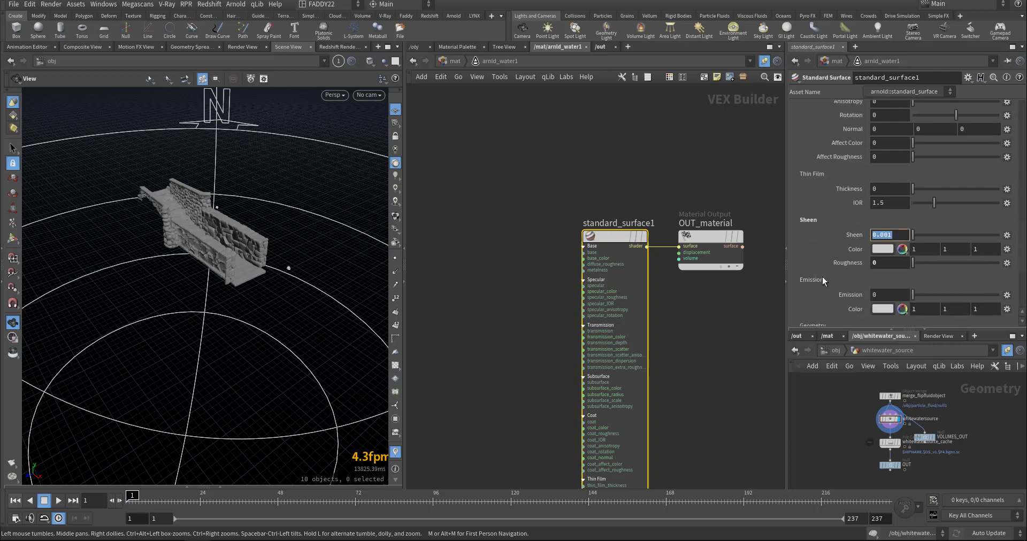
{"action": "scroll", "coordinate": [822, 275], "scroll_direction": "down", "scroll_amount": 4}
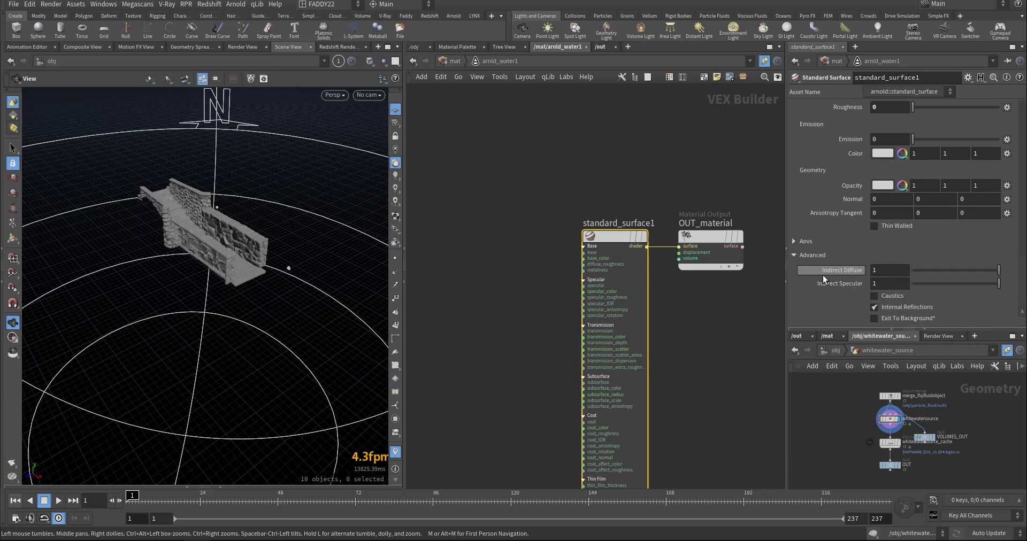
{"action": "middle_click_drag", "start_coordinate": [577, 194], "coordinate": [521, 108]}
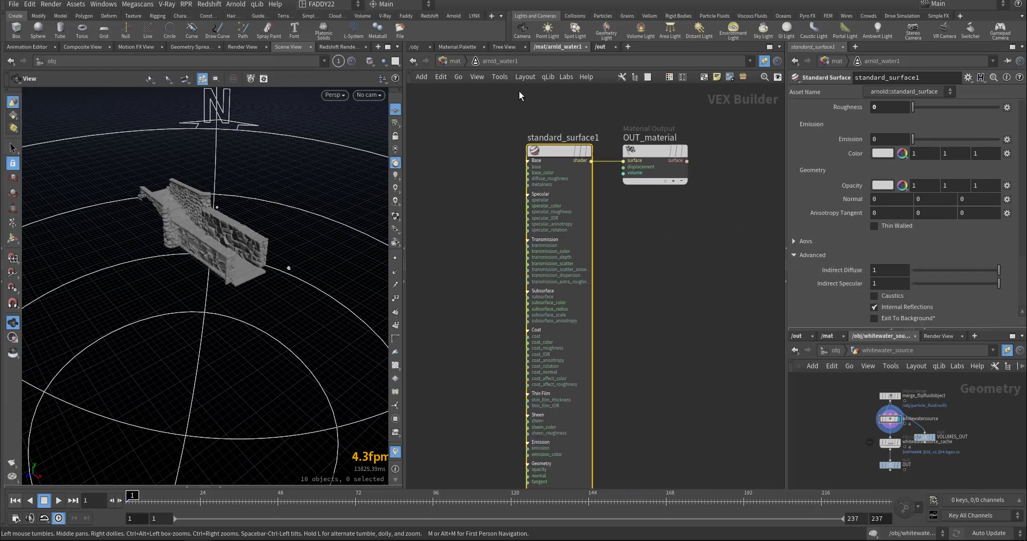
Open the ww material and check standard_volume1's density and transparent depth.
{"action": "left_click", "coordinate": [455, 61]}
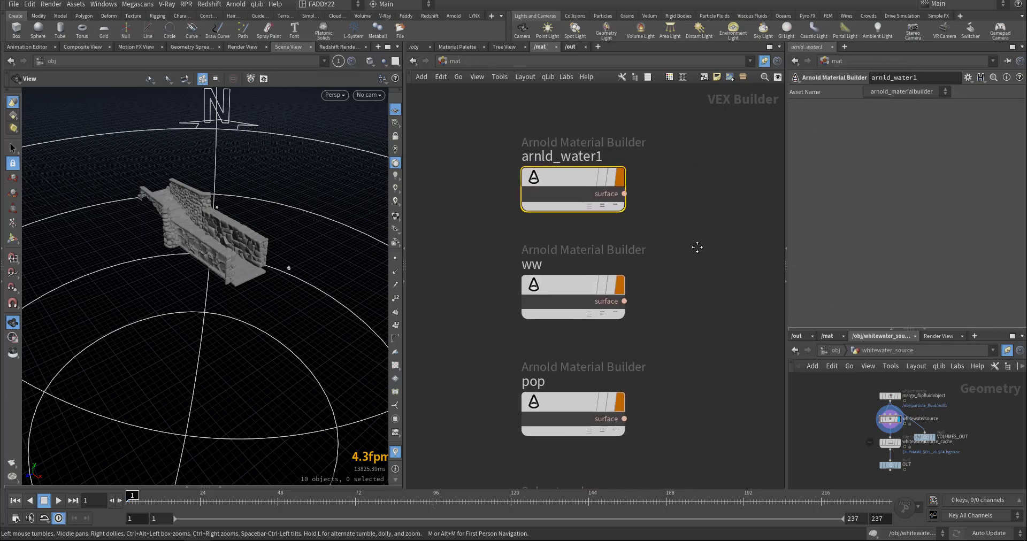
{"action": "double_click", "coordinate": [588, 280]}
{"action": "left_click", "coordinate": [506, 293]}
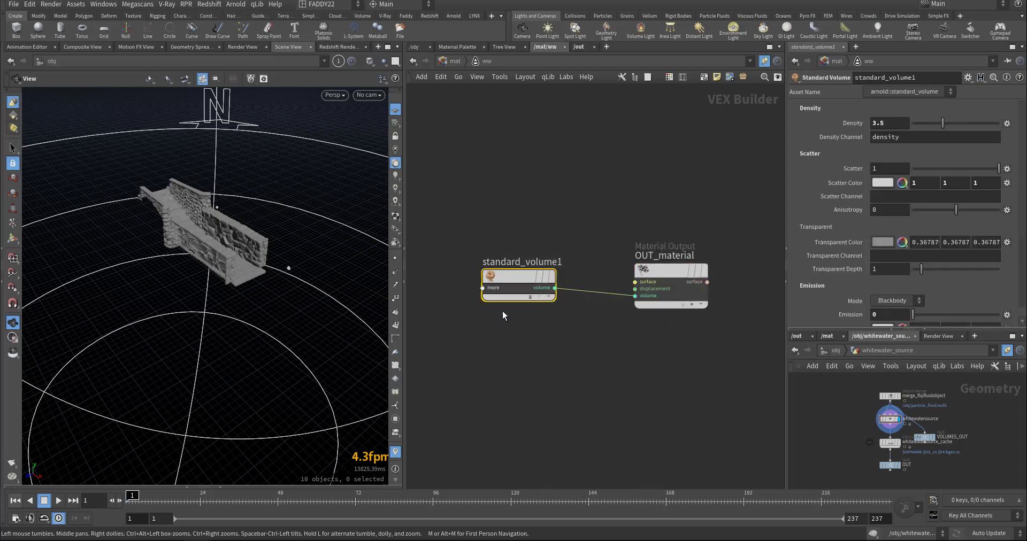
{"action": "double_click", "coordinate": [881, 124]}
{"action": "double_click", "coordinate": [883, 270]}
Set the emission mode of the ww material's standard volume to None and return to the material network.
{"action": "scroll", "coordinate": [842, 300], "scroll_direction": "down", "scroll_amount": 2}
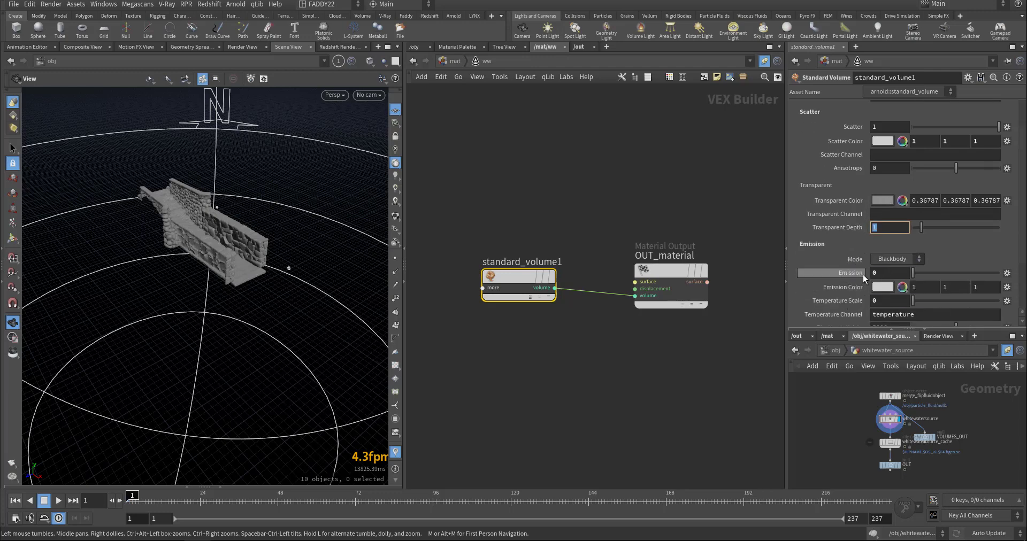
{"action": "left_click", "coordinate": [888, 260]}
{"action": "left_click", "coordinate": [888, 271]}
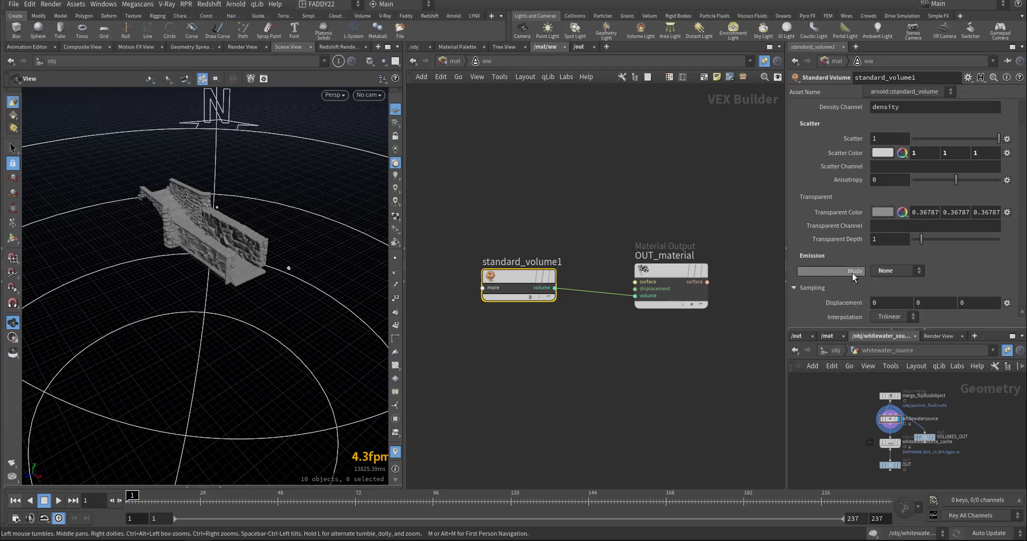
{"action": "left_click", "coordinate": [456, 61]}
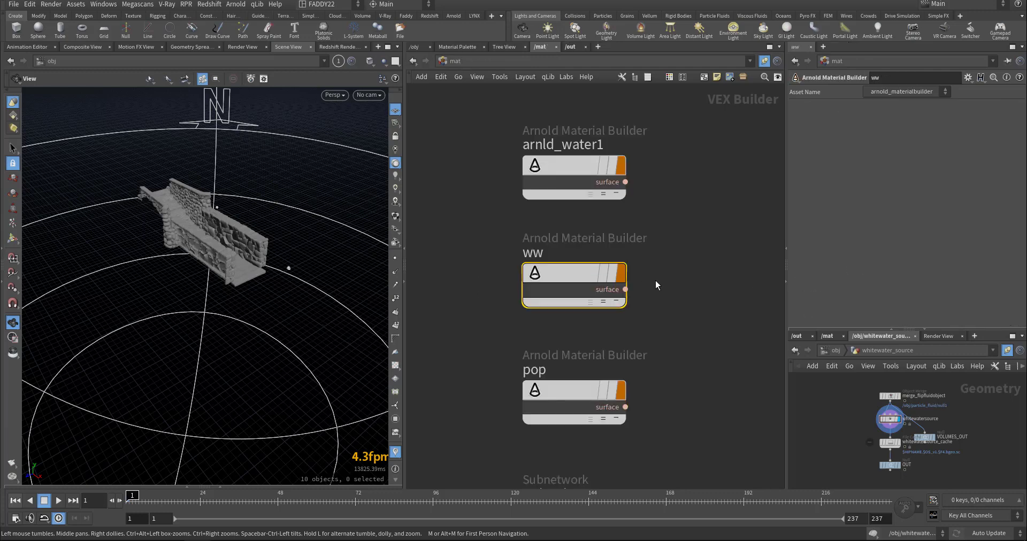
Look inside the pop material at its standard_surface1 shader, and inside mtlxsubnet.
{"action": "double_click", "coordinate": [589, 281]}
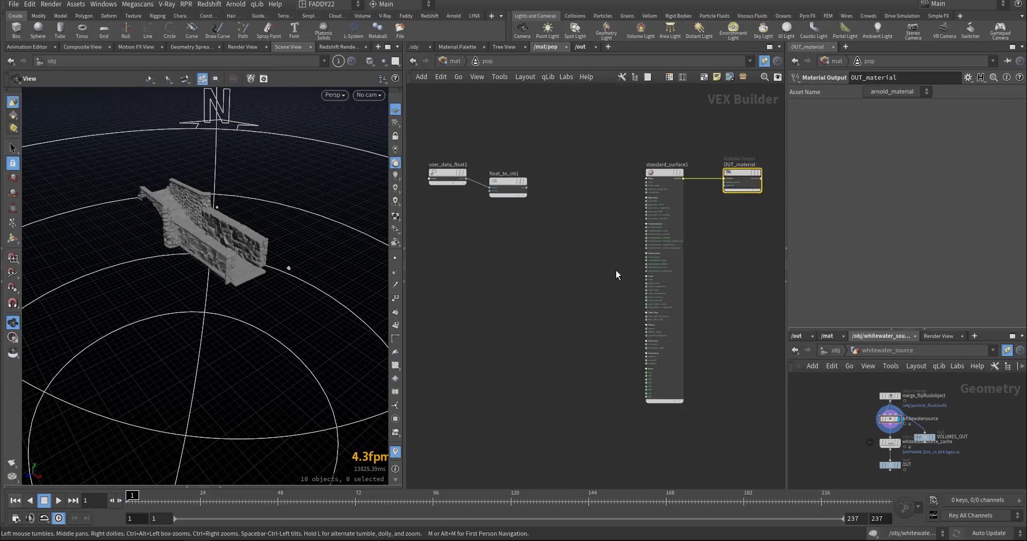
{"action": "left_click", "coordinate": [672, 214]}
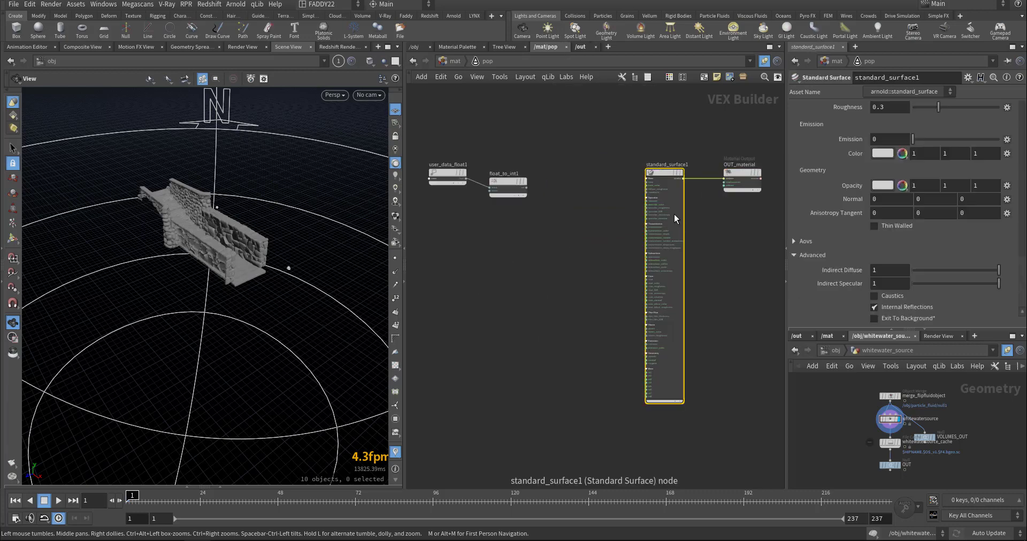
{"action": "left_click", "coordinate": [456, 61]}
{"action": "double_click", "coordinate": [589, 314]}
{"action": "left_click_drag", "start_coordinate": [582, 186], "coordinate": [621, 191]}
{"action": "left_click", "coordinate": [455, 61]}
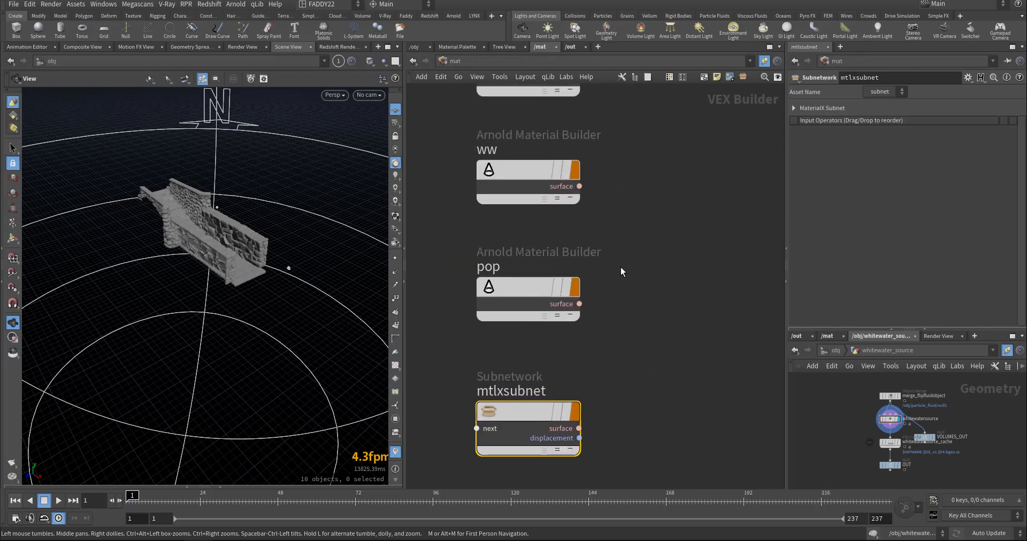
Open the Redshift water material and examine Material1's preset, reflection and refraction settings.
{"action": "double_click", "coordinate": [664, 241]}
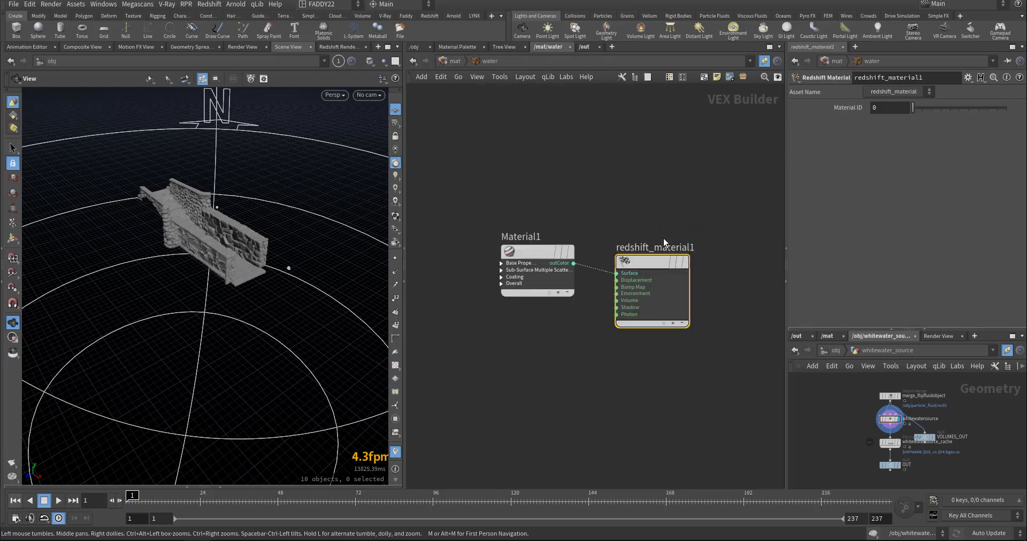
{"action": "left_click", "coordinate": [529, 294]}
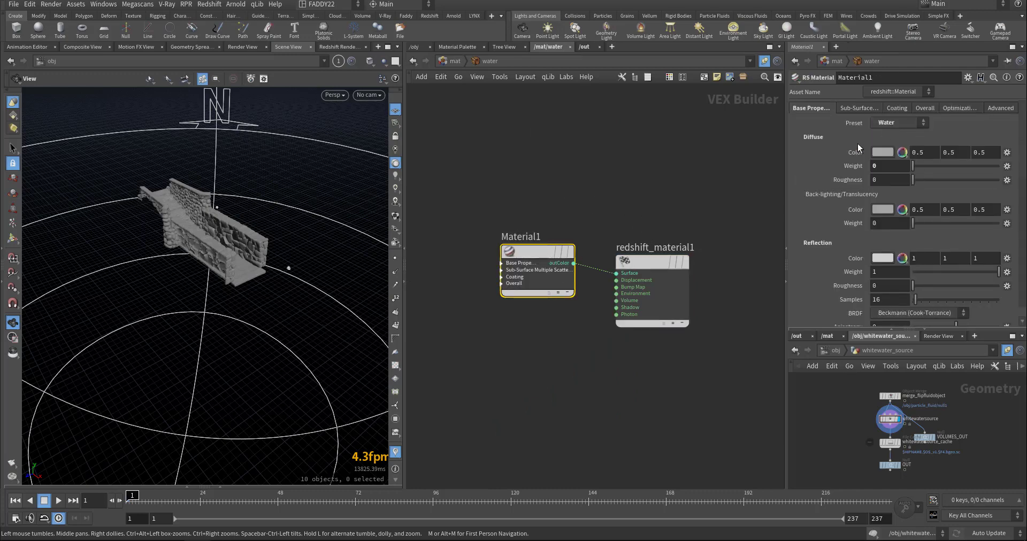
{"action": "scroll", "coordinate": [818, 249], "scroll_direction": "down", "scroll_amount": 5}
{"action": "scroll", "coordinate": [836, 261], "scroll_direction": "down", "scroll_amount": 6}
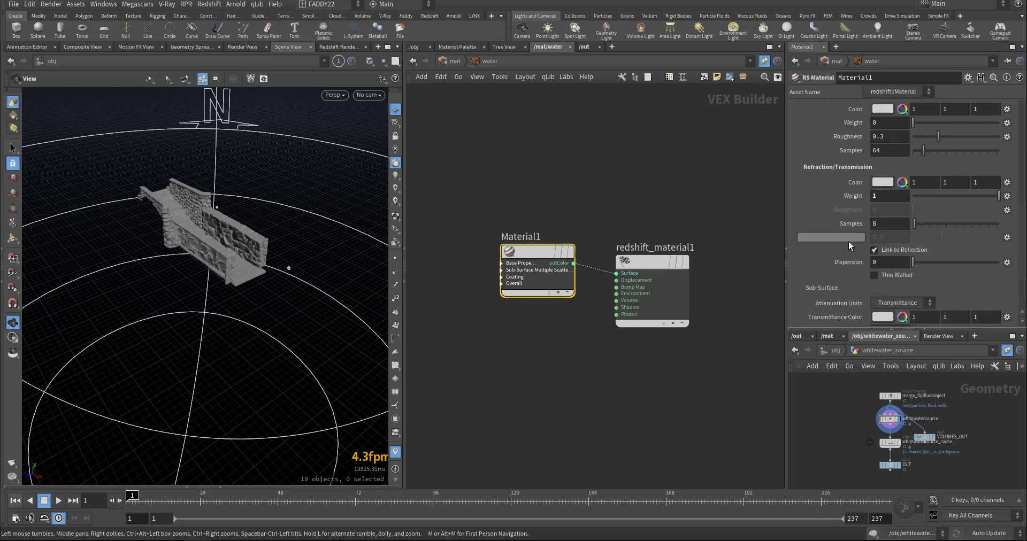
Review Material1's sheen, refraction and dispersion settings in the water material, and return to the material network.
{"action": "scroll", "coordinate": [849, 240], "scroll_direction": "down", "scroll_amount": 3}
{"action": "scroll", "coordinate": [848, 245], "scroll_direction": "up", "scroll_amount": 5}
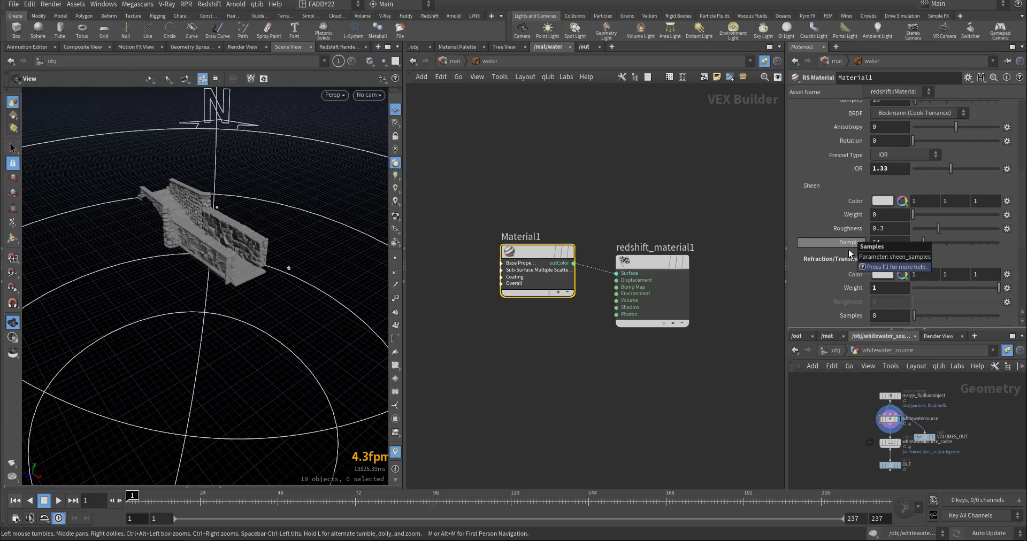
{"action": "scroll", "coordinate": [850, 320], "scroll_direction": "down", "scroll_amount": 2}
{"action": "left_click", "coordinate": [837, 299]}
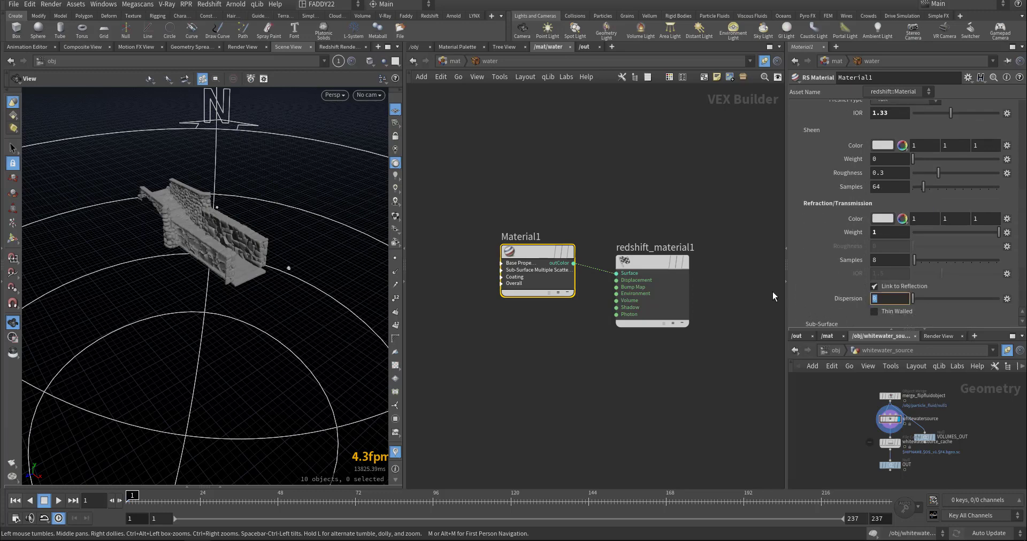
{"action": "left_click", "coordinate": [449, 61]}
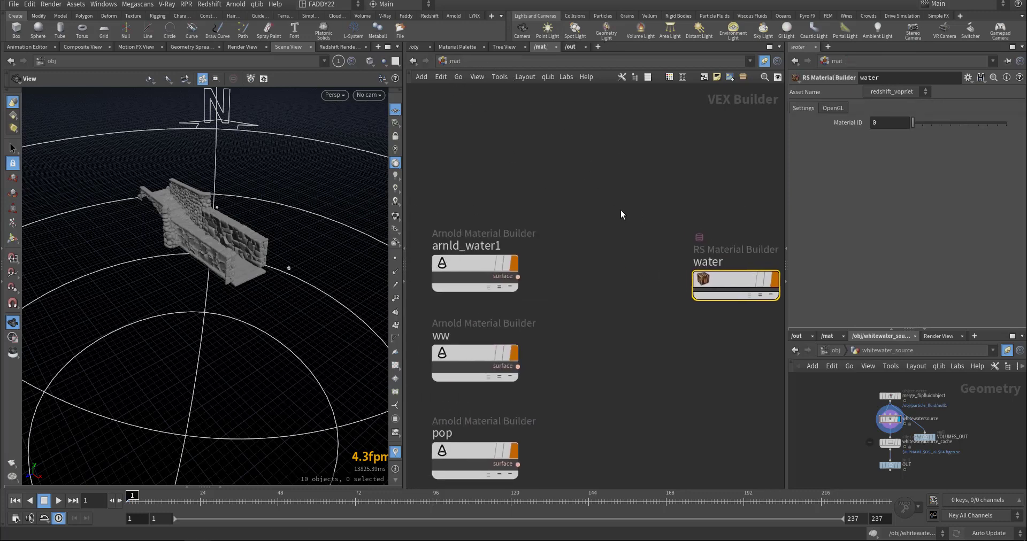
Open the output network and inspect arnold1's camera and output picture properties.
{"action": "left_click", "coordinate": [572, 47]}
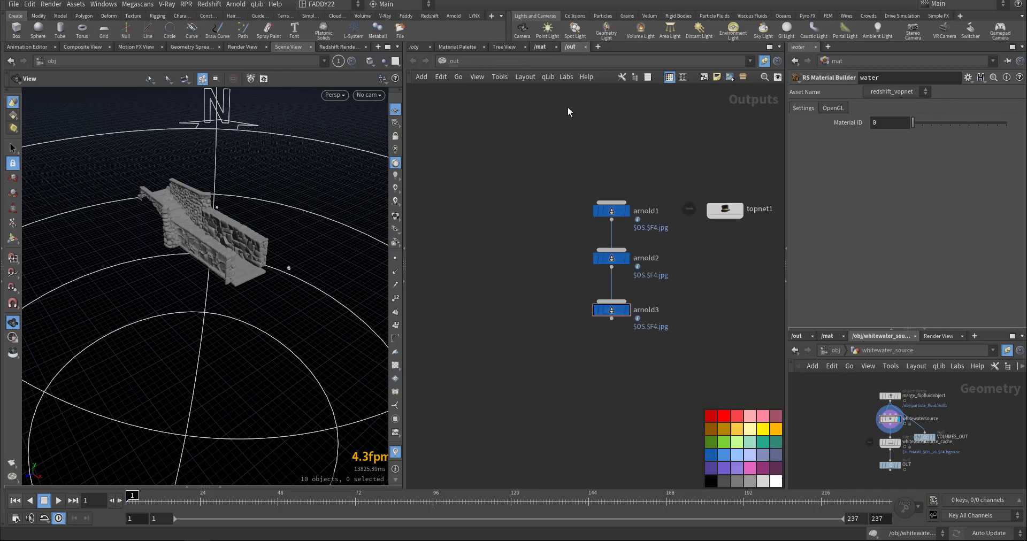
{"action": "left_click_drag", "start_coordinate": [619, 161], "coordinate": [514, 228]}
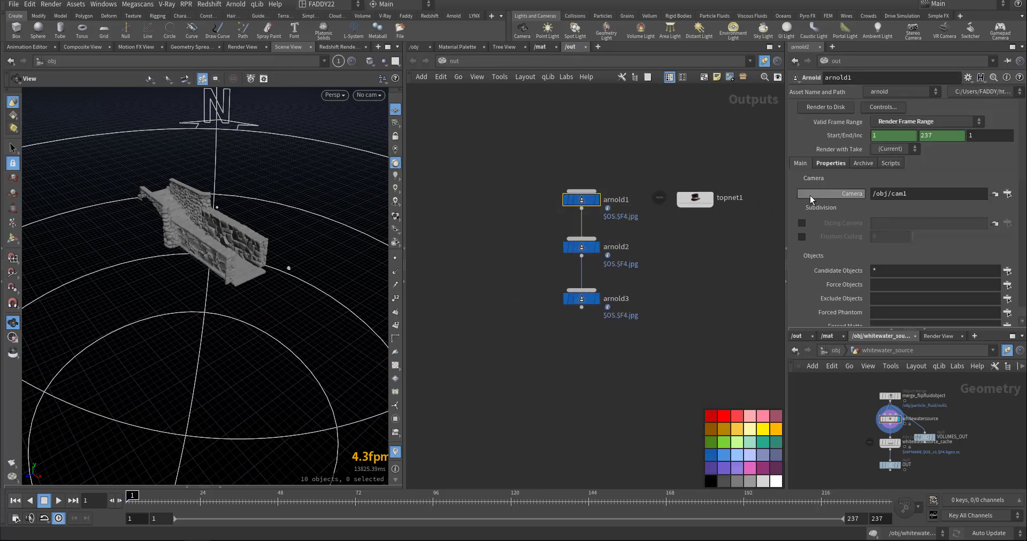
{"action": "left_click", "coordinate": [829, 163]}
{"action": "scroll", "coordinate": [837, 226], "scroll_direction": "down", "scroll_amount": 3}
{"action": "scroll", "coordinate": [839, 230], "scroll_direction": "down", "scroll_amount": 1}
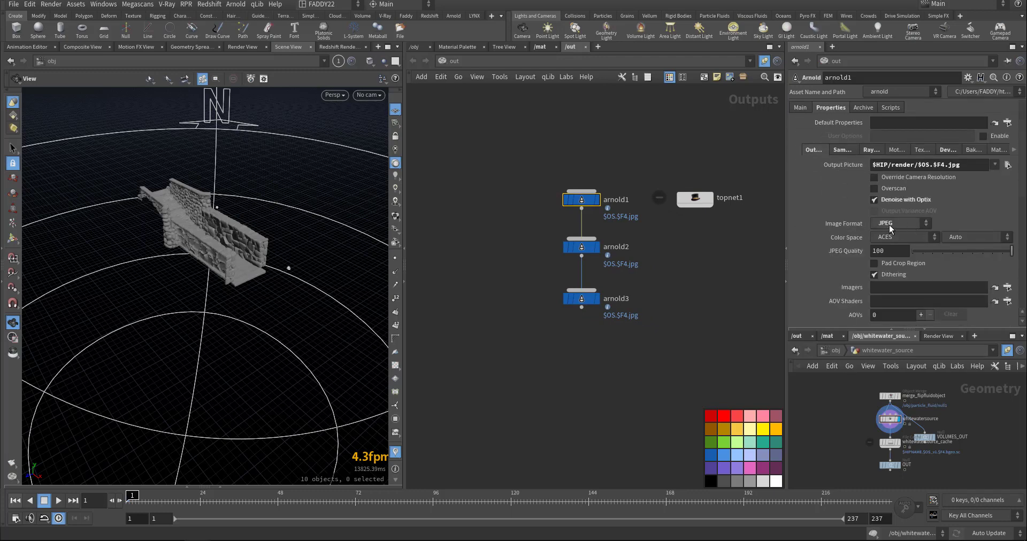
Enter 2 as the sample value in arnold1's sampling properties.
{"action": "left_click", "coordinate": [842, 151]}
{"action": "left_click", "coordinate": [888, 179]}
{"action": "type", "text": "2"}
{"action": "key", "text": "Return"}
Check arnold1's total, transmission and transparency ray depths and its render device settings.
{"action": "left_click", "coordinate": [869, 150]}
{"action": "left_click", "coordinate": [894, 167]}
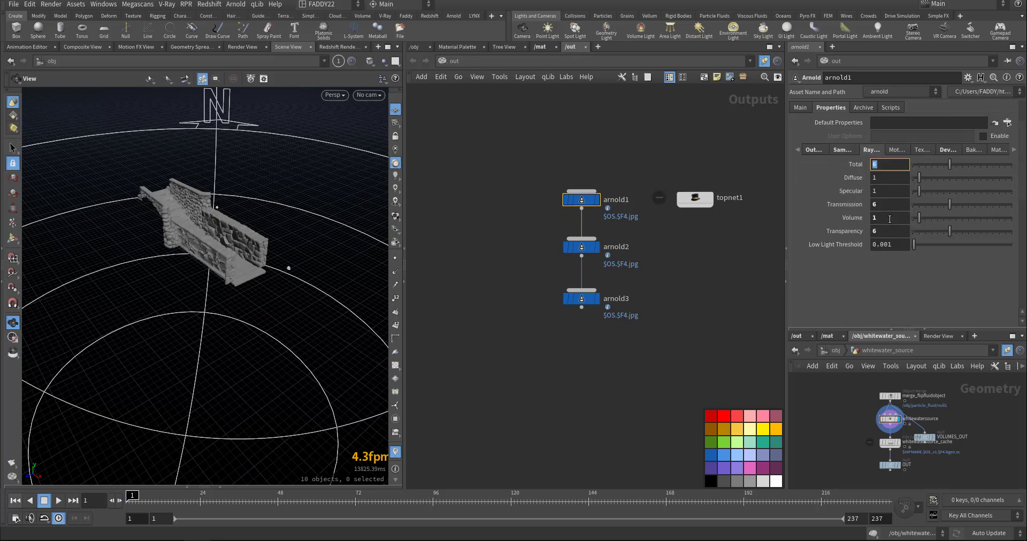
{"action": "left_click", "coordinate": [884, 204]}
{"action": "left_click", "coordinate": [883, 234]}
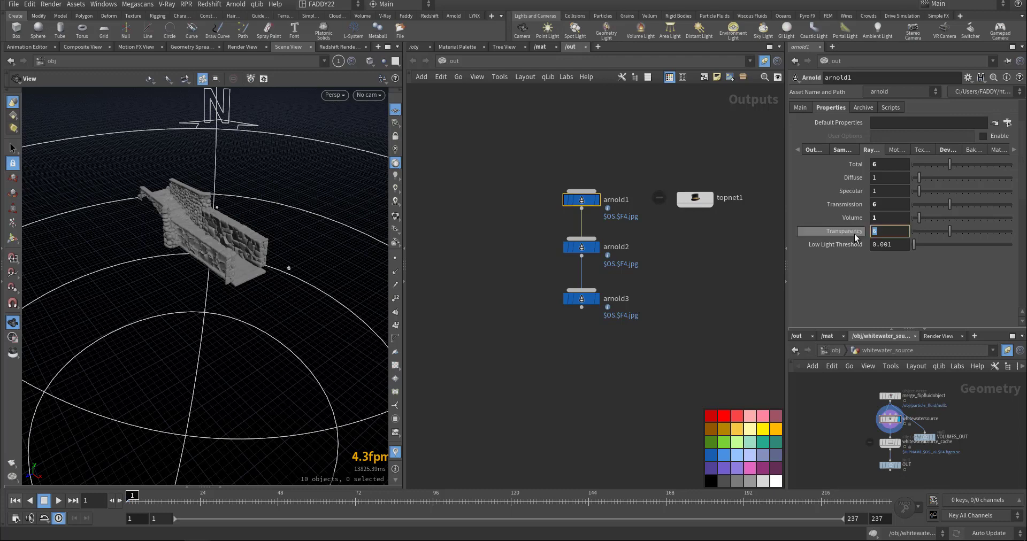
{"action": "left_click", "coordinate": [943, 149]}
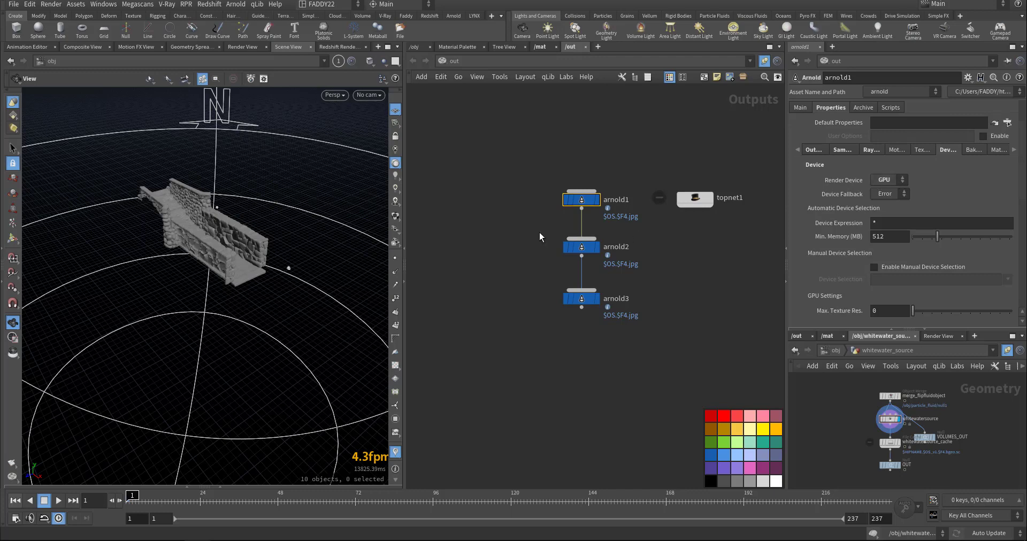
Select arnold3 and look at its render override and dependency options without rendering.
{"action": "left_click_drag", "start_coordinate": [544, 268], "coordinate": [621, 309]}
{"action": "scroll", "coordinate": [834, 166], "scroll_direction": "up", "scroll_amount": 3}
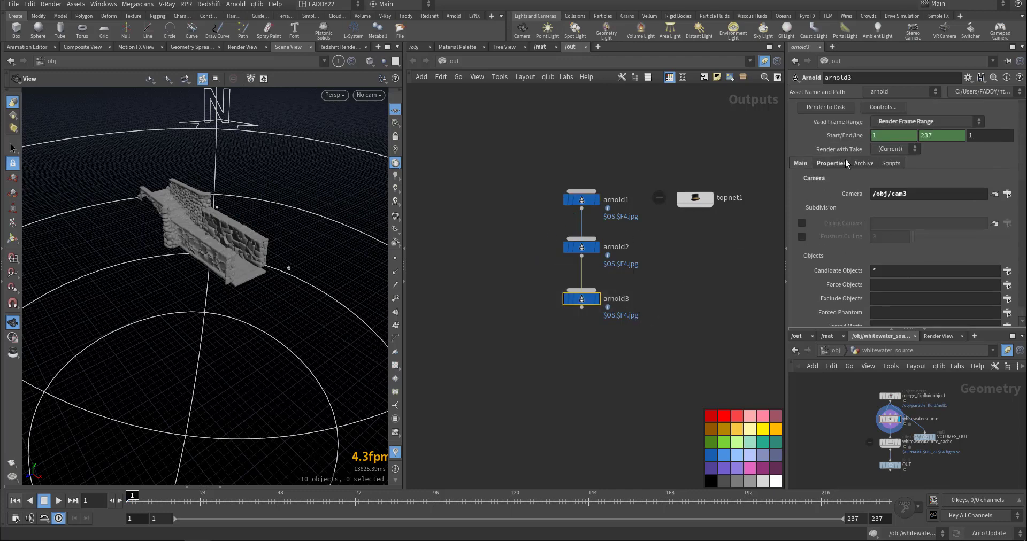
{"action": "left_click", "coordinate": [882, 112]}
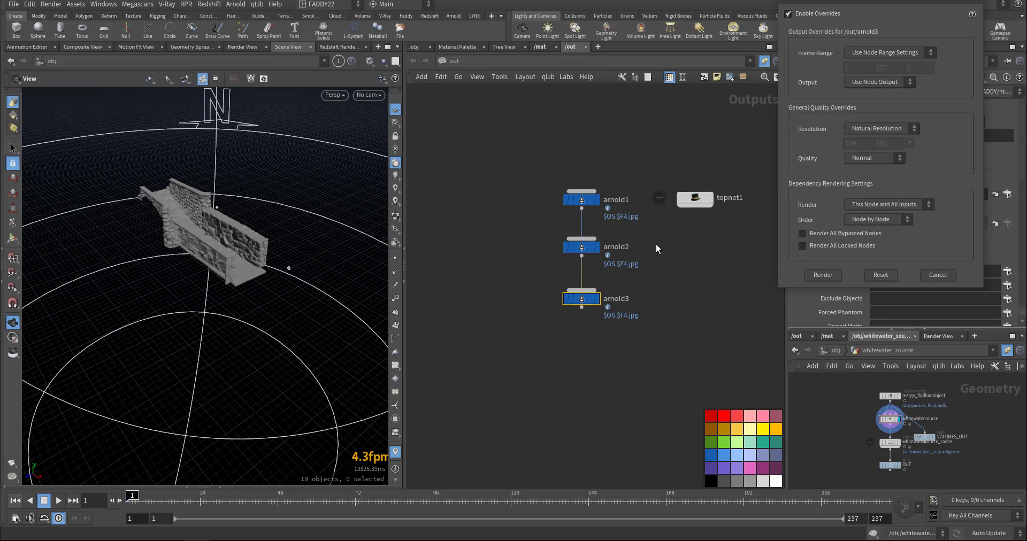
{"action": "left_click", "coordinate": [923, 271]}
Look inside topnet1 at the ROP Fetch and Wait for All chain, checking ropfetch3's ROP path.
{"action": "double_click", "coordinate": [702, 199]}
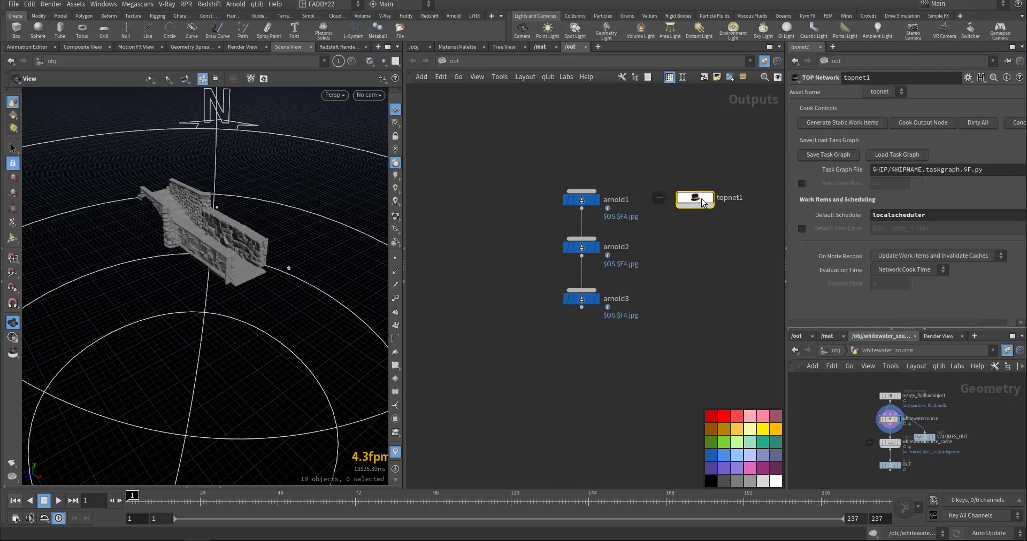
{"action": "left_click_drag", "start_coordinate": [541, 122], "coordinate": [662, 200]}
{"action": "left_click_drag", "start_coordinate": [538, 265], "coordinate": [678, 314]}
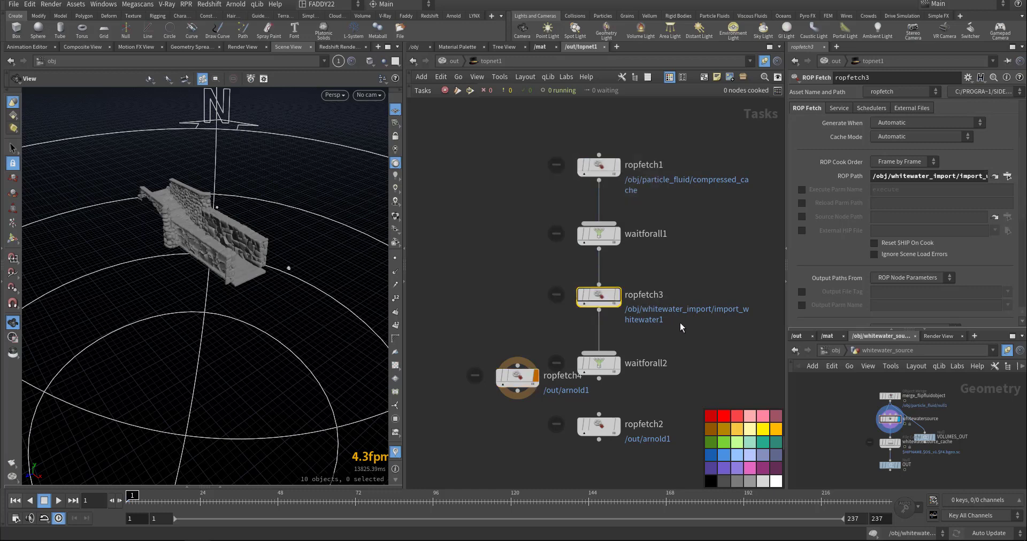
{"action": "middle_click_drag", "start_coordinate": [688, 344], "coordinate": [690, 272]}
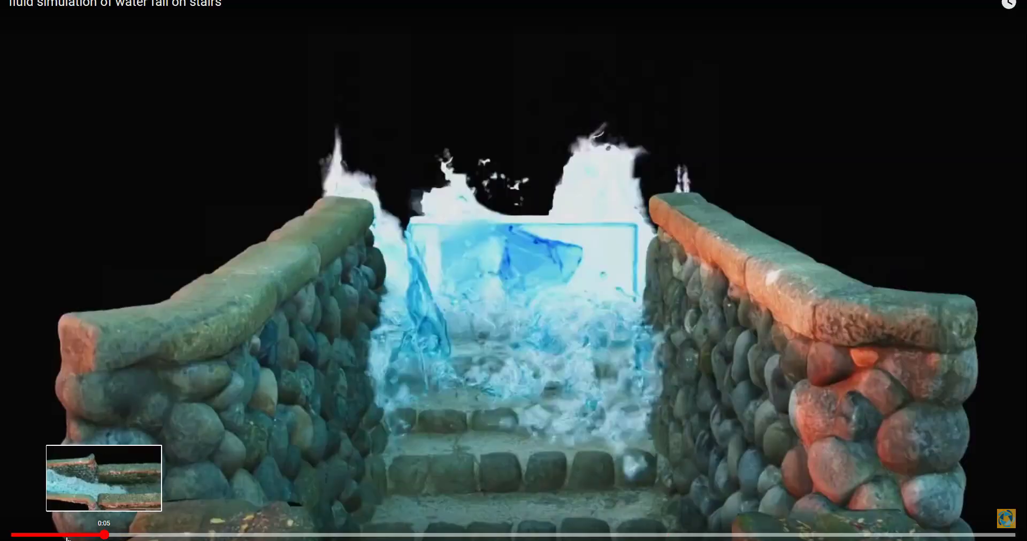
Switch to the video player and replay "fluid simulation of water fall on stairs" from the start.
{"action": "left_click_drag", "start_coordinate": [96, 538], "coordinate": [11, 537]}
{"action": "left_click", "coordinate": [317, 357]}
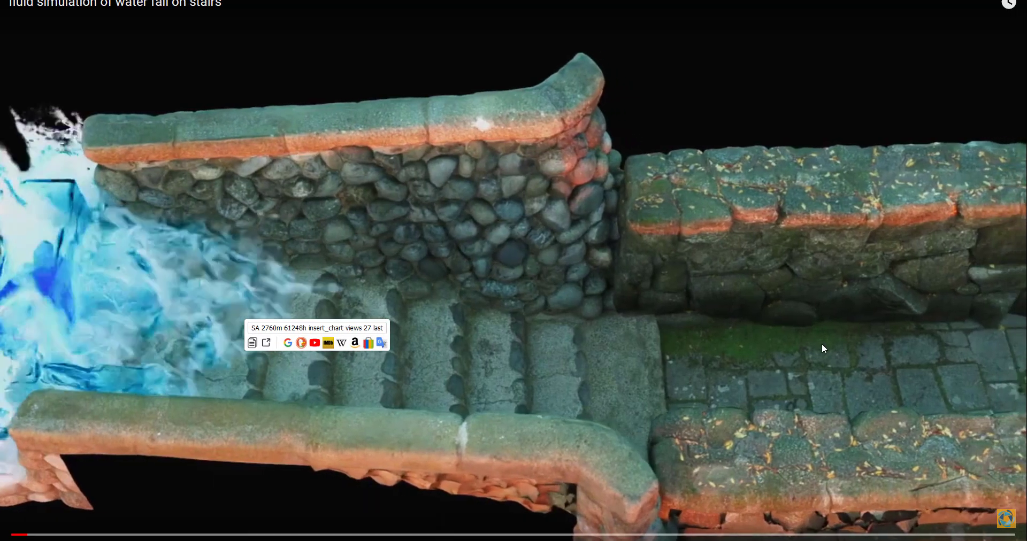
{"action": "left_click", "coordinate": [822, 345]}
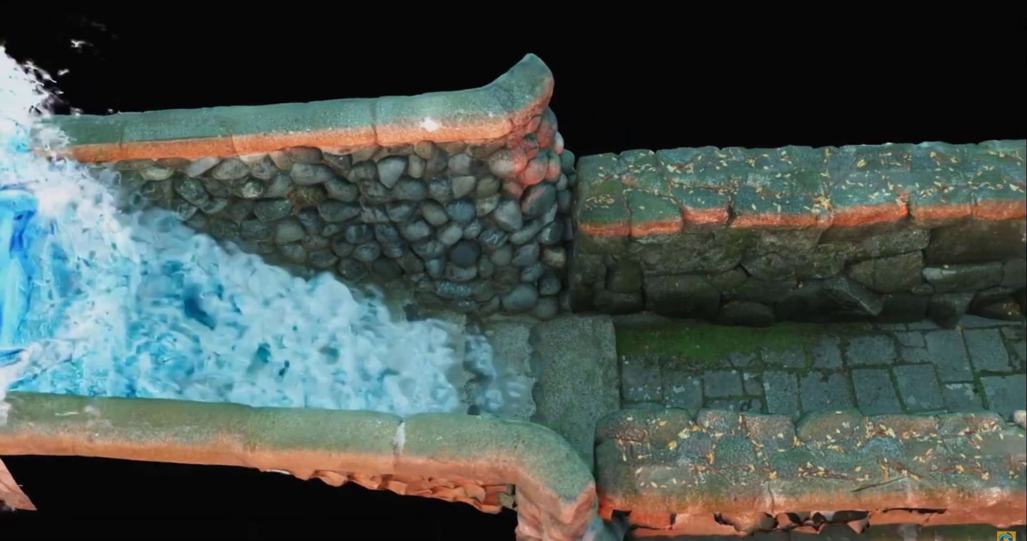